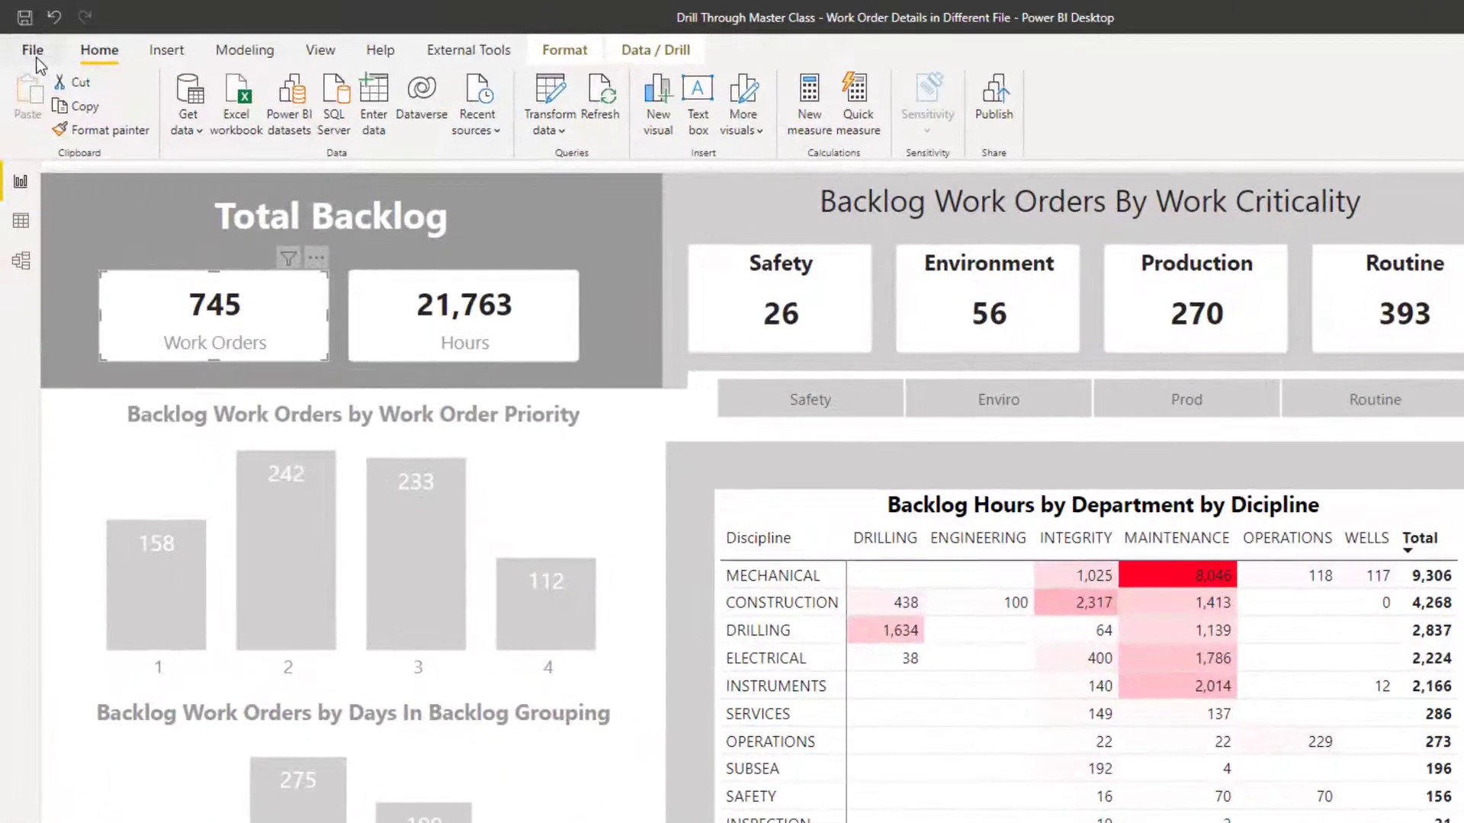
Allow visuals in this report to use drillthrough targets from other reports in the current file's report settings.
left_click(35, 53)
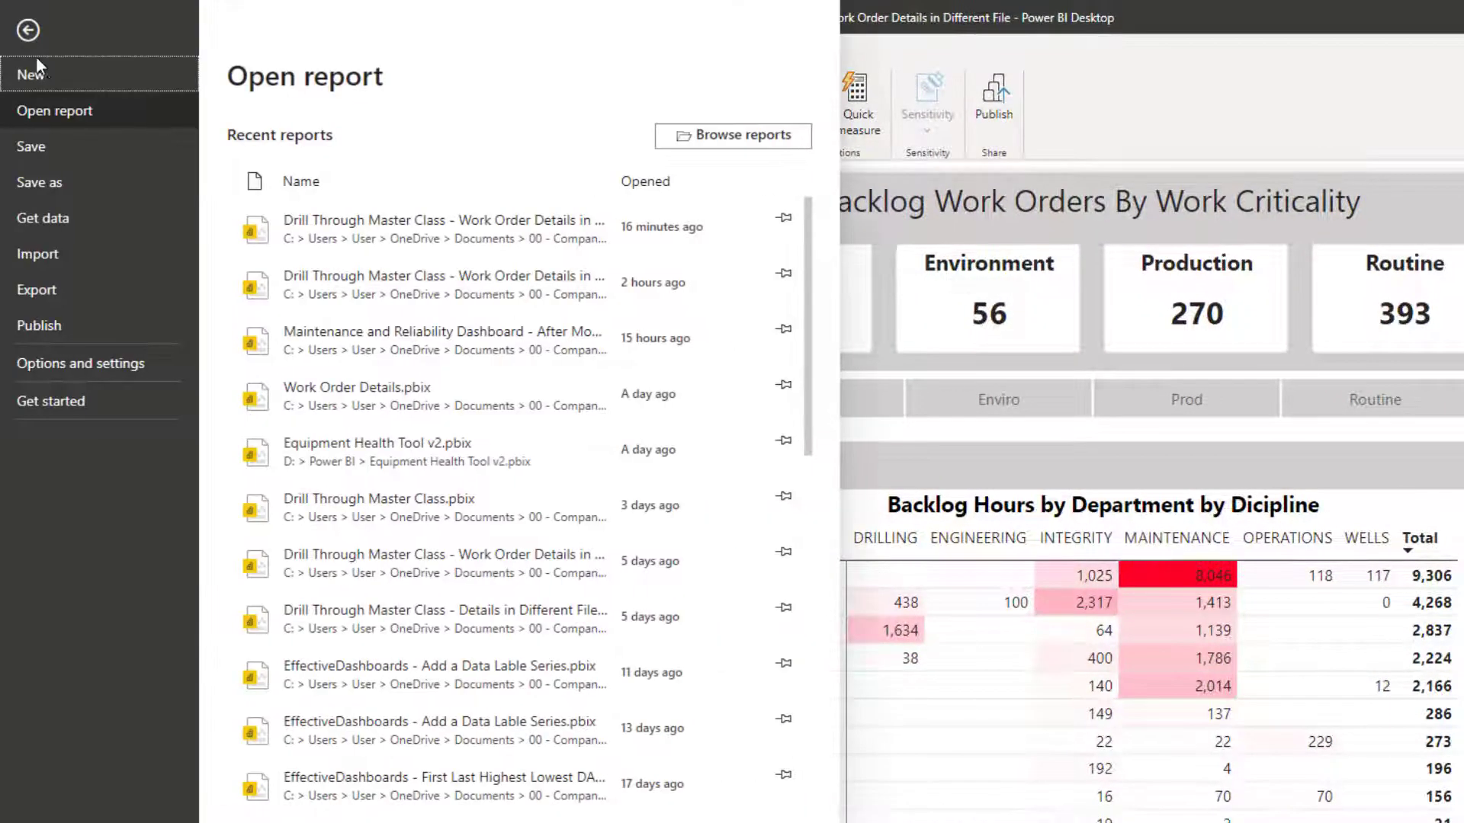
left_click(69, 361)
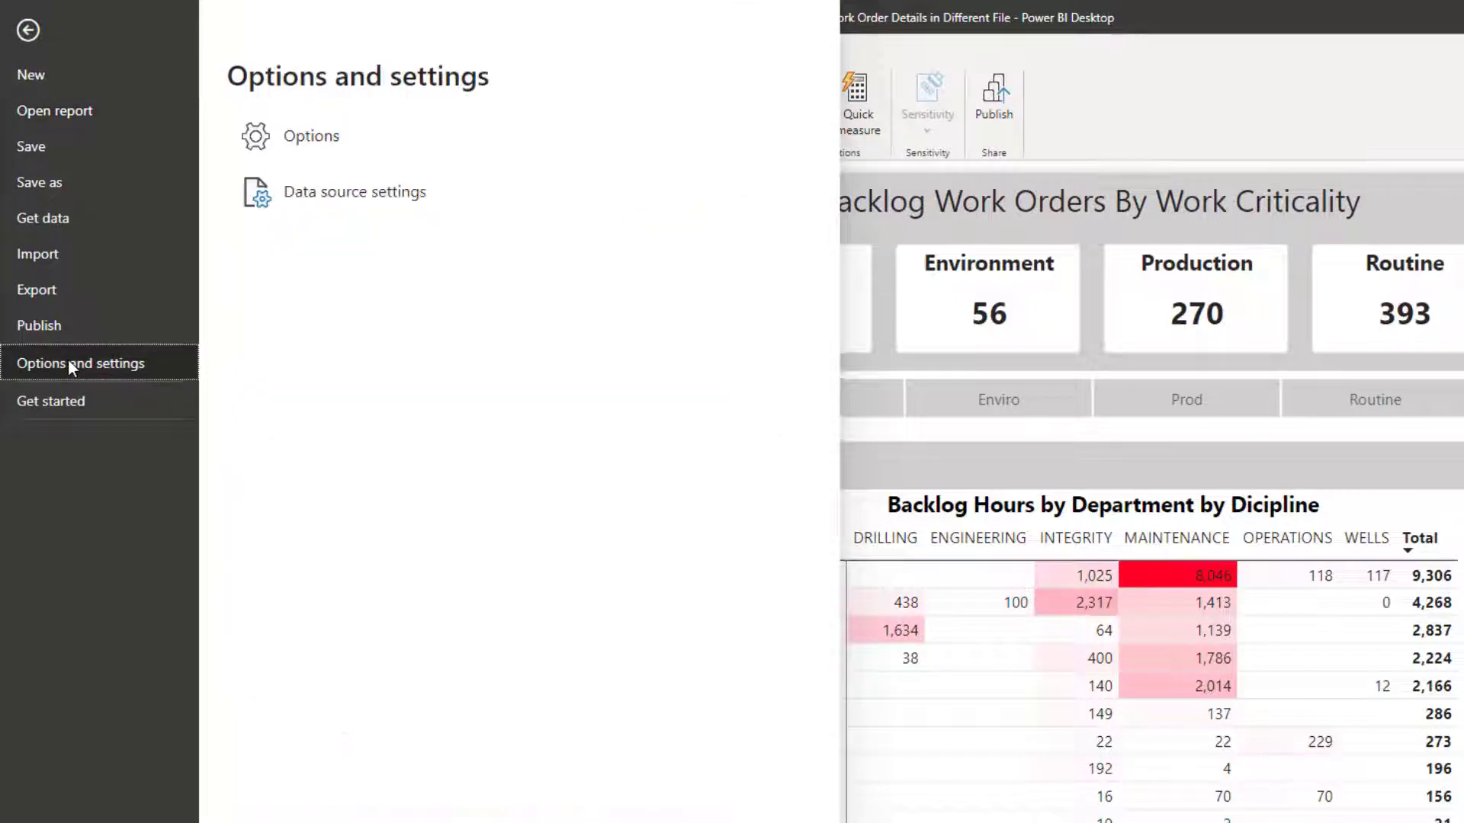
left_click(299, 145)
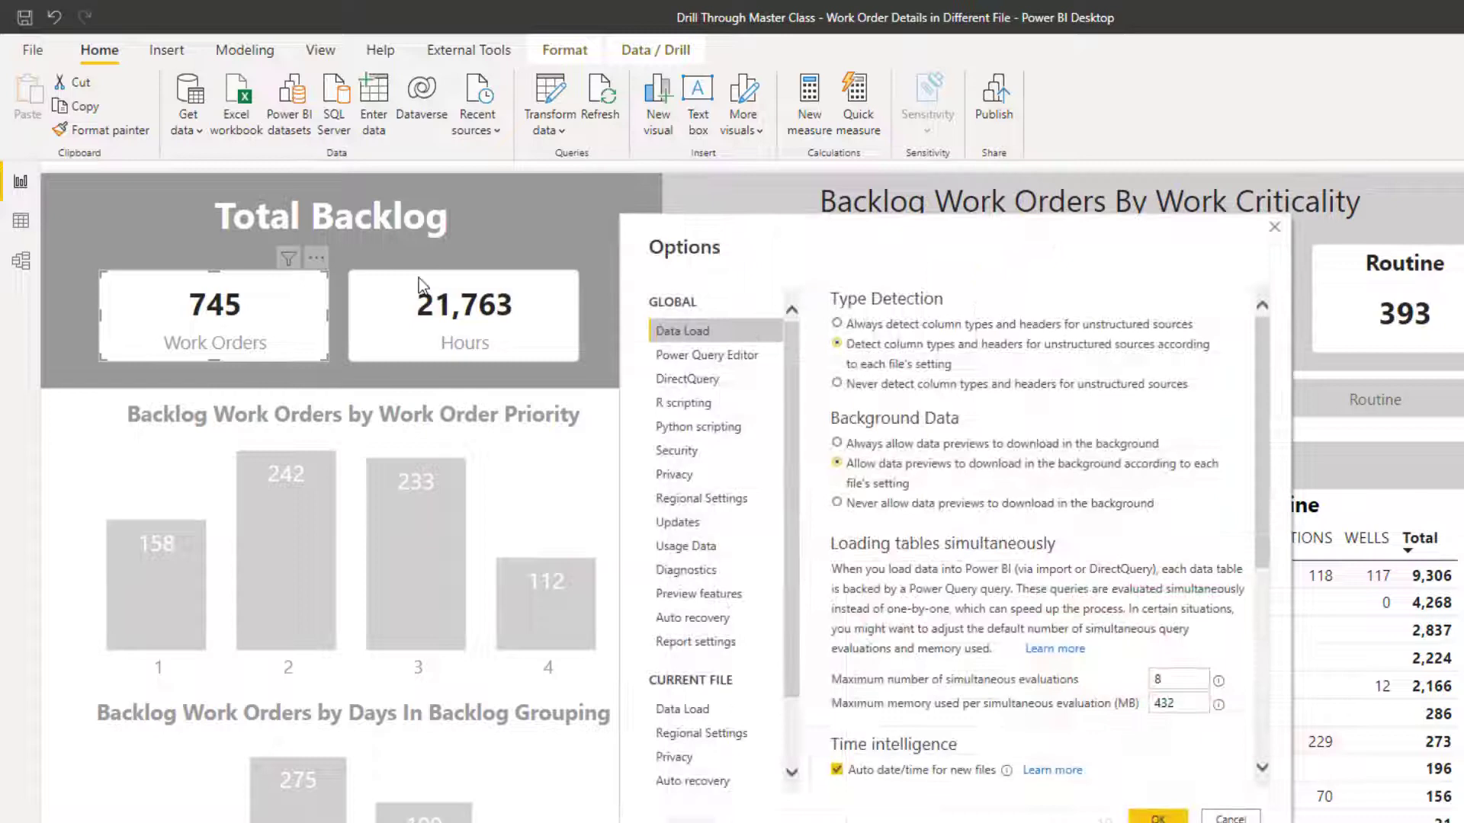
left_click_drag(797, 615, 791, 689)
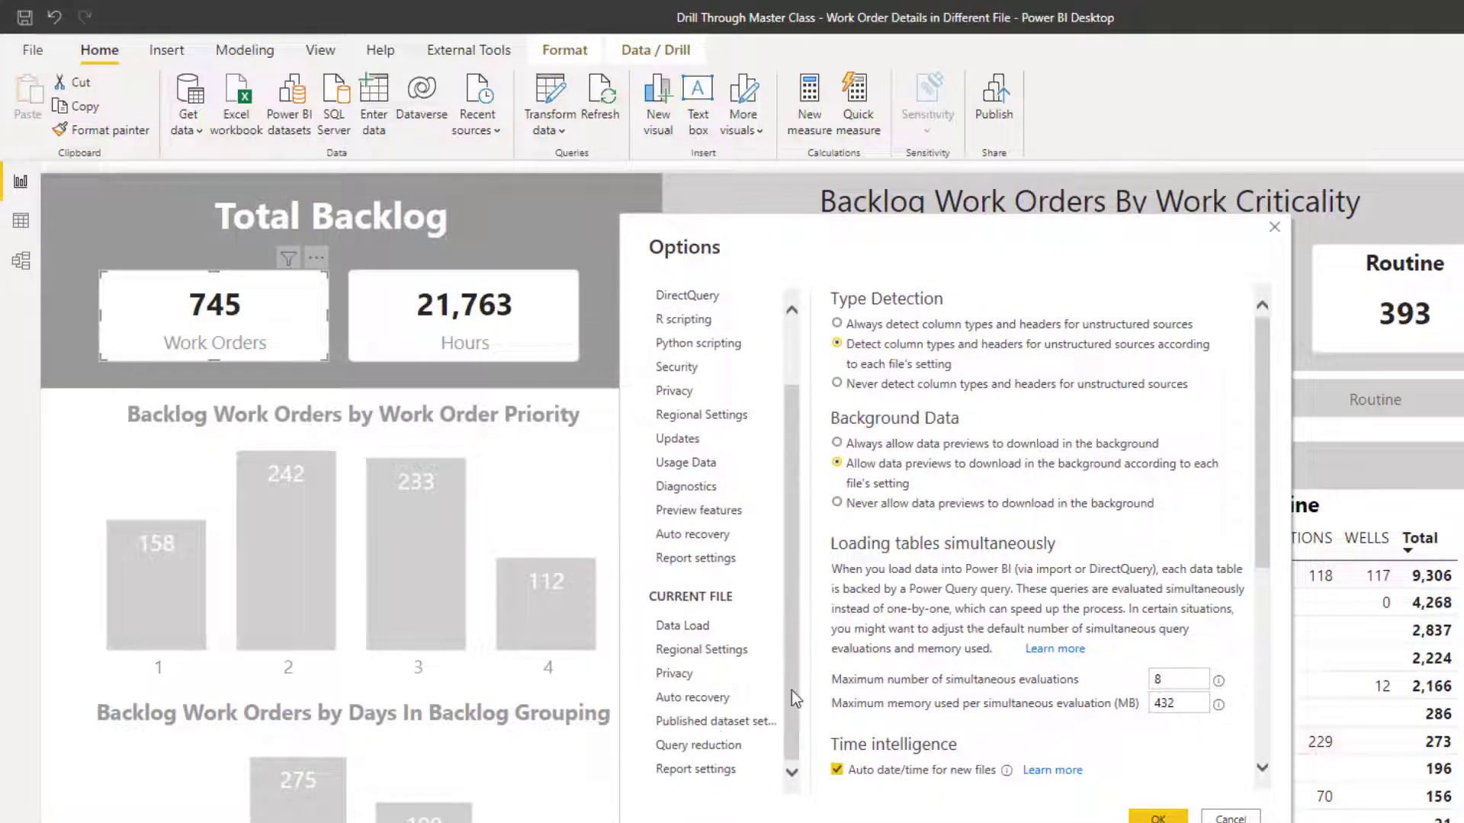
left_click(688, 770)
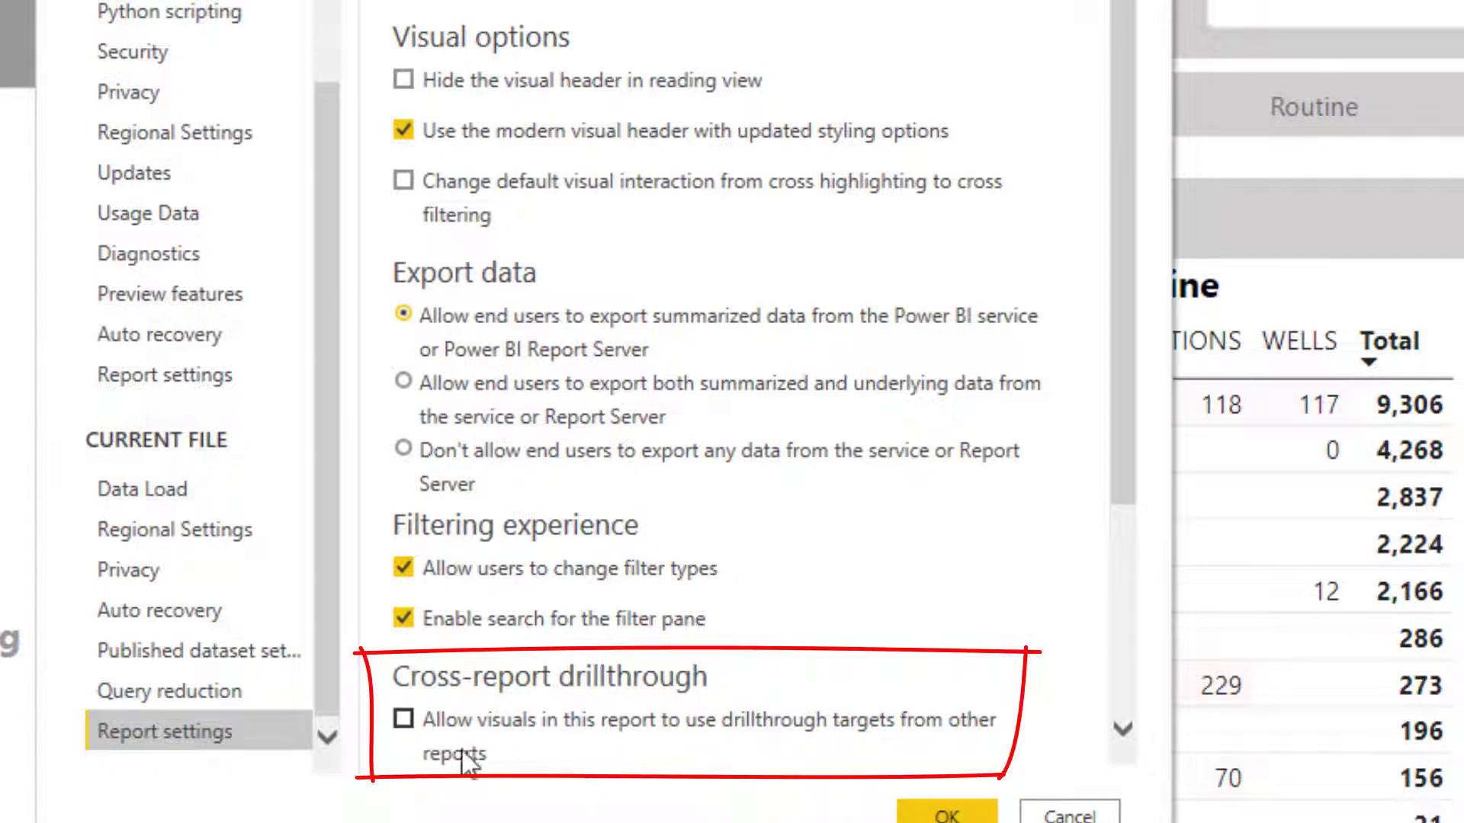
left_click(404, 719)
left_click(945, 814)
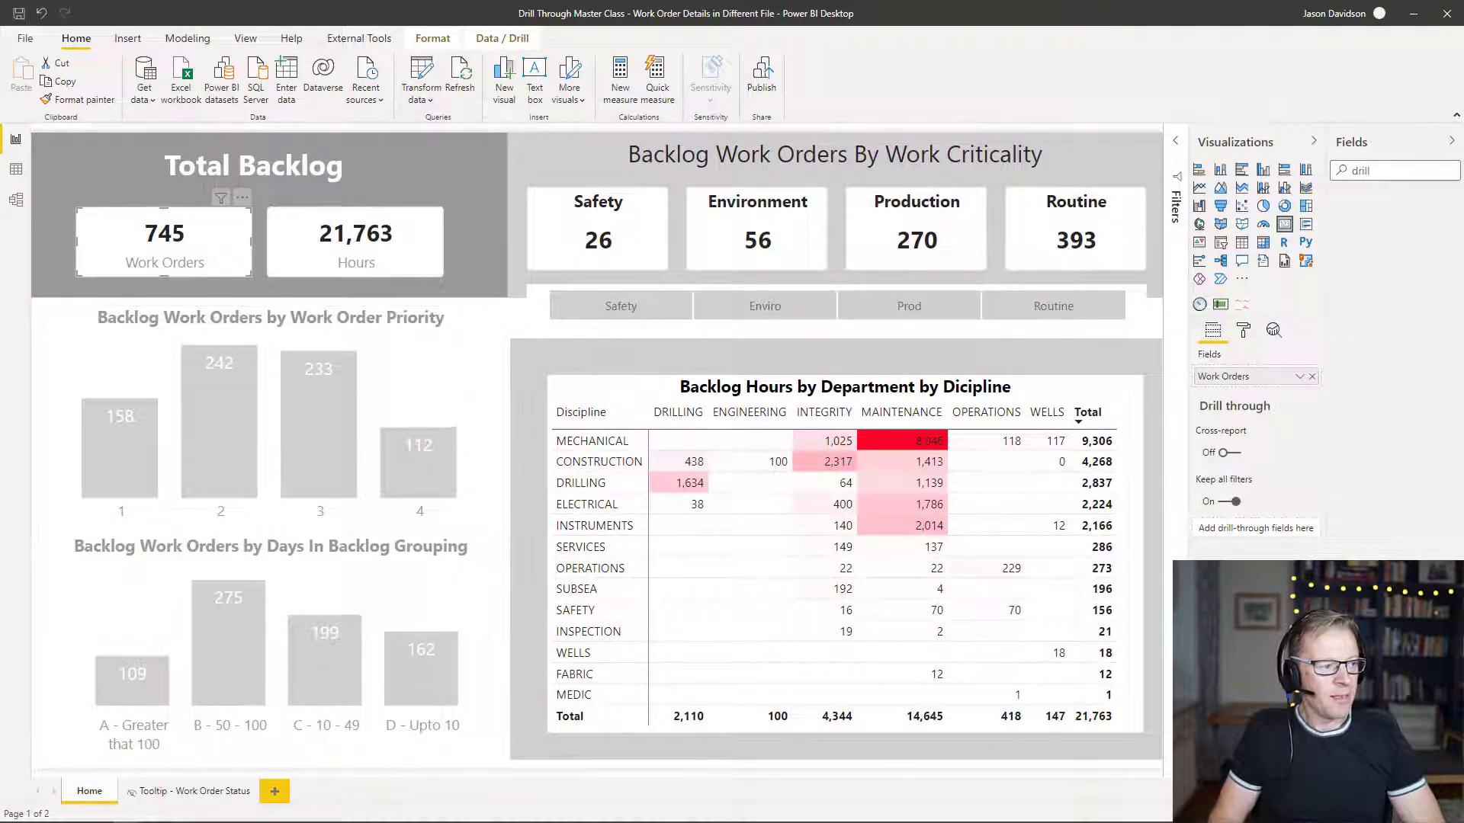
Switch to the Work Order Details report and turn on cross-report drill through for its page.
mouse_move(139, 816)
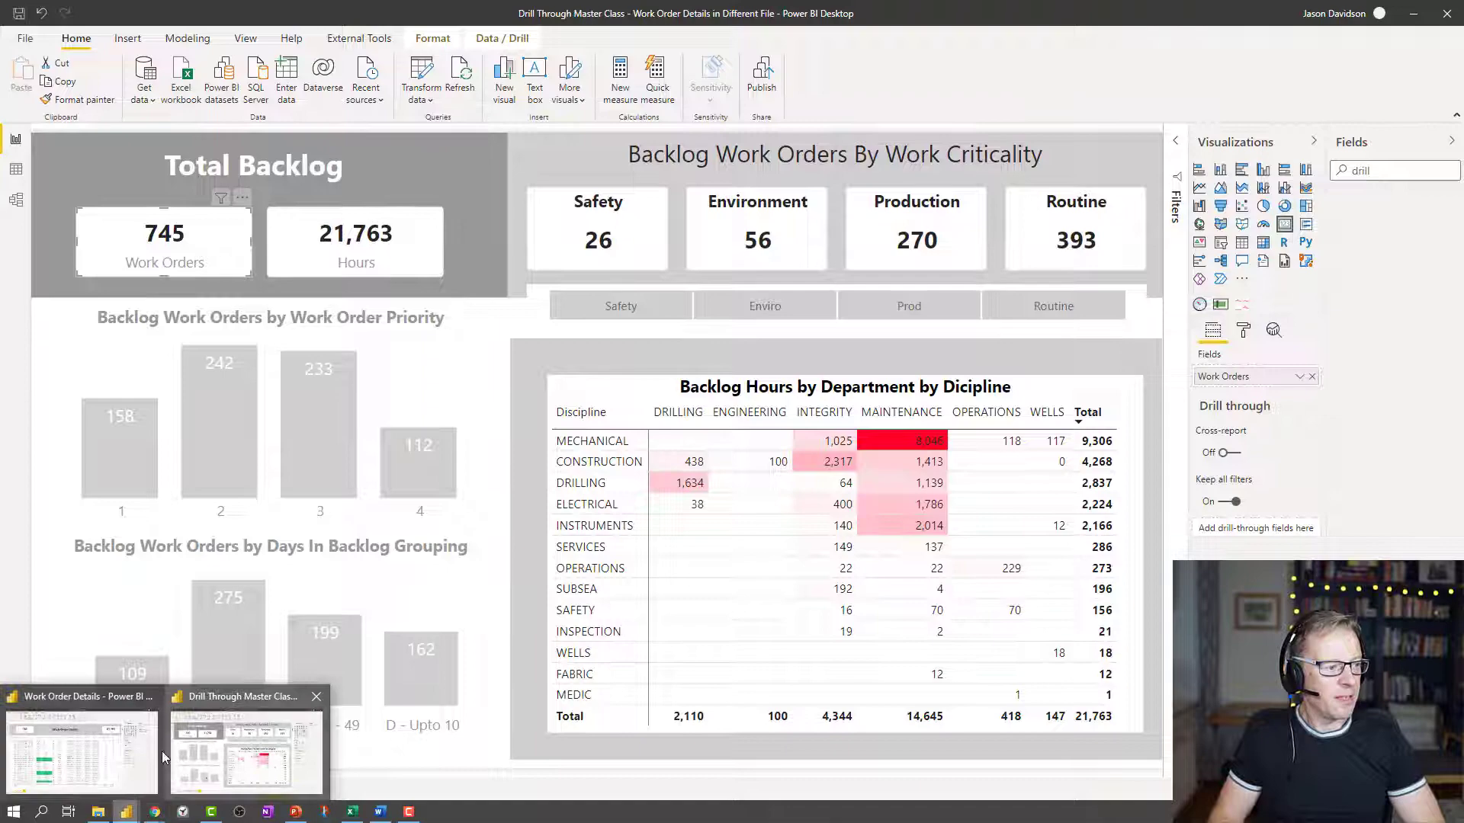
left_click(137, 758)
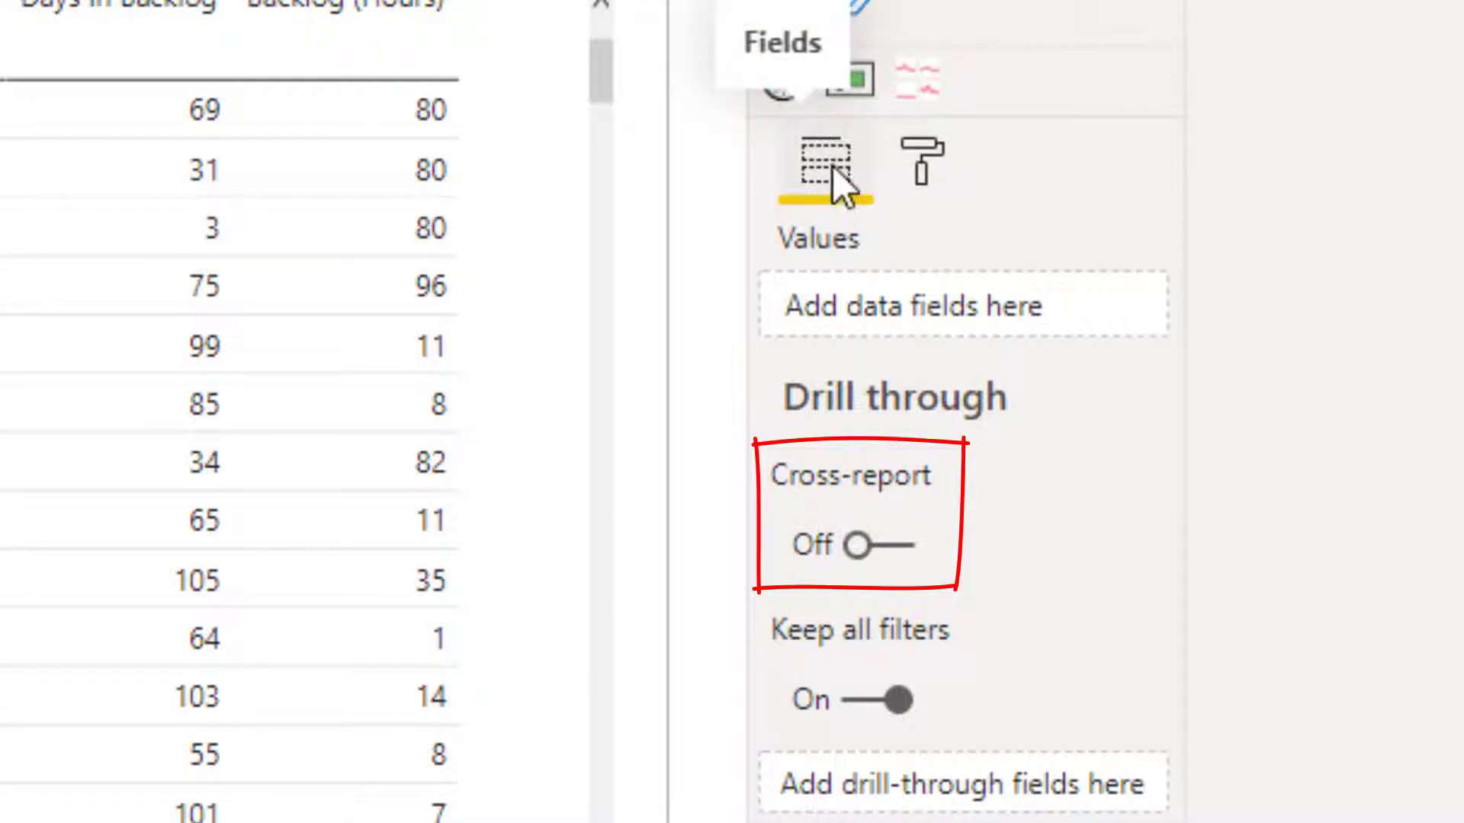
left_click(876, 560)
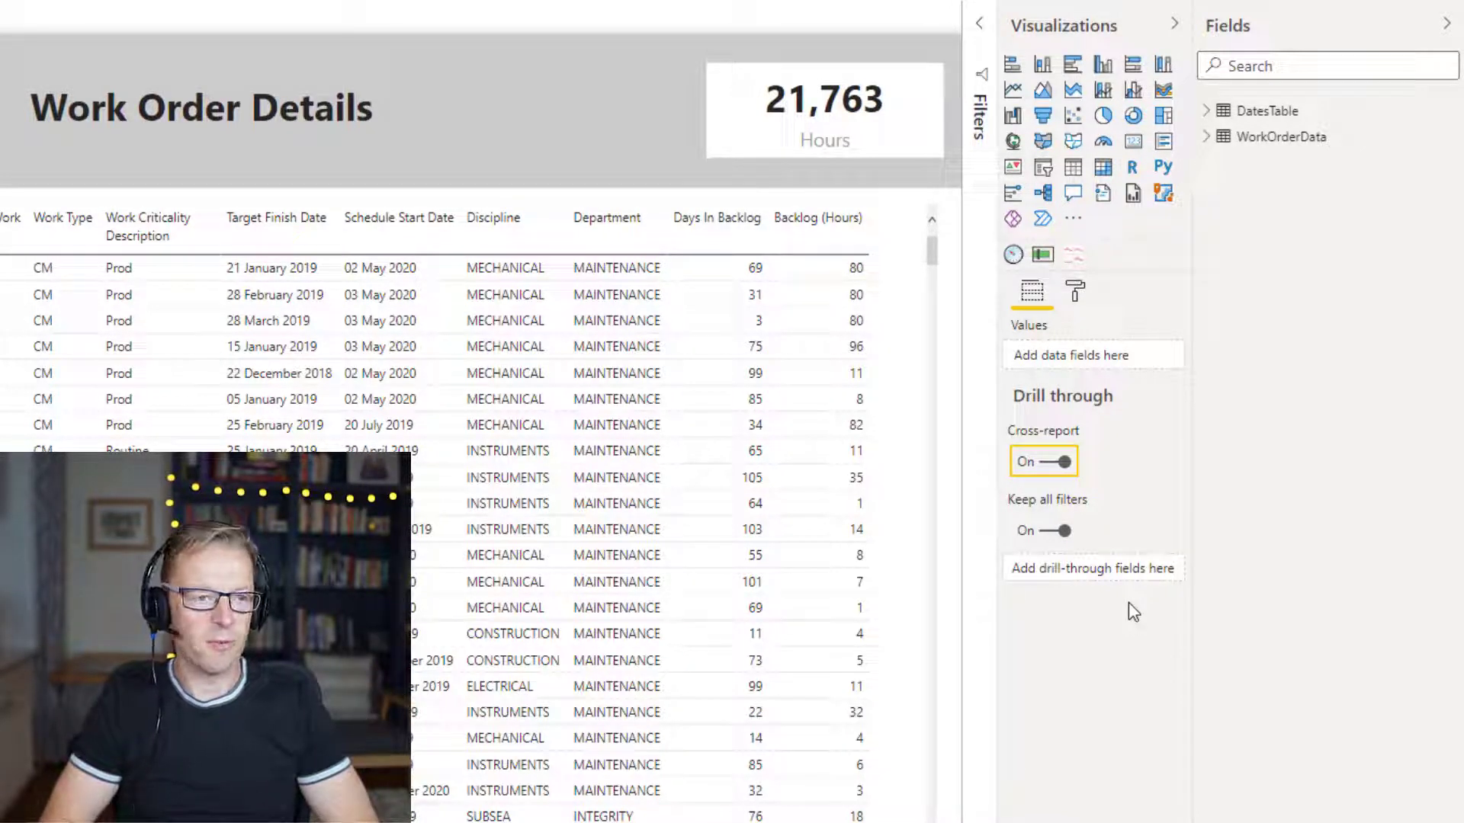
Add the Backlog (Count) and Backlog (Hours) measures from WorkOrderData as drill-through fields.
left_click(1207, 137)
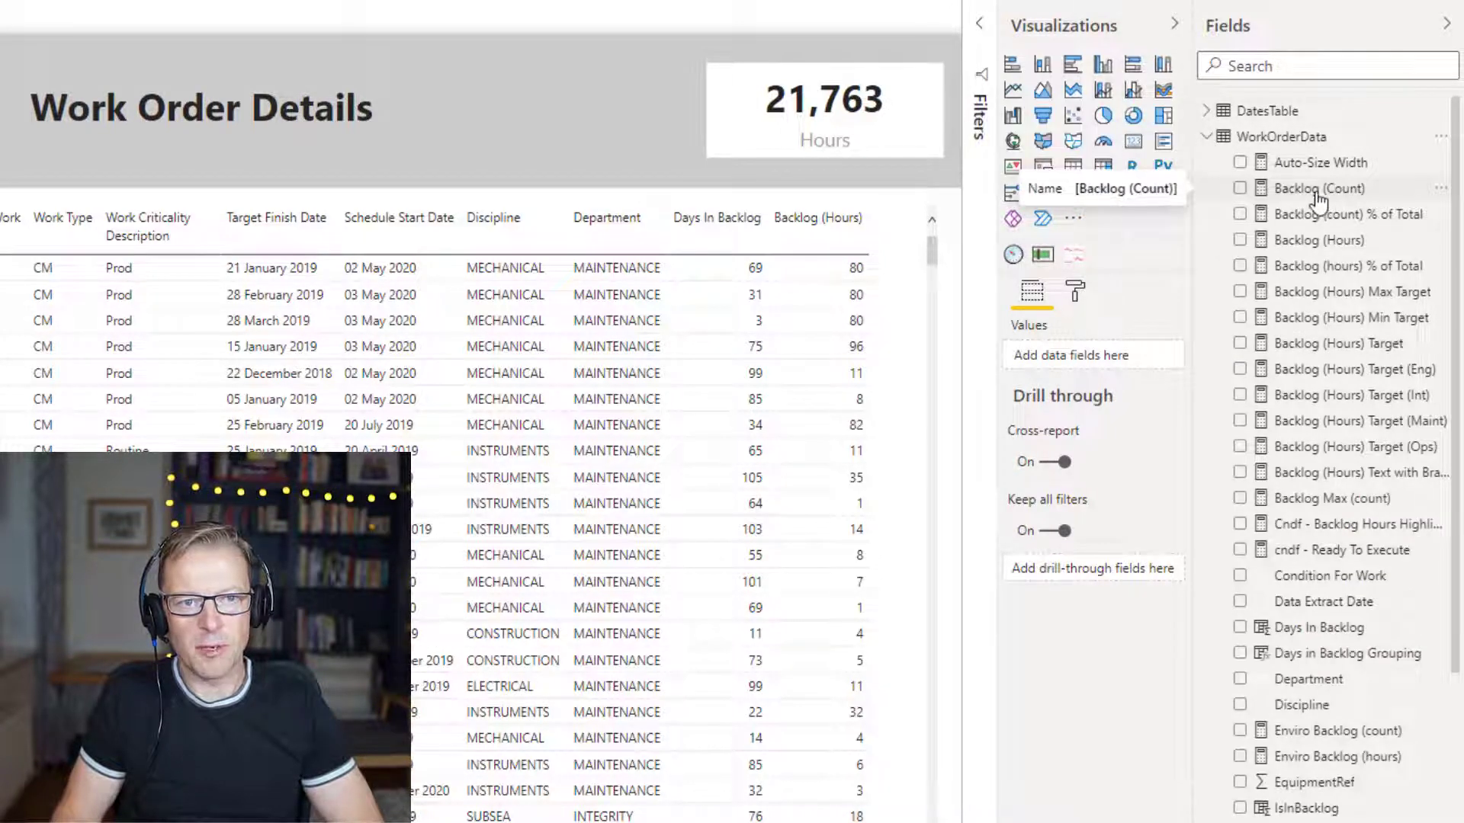
left_click_drag(1318, 200, 1110, 569)
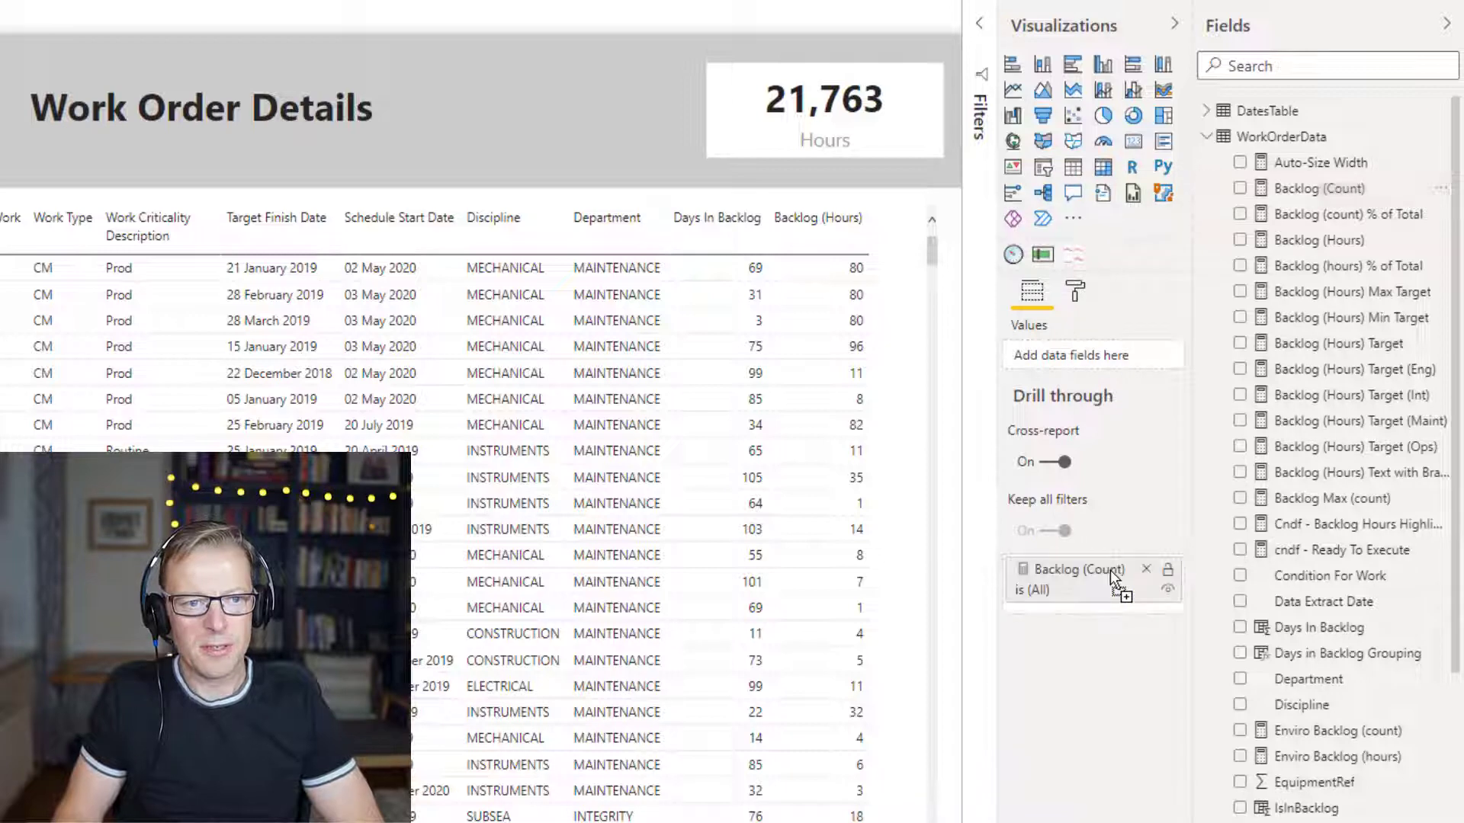
left_click_drag(1306, 242, 1111, 602)
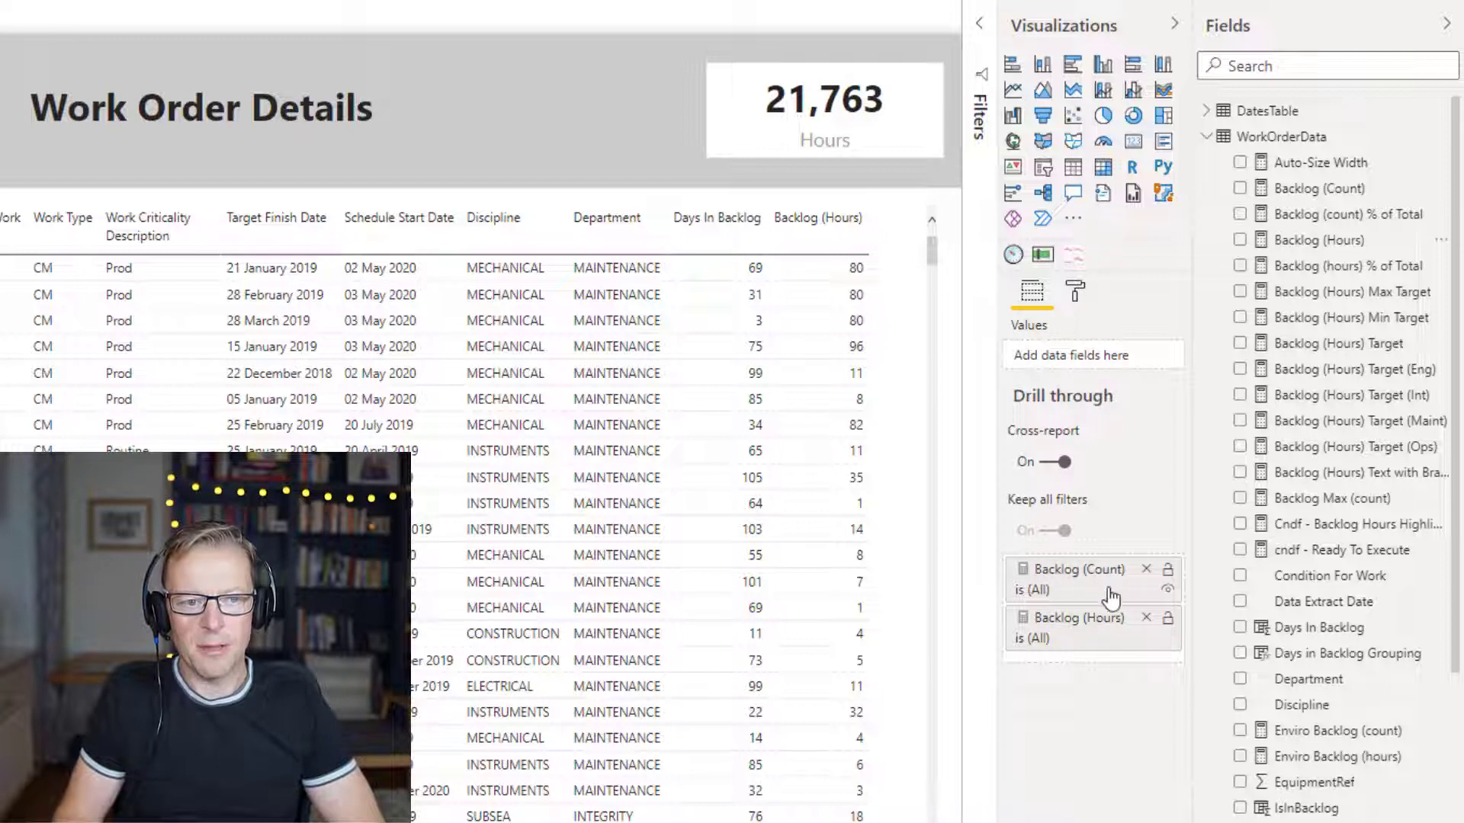
mouse_move(1096, 629)
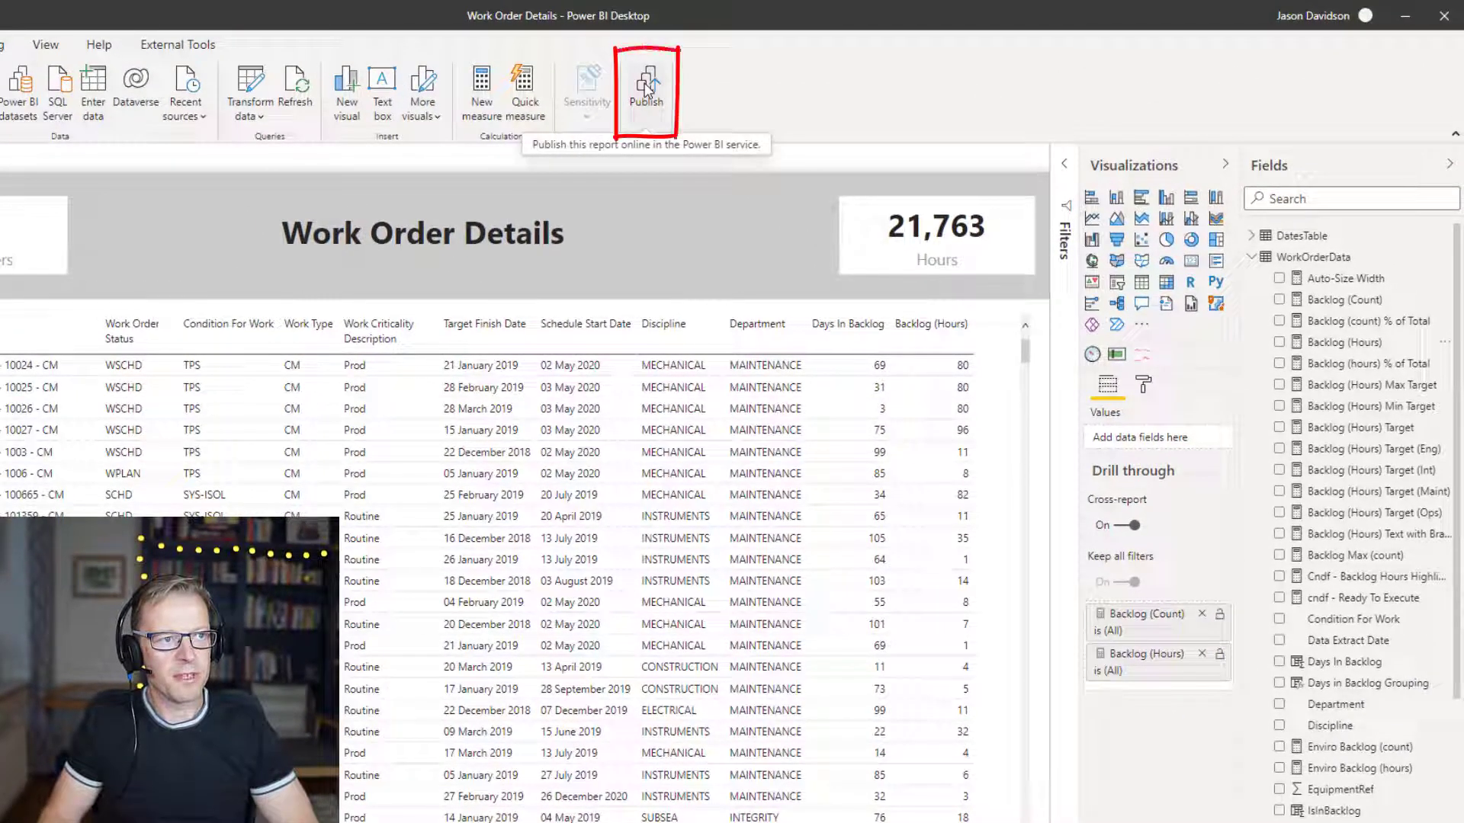
Save the Work Order Details report and publish it to the Backlog Analysis workspace, replacing the existing dataset.
left_click(646, 89)
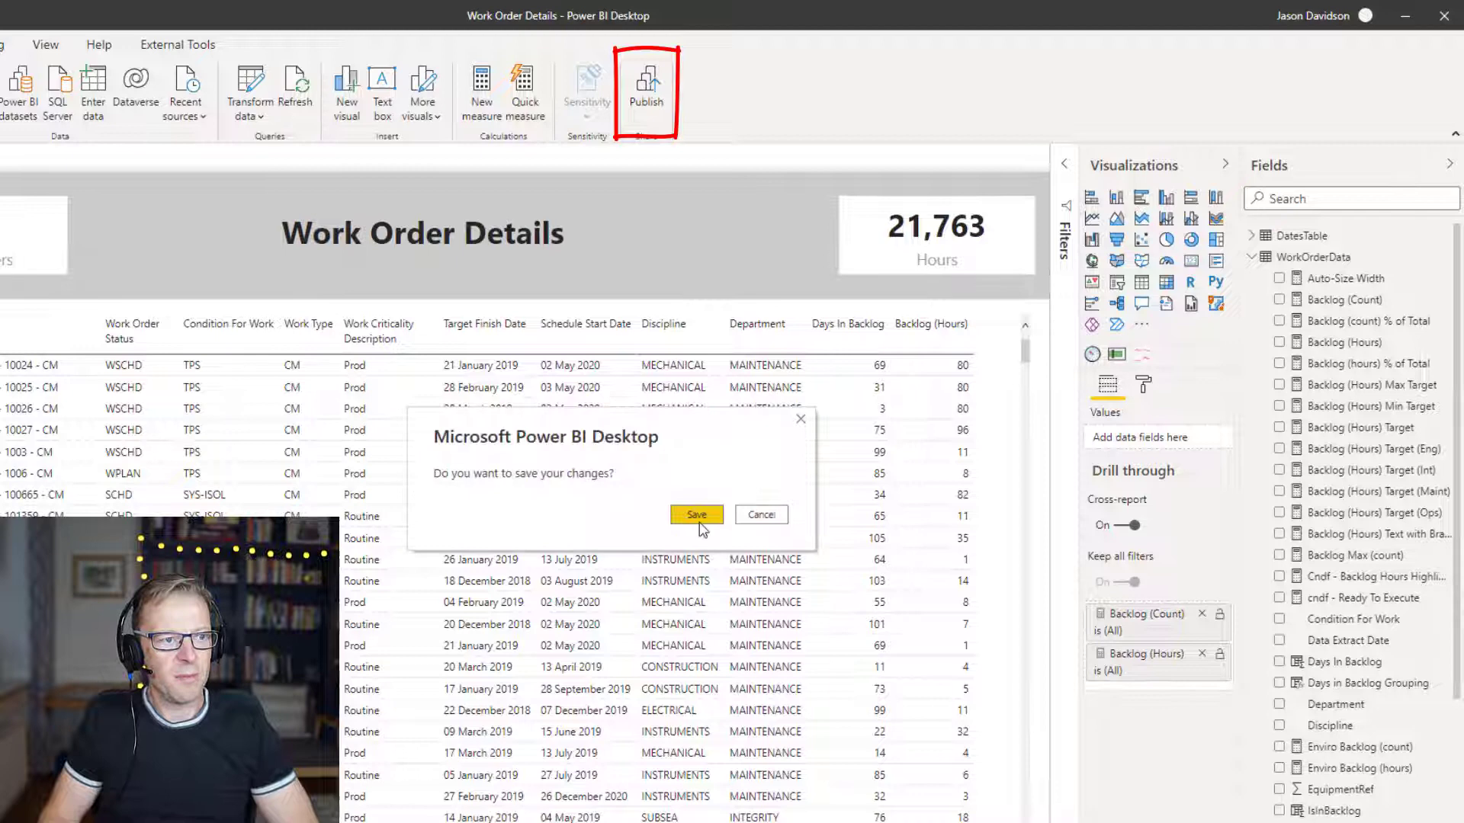
left_click(696, 514)
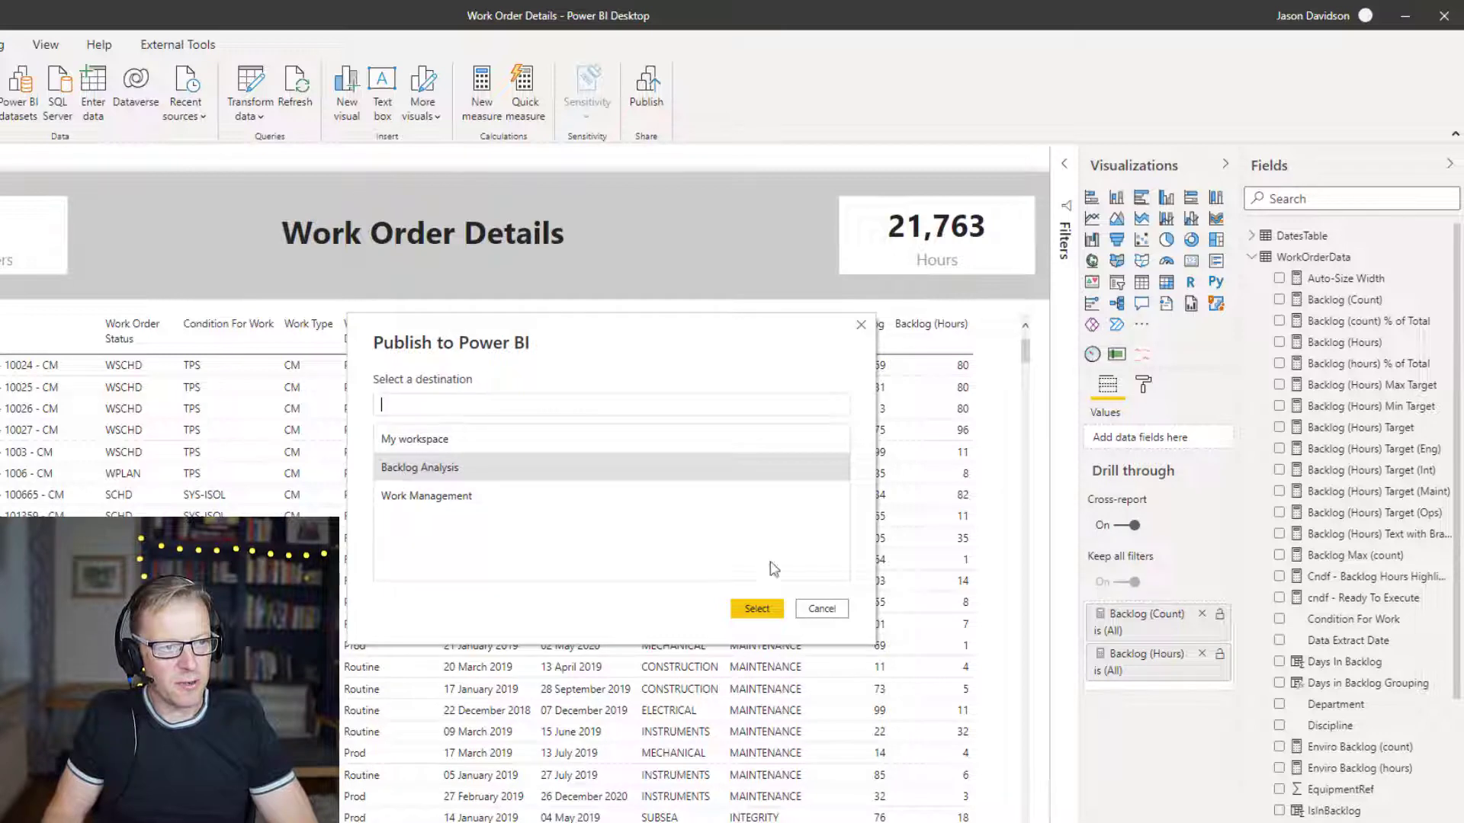
left_click(757, 608)
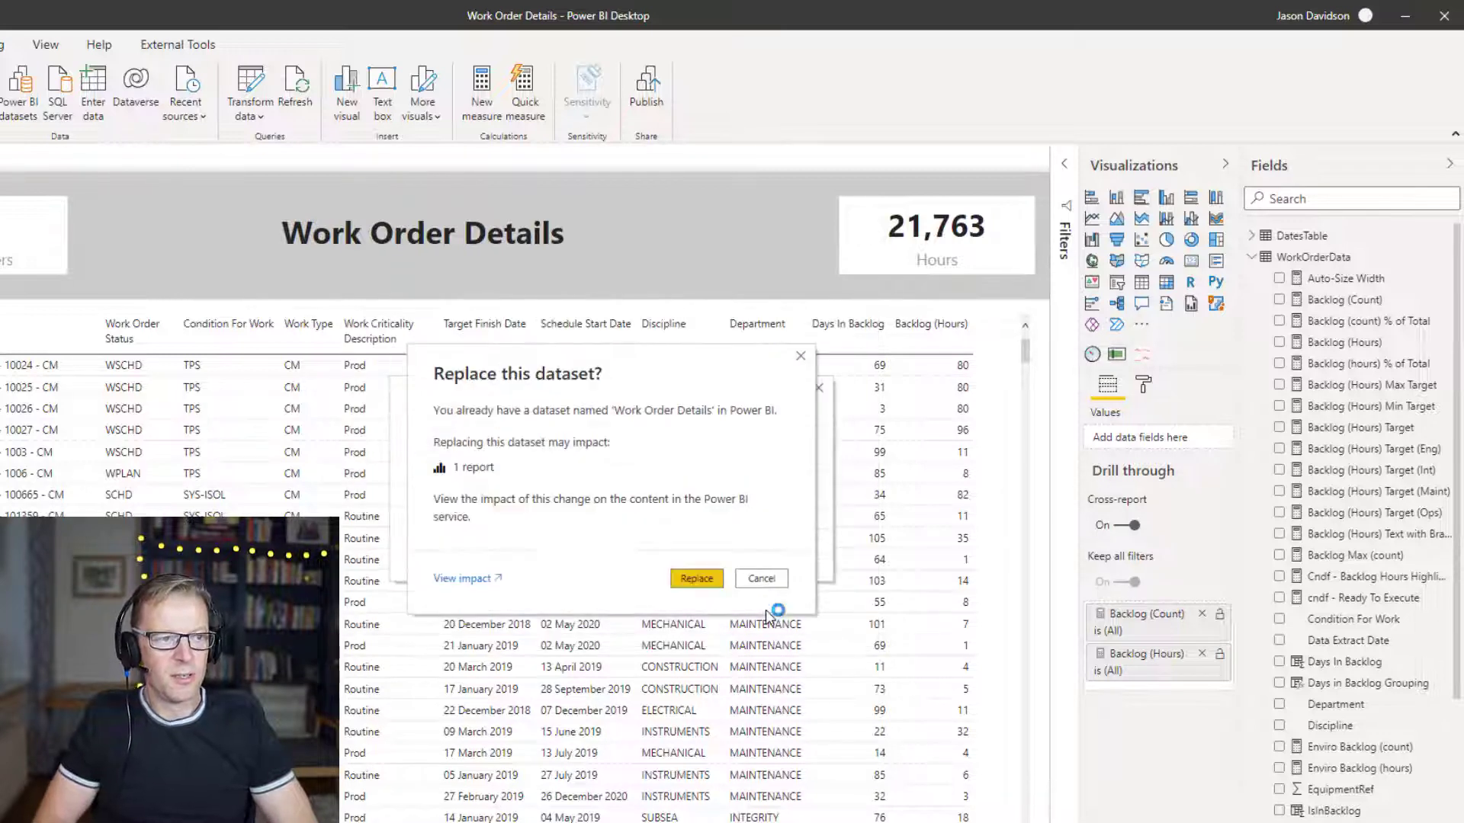
left_click(696, 579)
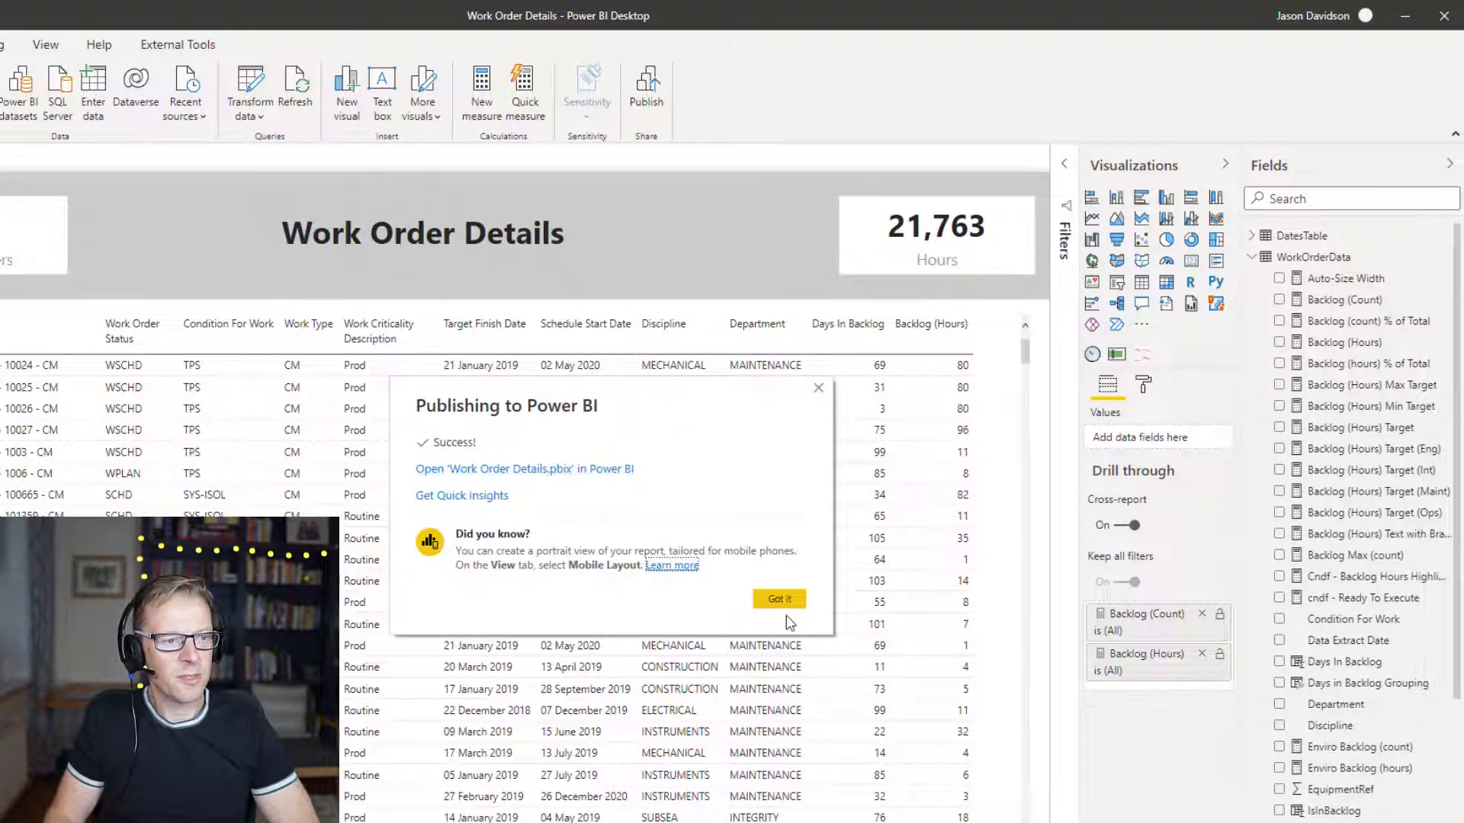
left_click(780, 599)
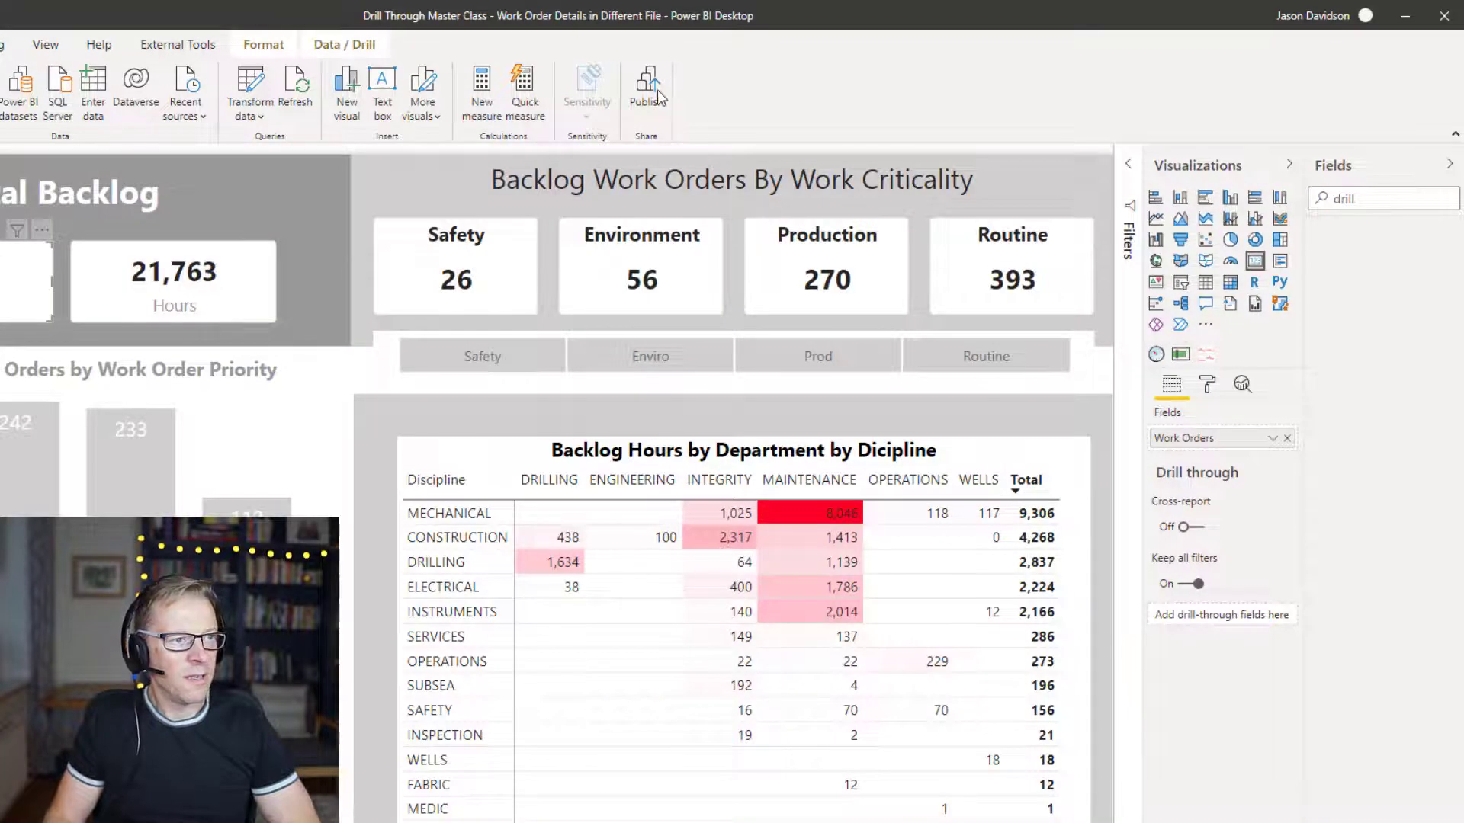
Save and publish the Drill Through Master Class - Work Order Details in Different File report to Backlog Analysis, replacing its dataset.
left_click(642, 102)
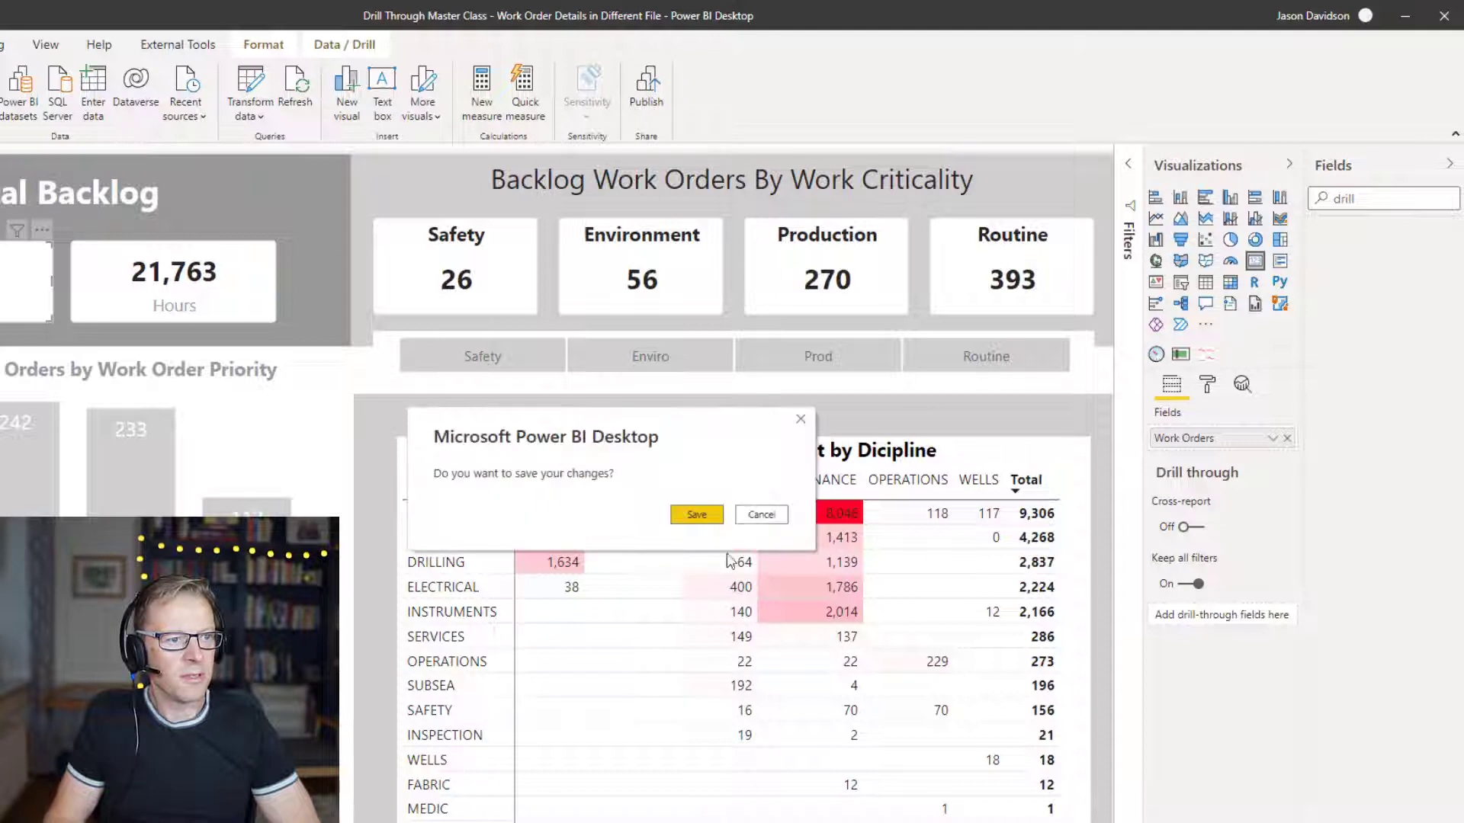
left_click(711, 516)
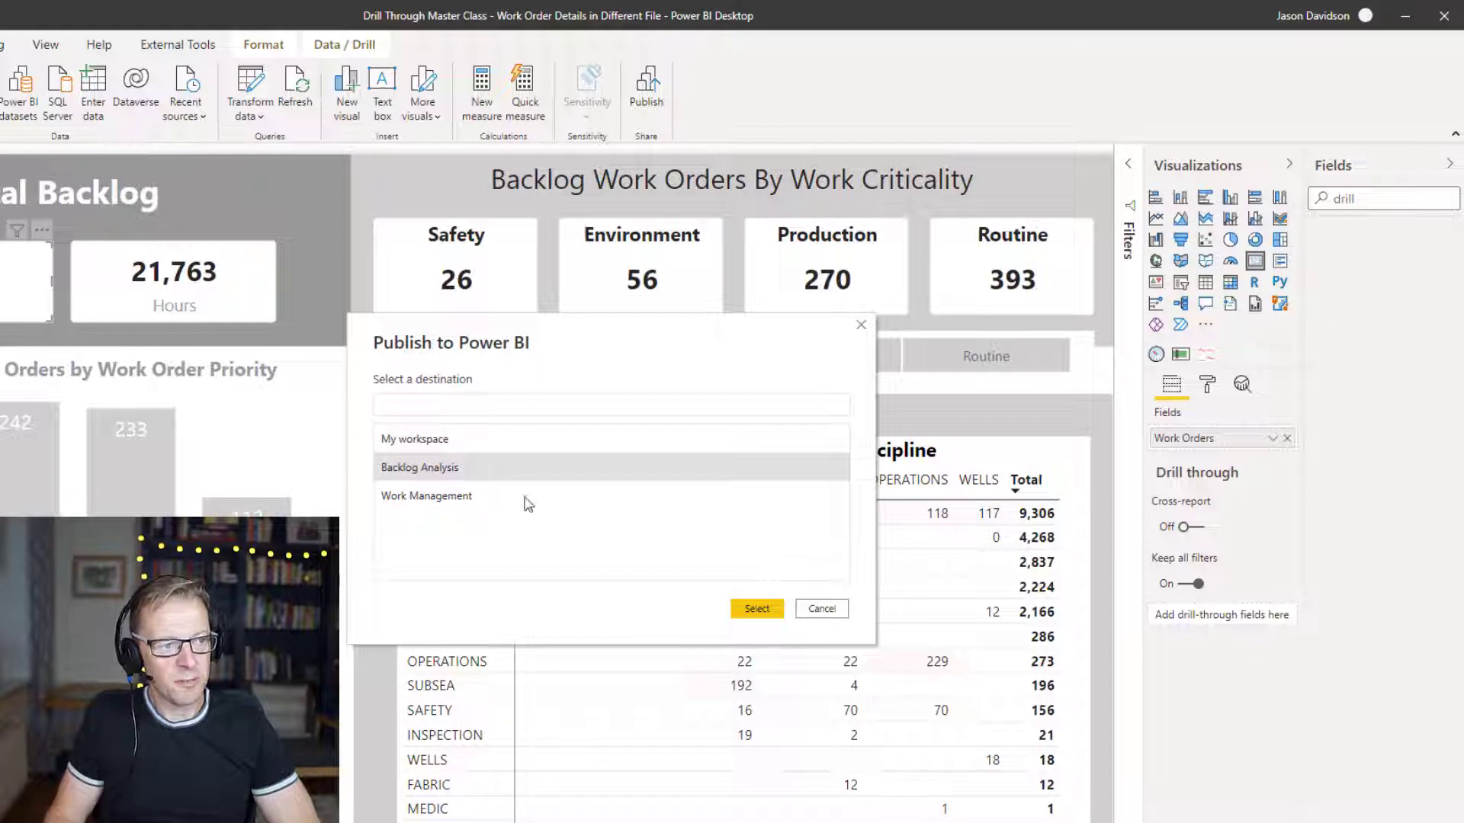
left_click(757, 609)
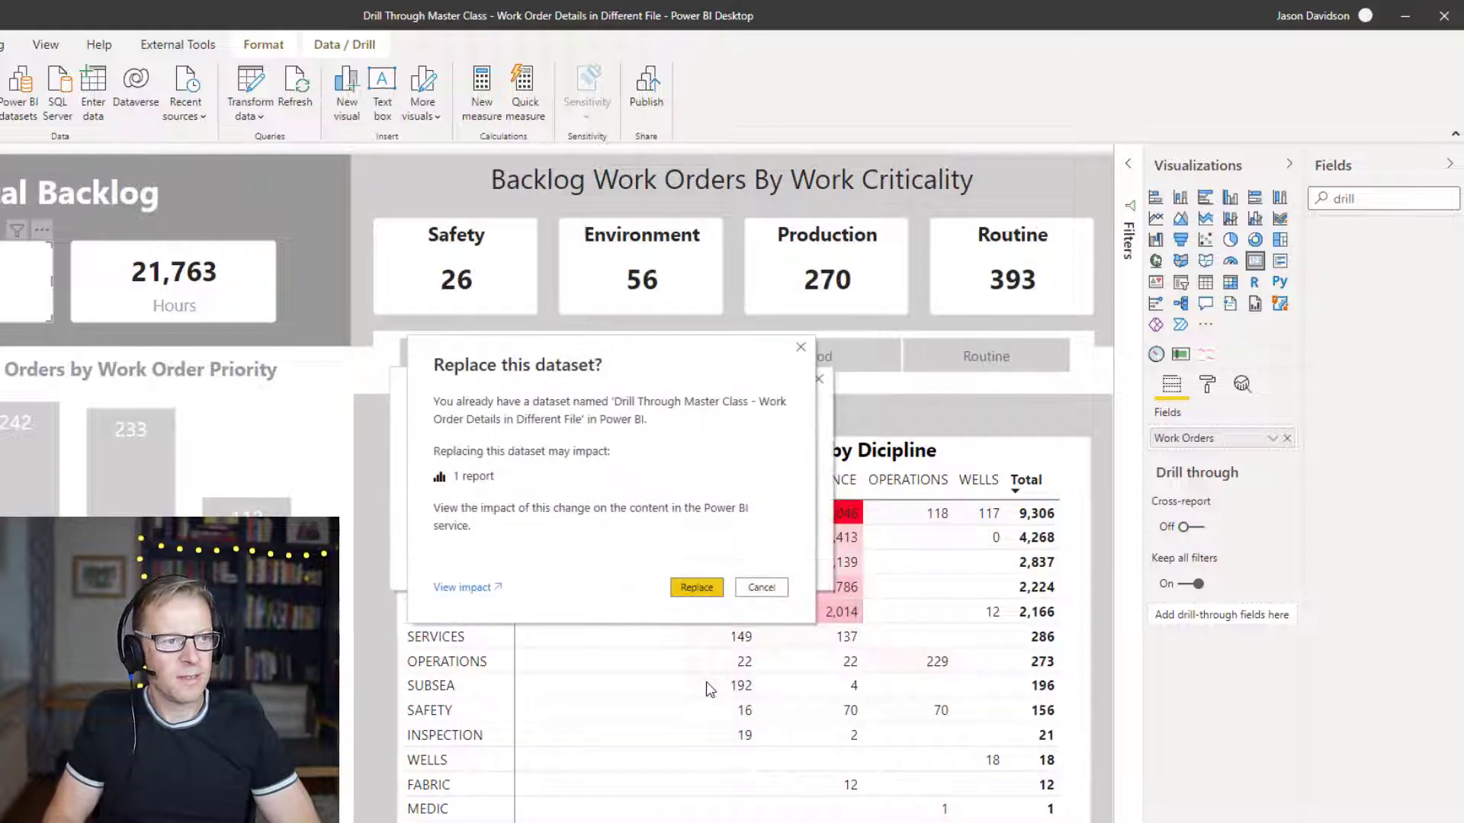
left_click(705, 596)
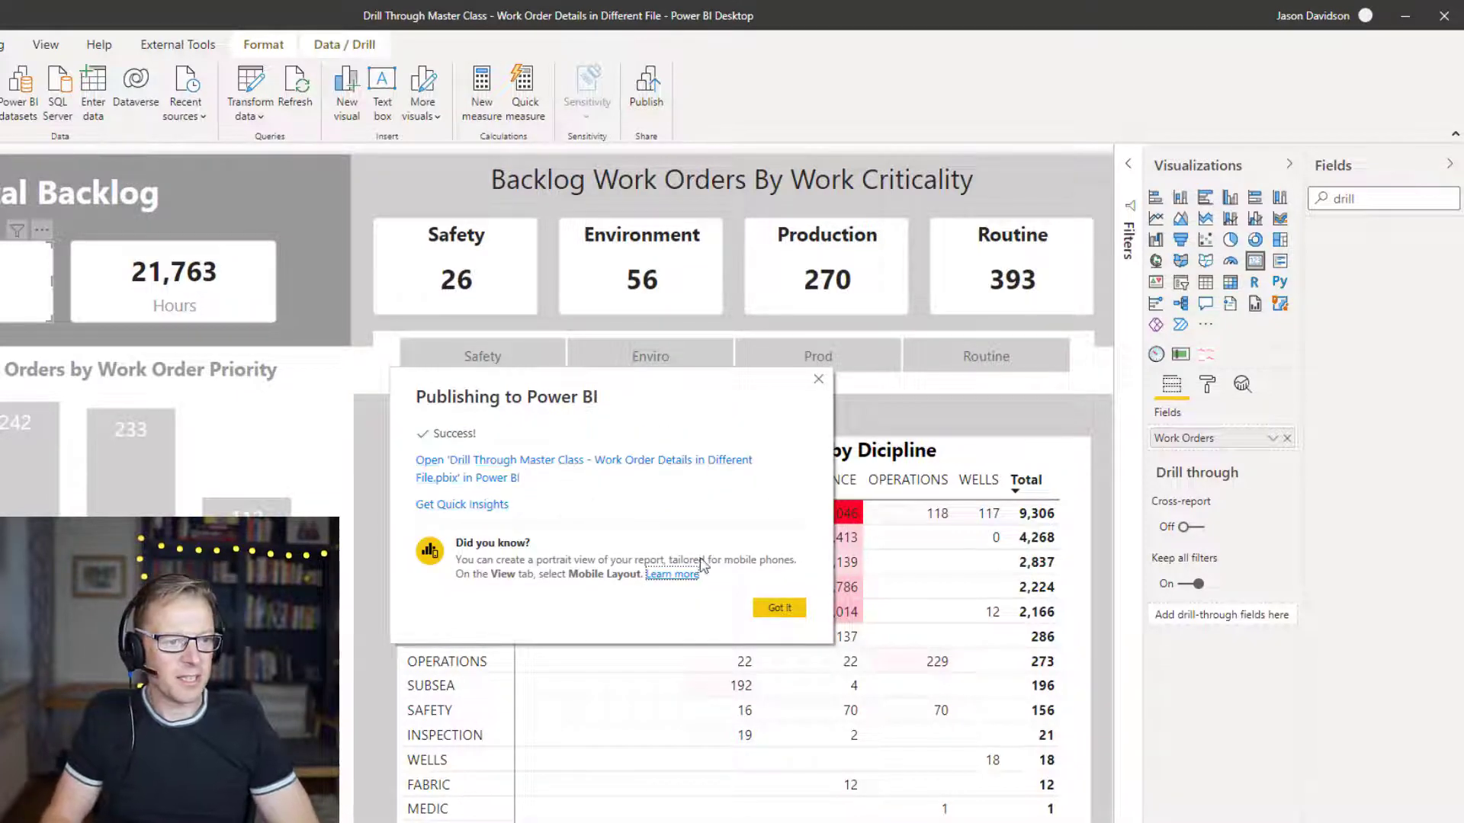
left_click(776, 610)
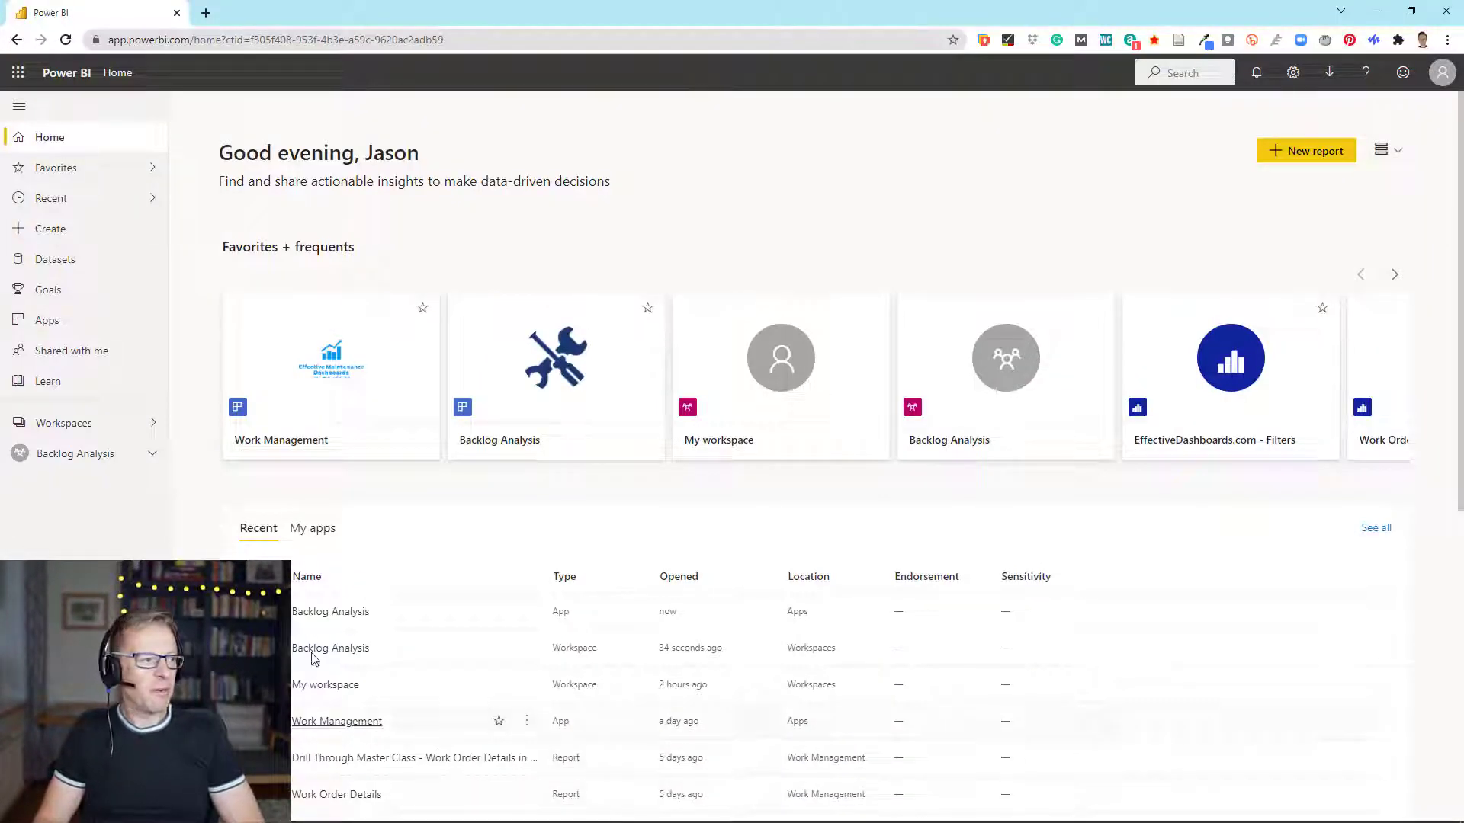
Open the Backlog Analysis workspace in the Power BI service in the browser.
left_click(161, 464)
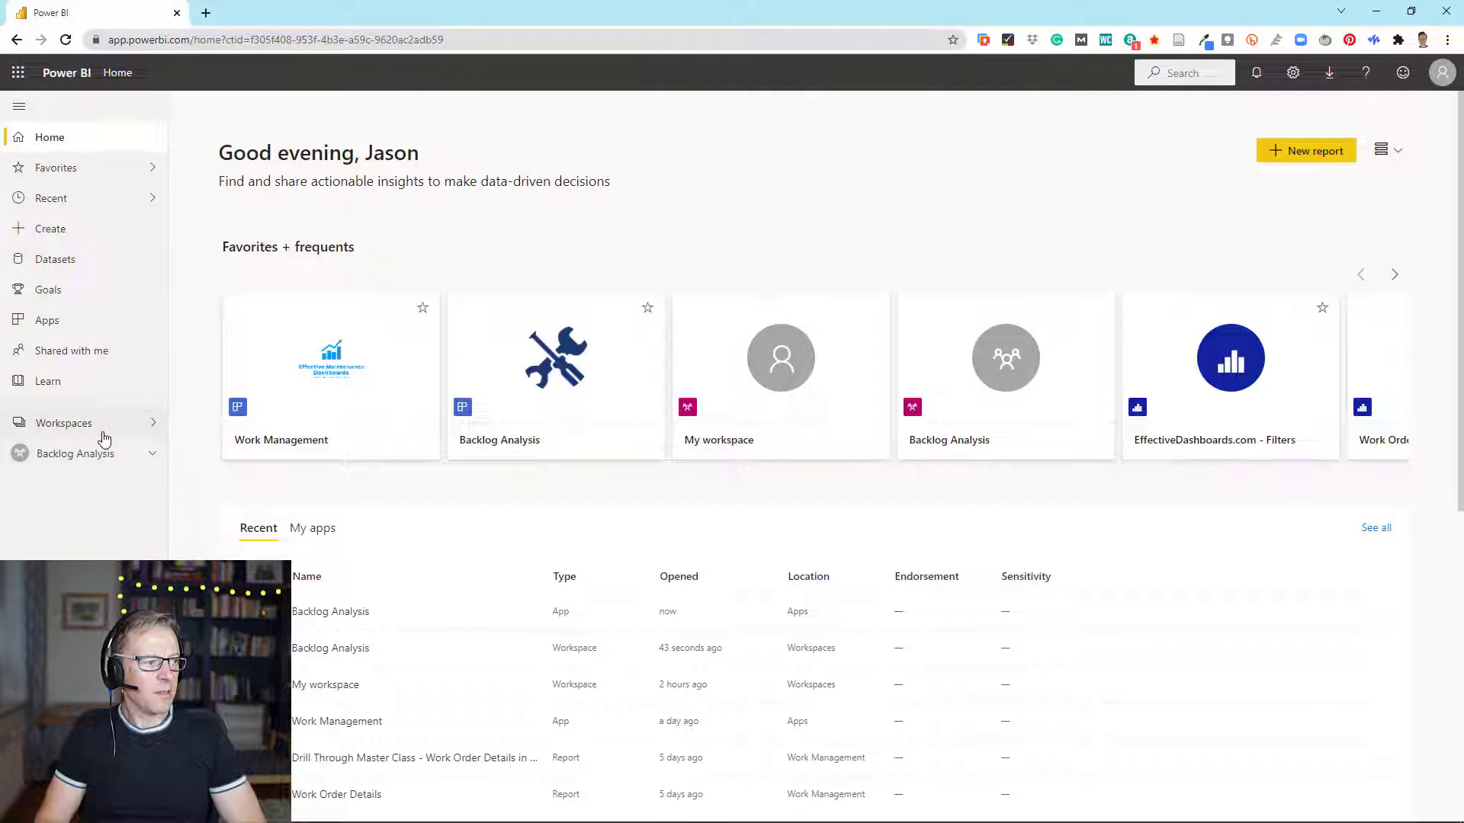
left_click(148, 425)
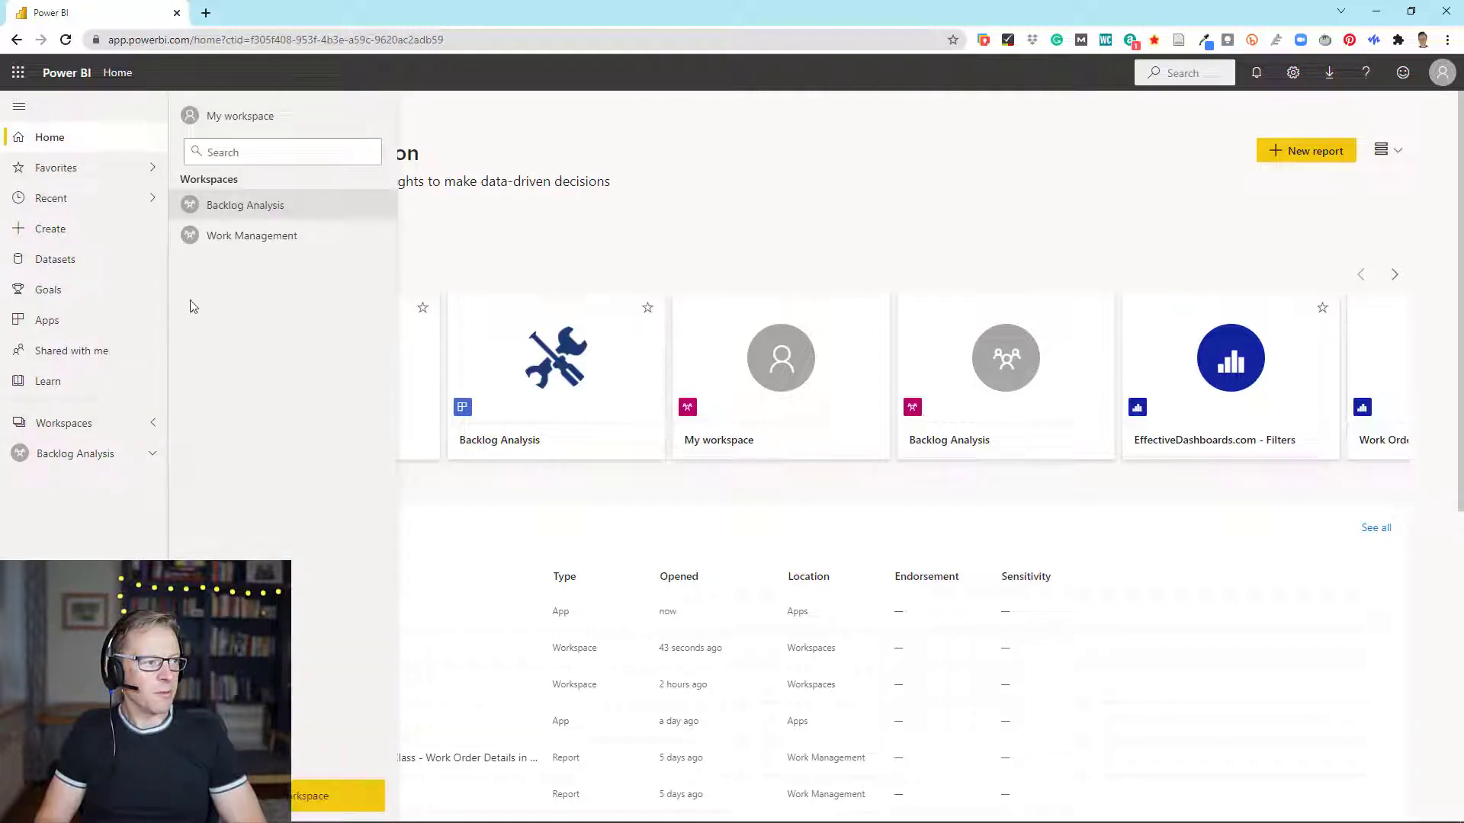
left_click(246, 207)
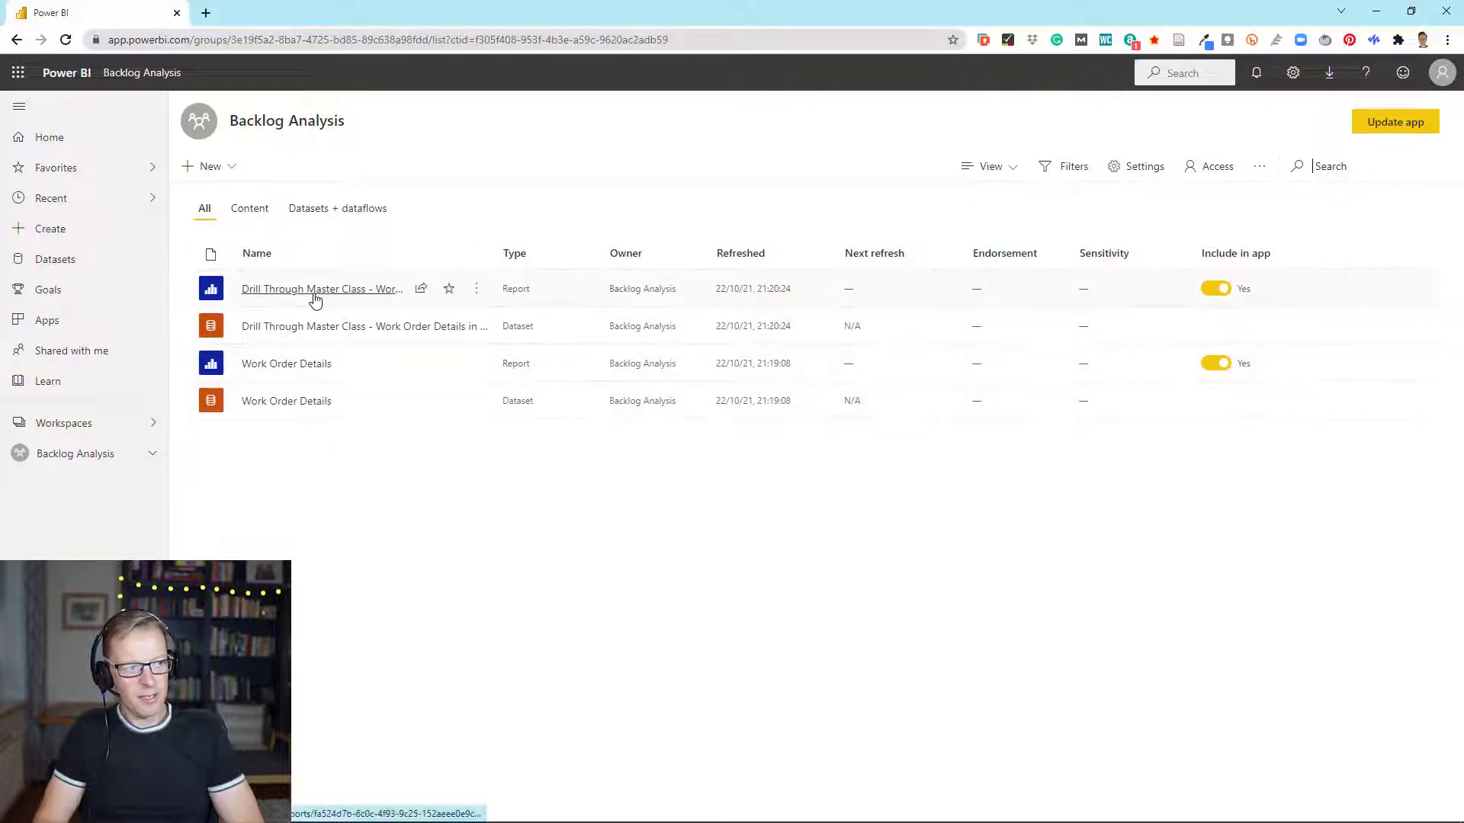
Update the Backlog Analysis app with the Work Order Details report included, and open the published app.
left_click(1218, 364)
left_click(1215, 365)
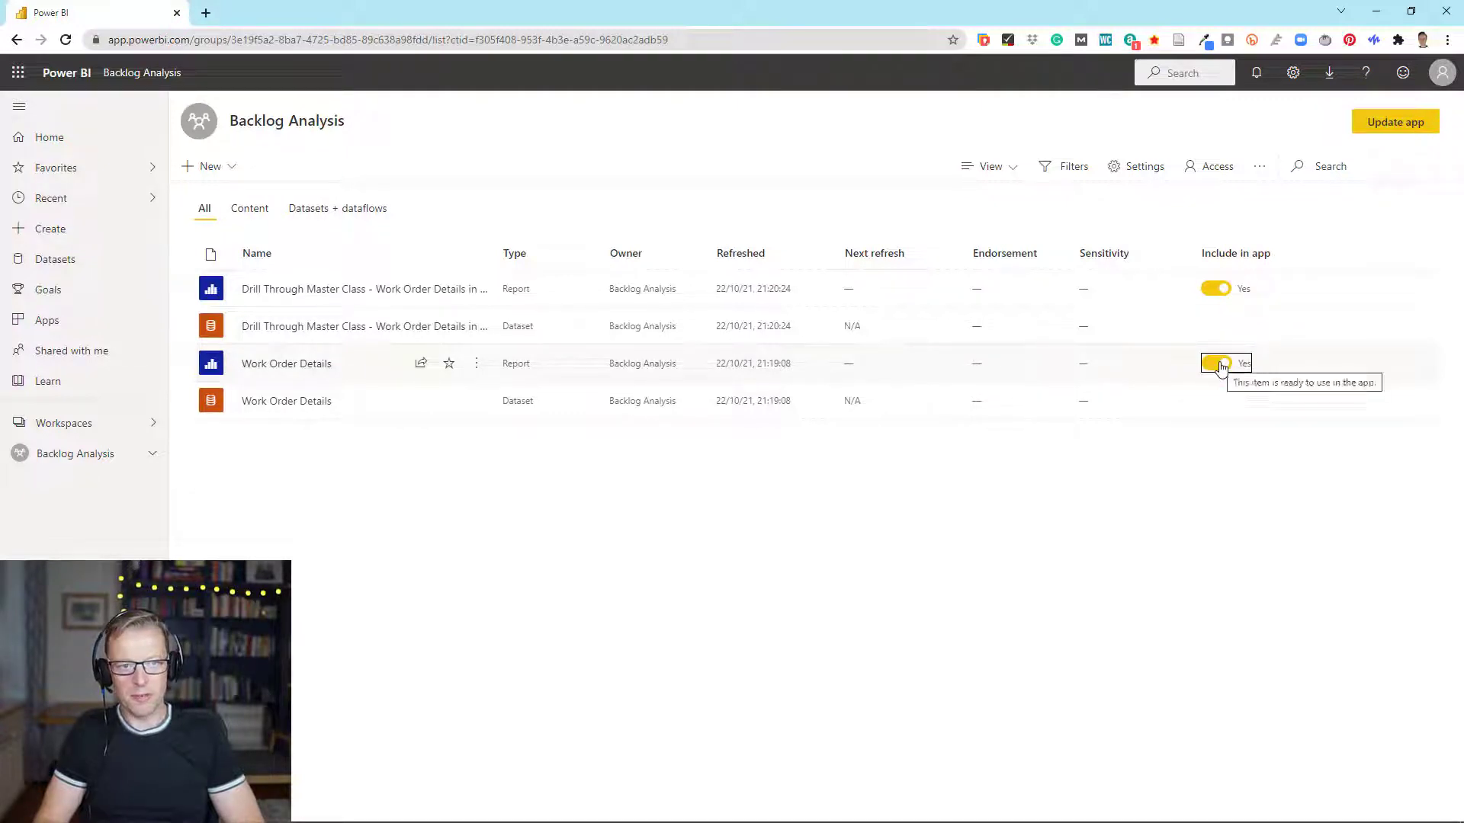
left_click(1394, 124)
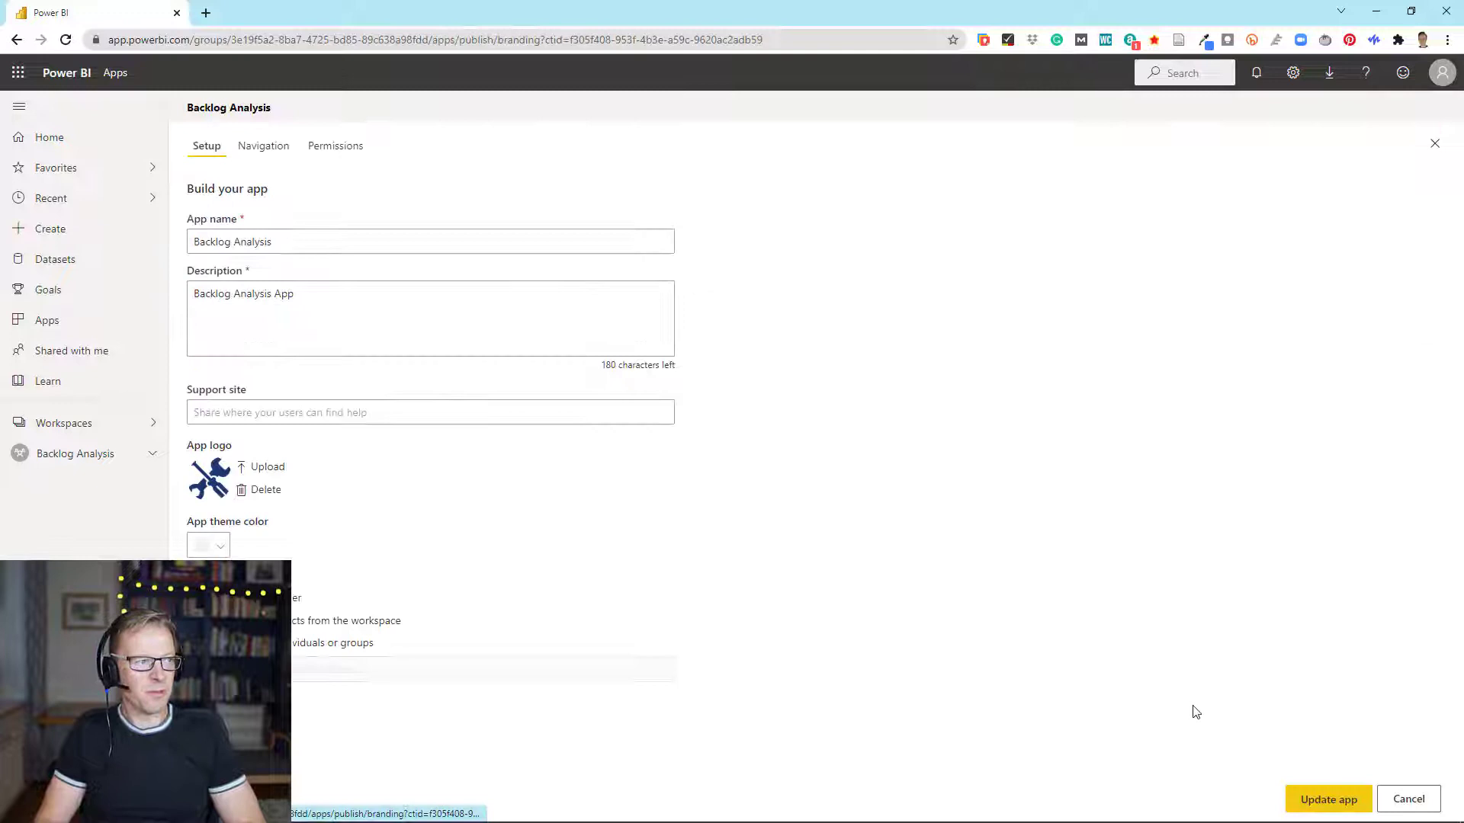
left_click(1334, 797)
left_click(862, 494)
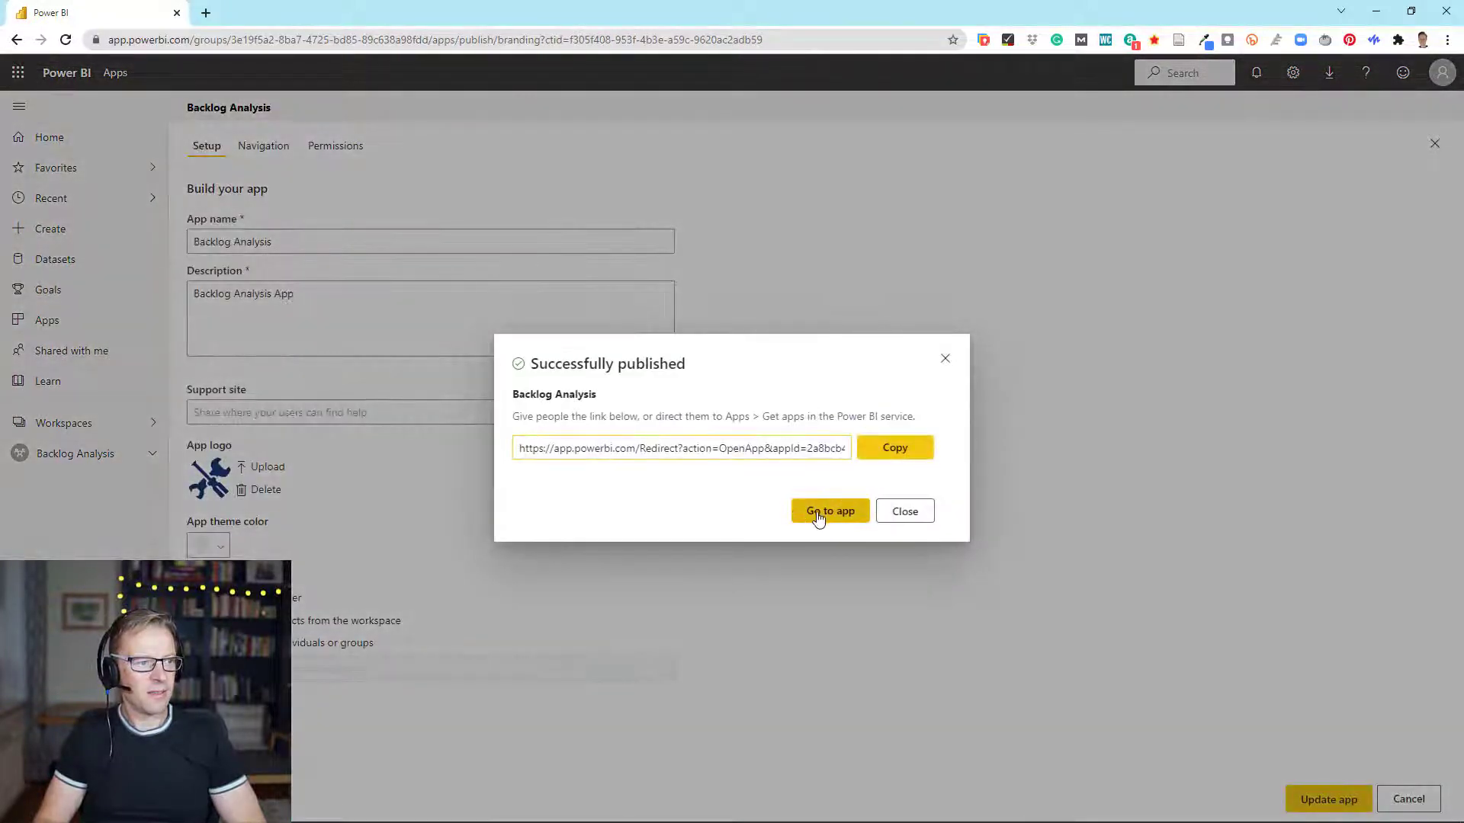
left_click(818, 517)
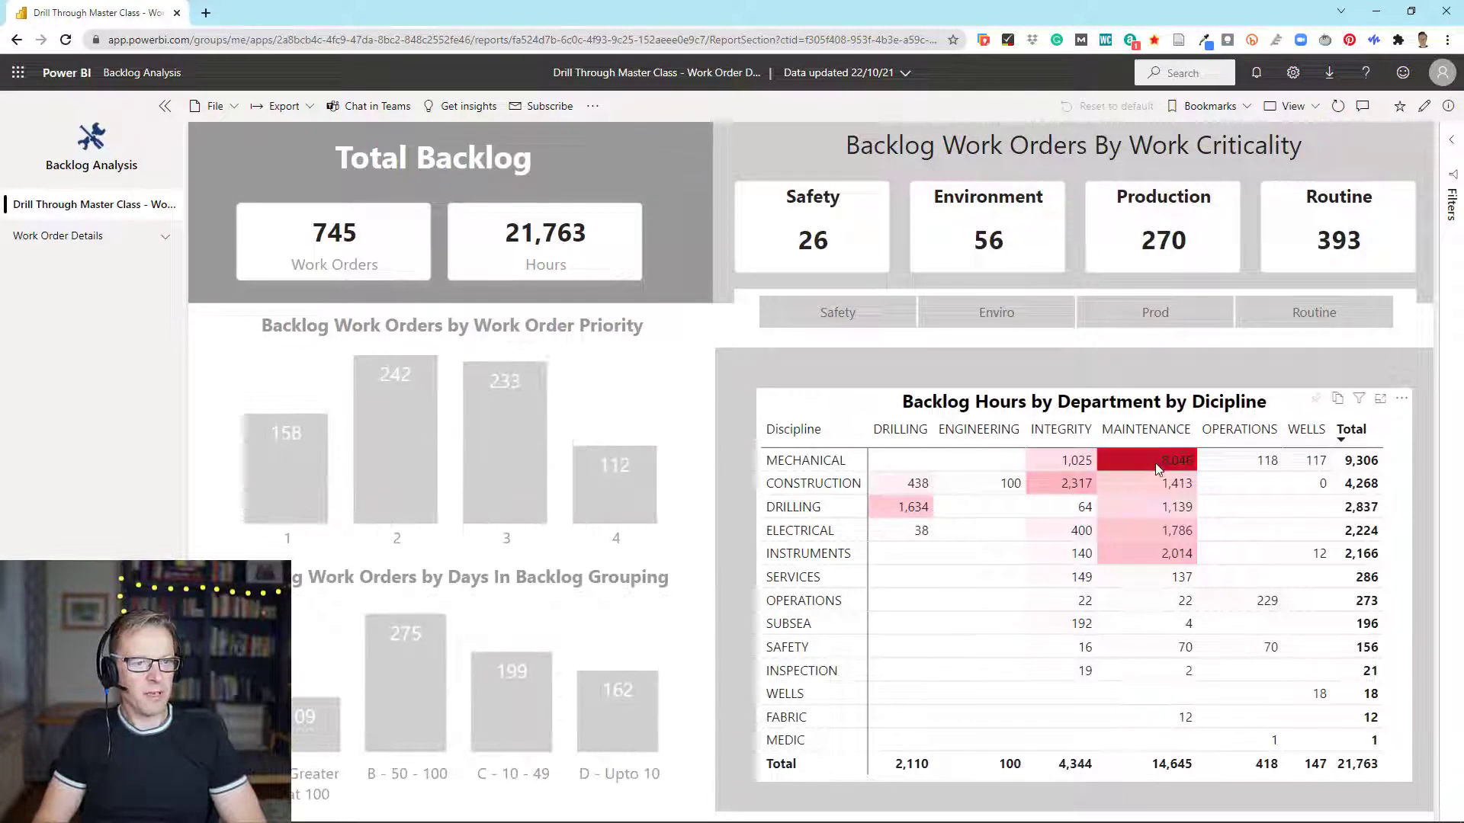
Drill through from the MECHANICAL backlog hours under MAINTENANCE to Work Order List [Work Order Details] and show that page's filters.
mouse_move(1157, 468)
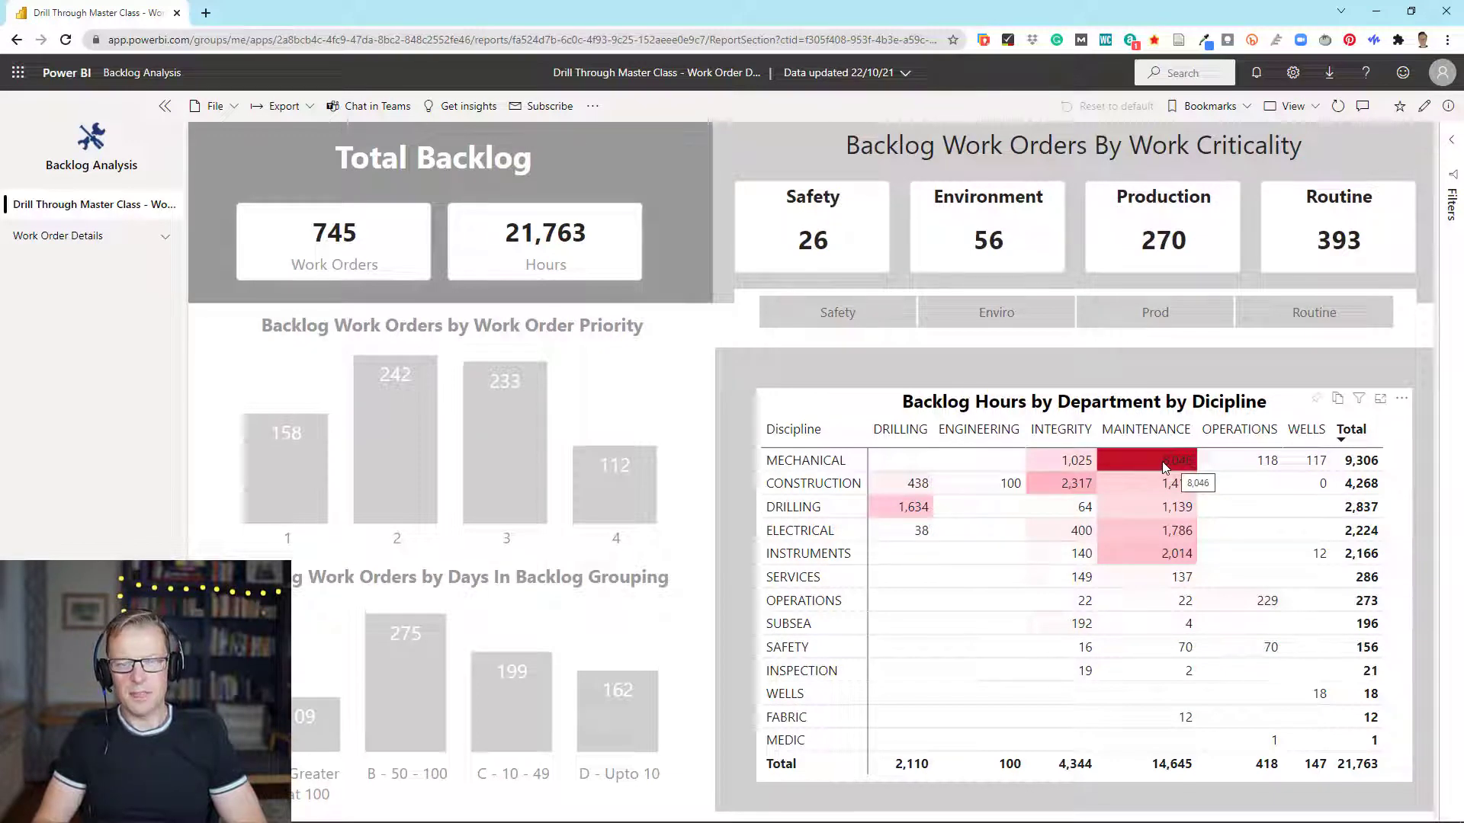
right_click(1164, 467)
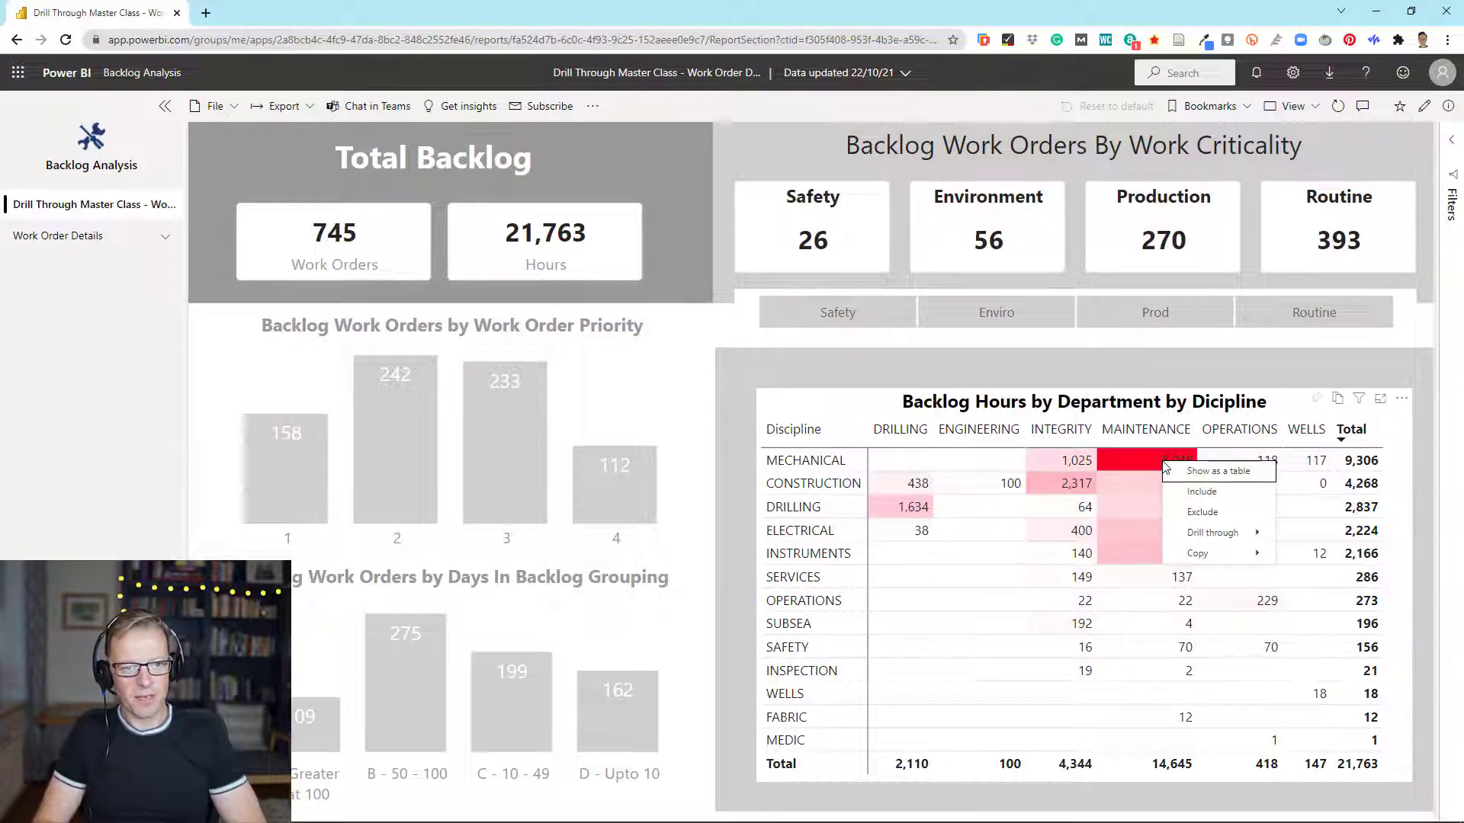
mouse_move(1222, 540)
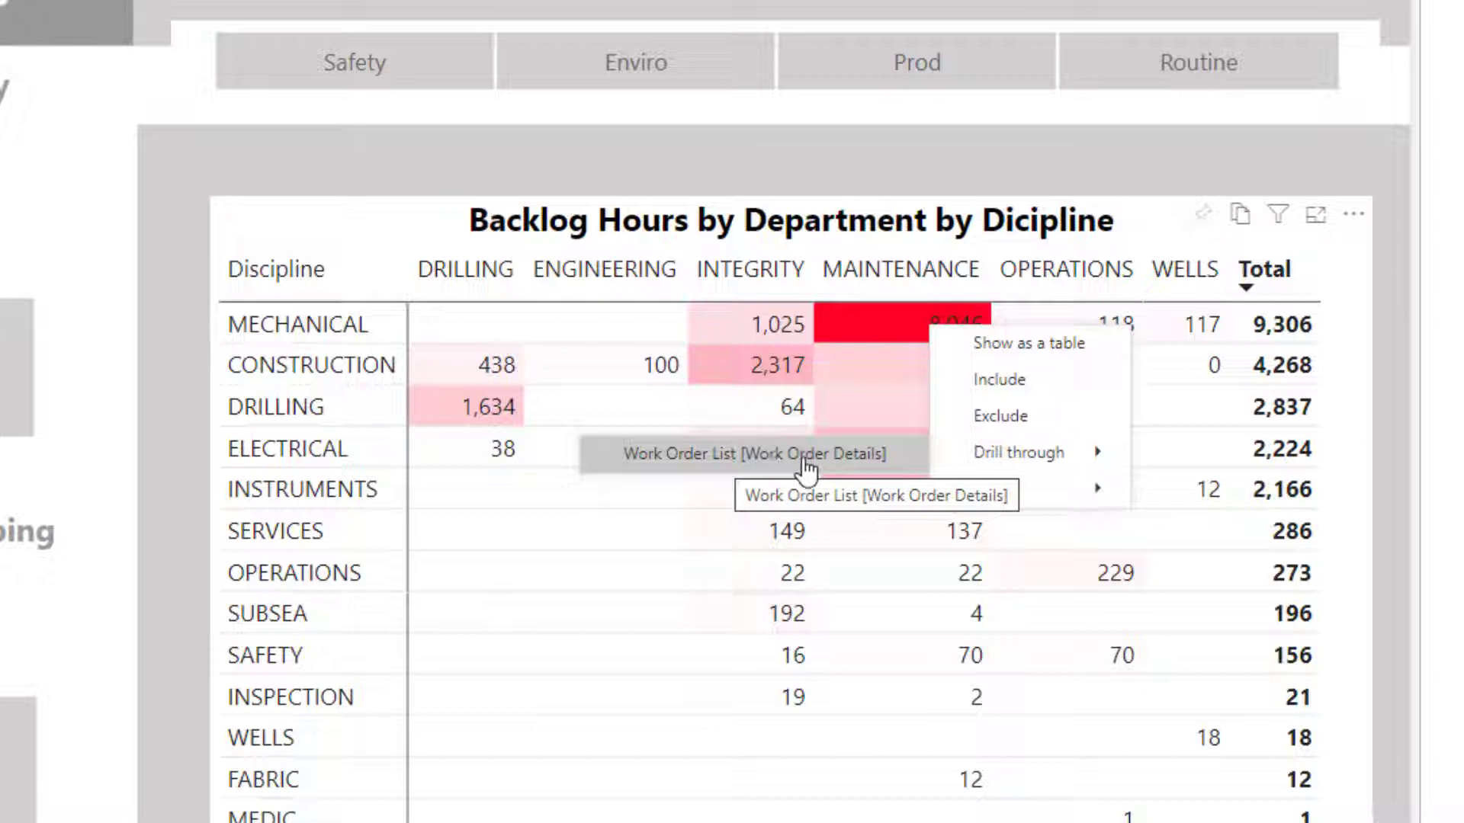
left_click(757, 457)
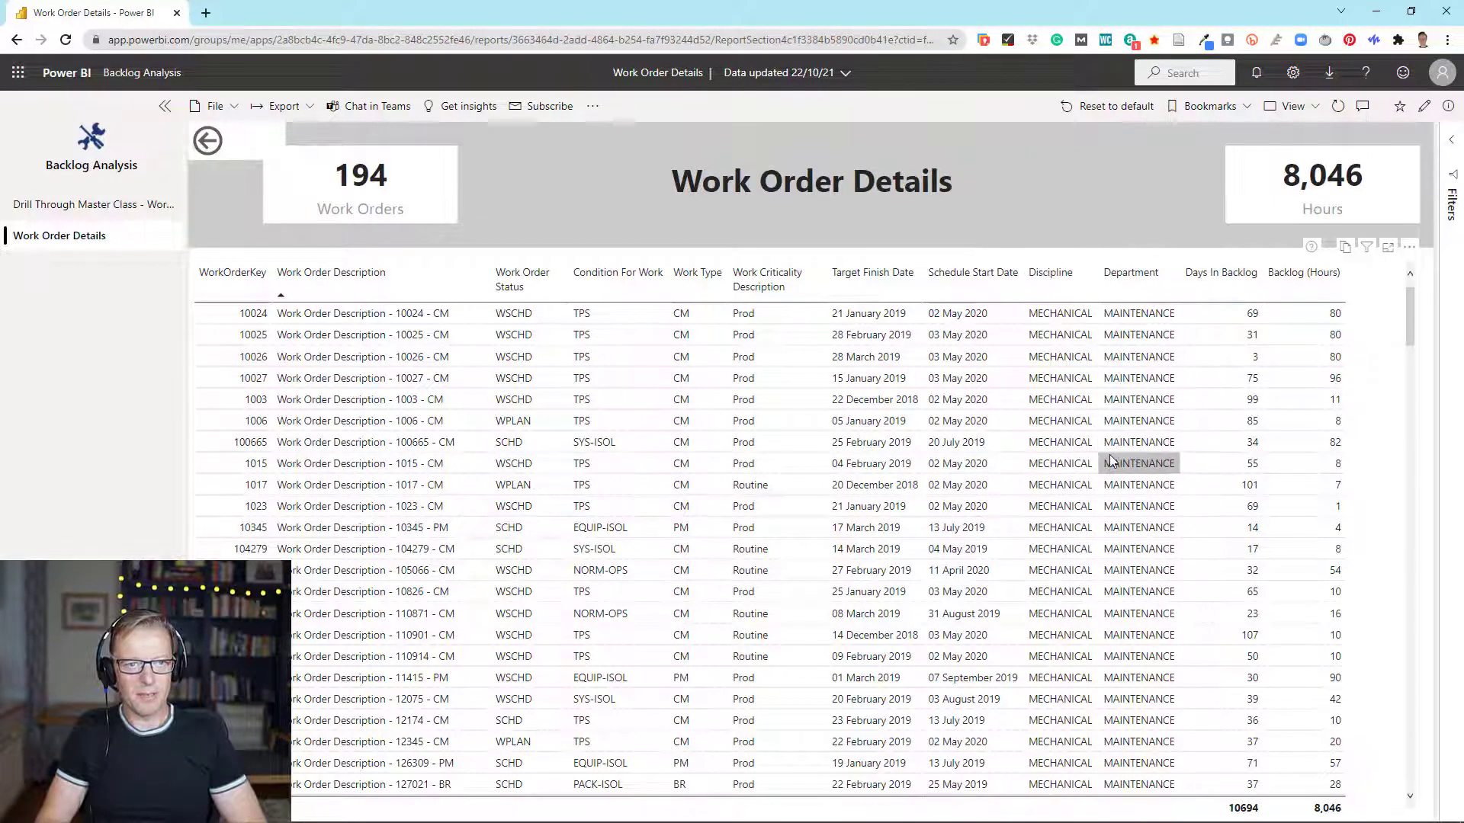
left_click(1455, 148)
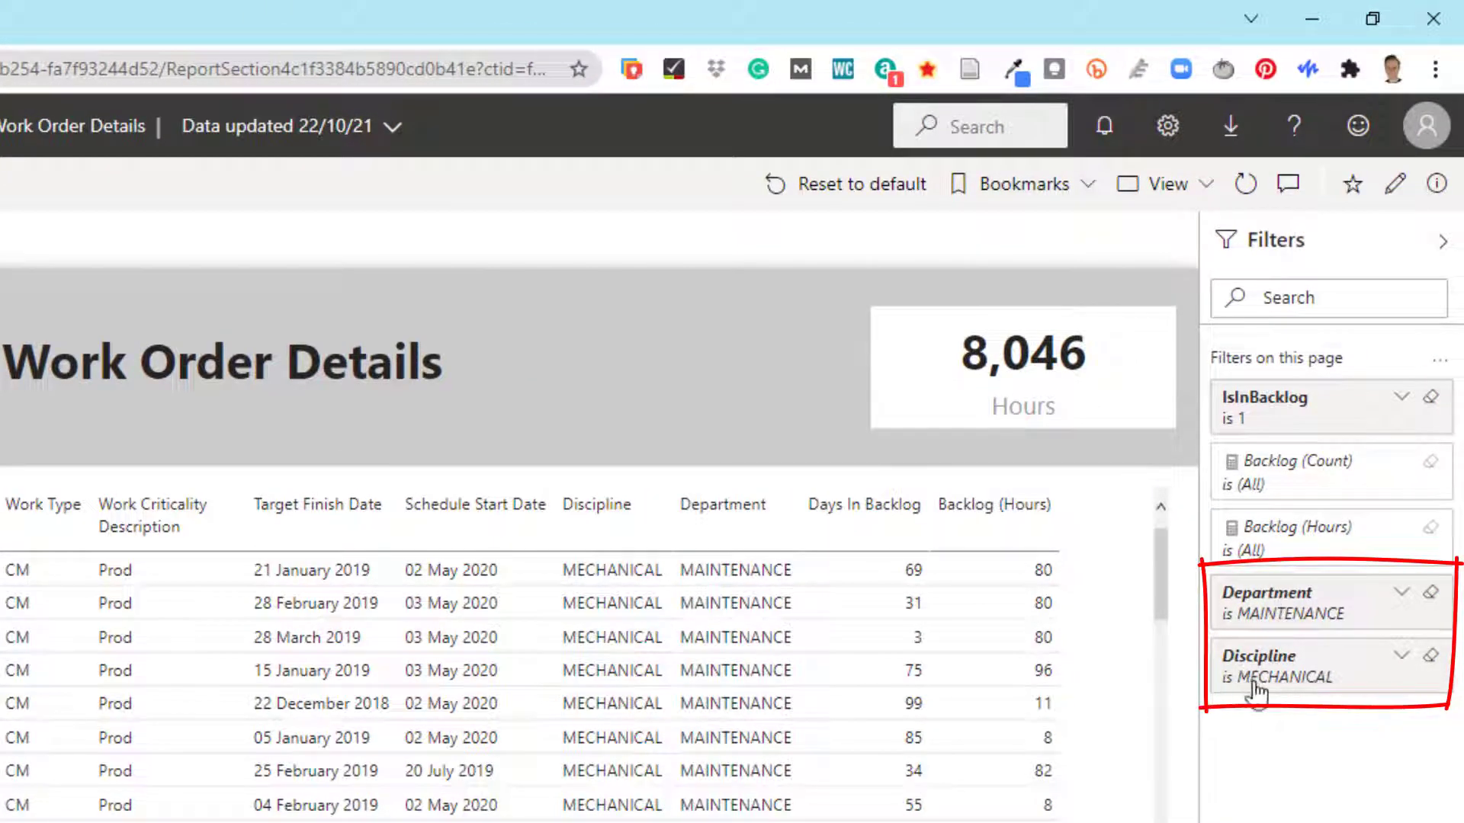
Hide the filters, return to the backlog report, and drill through from the priority 4 bar to Work Order List [Work Order Details].
left_click(1442, 242)
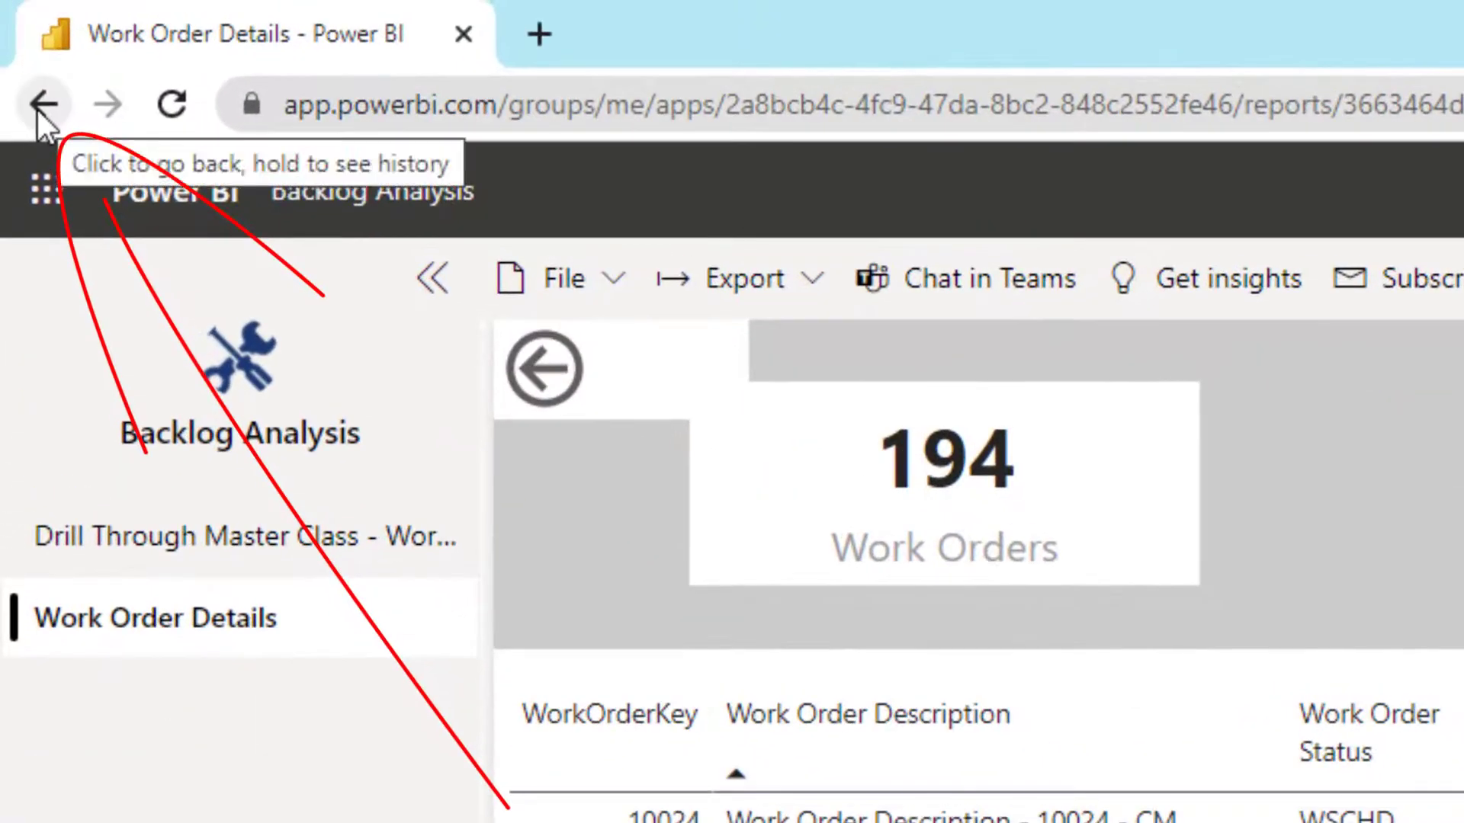
left_click(36, 86)
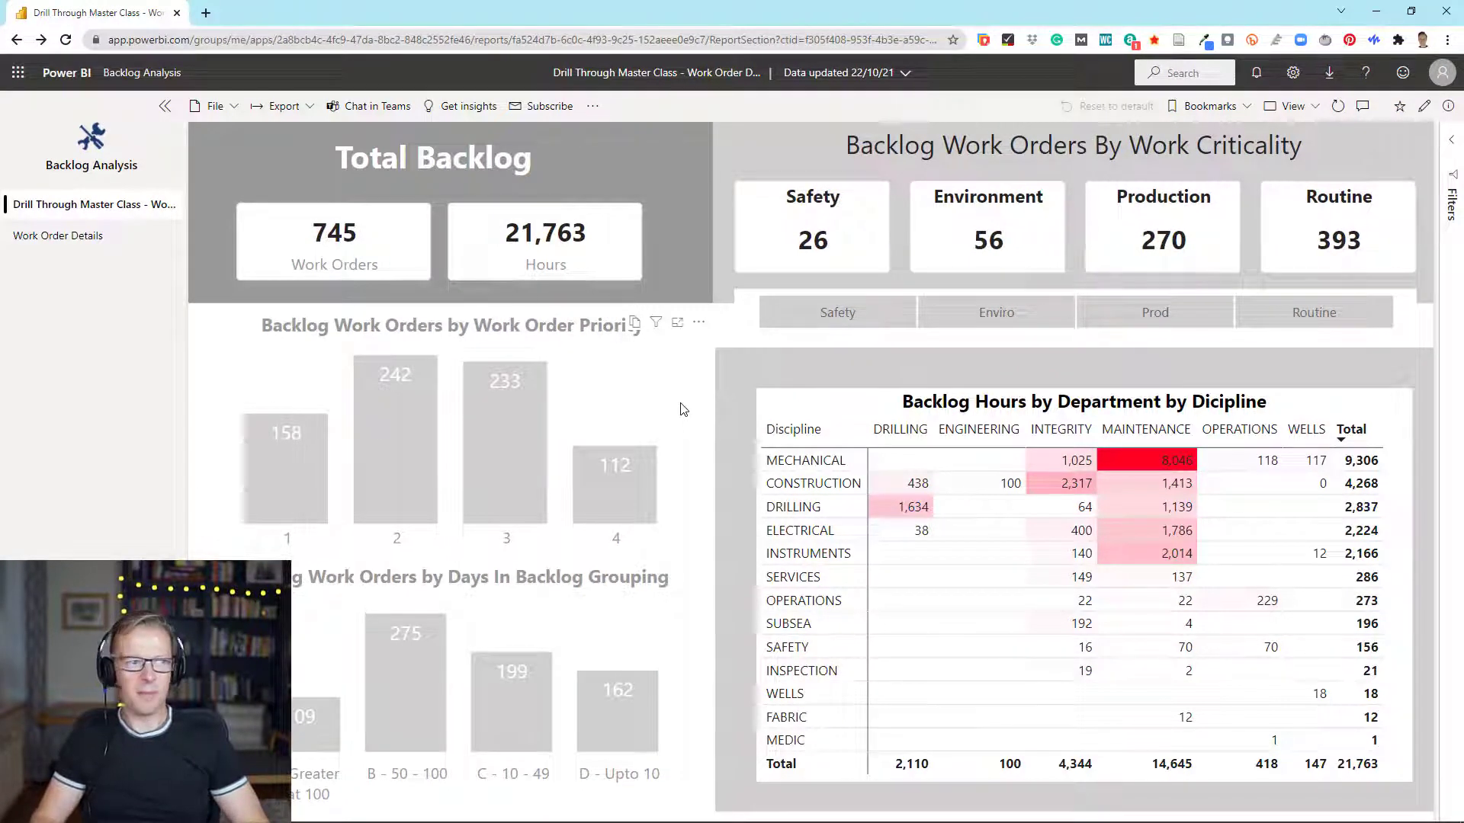
right_click(607, 478)
mouse_move(681, 561)
left_click(789, 554)
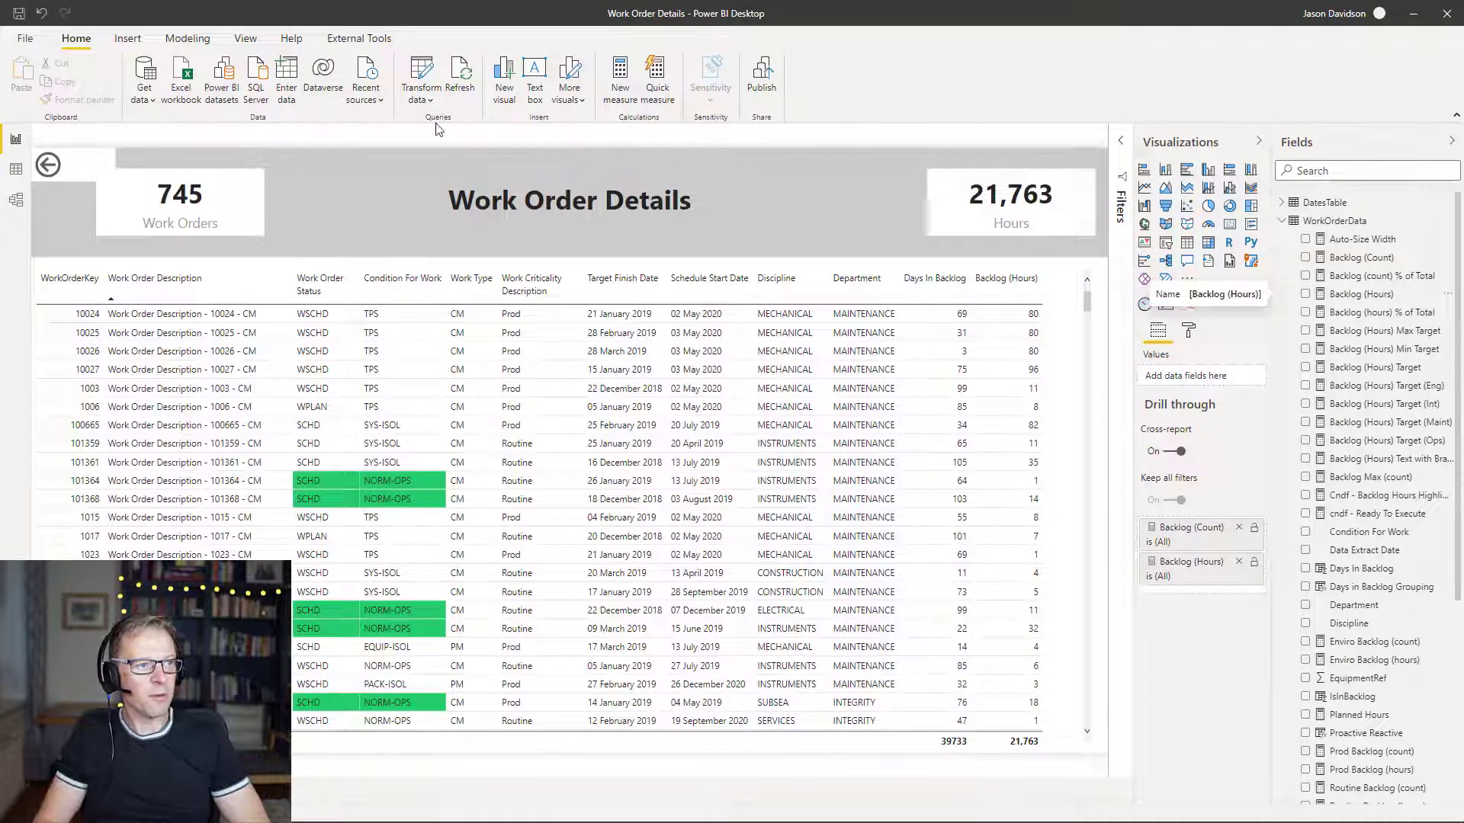
Delete the back-arrow button from the Work Order Details page in Power BI Desktop.
left_click(83, 181)
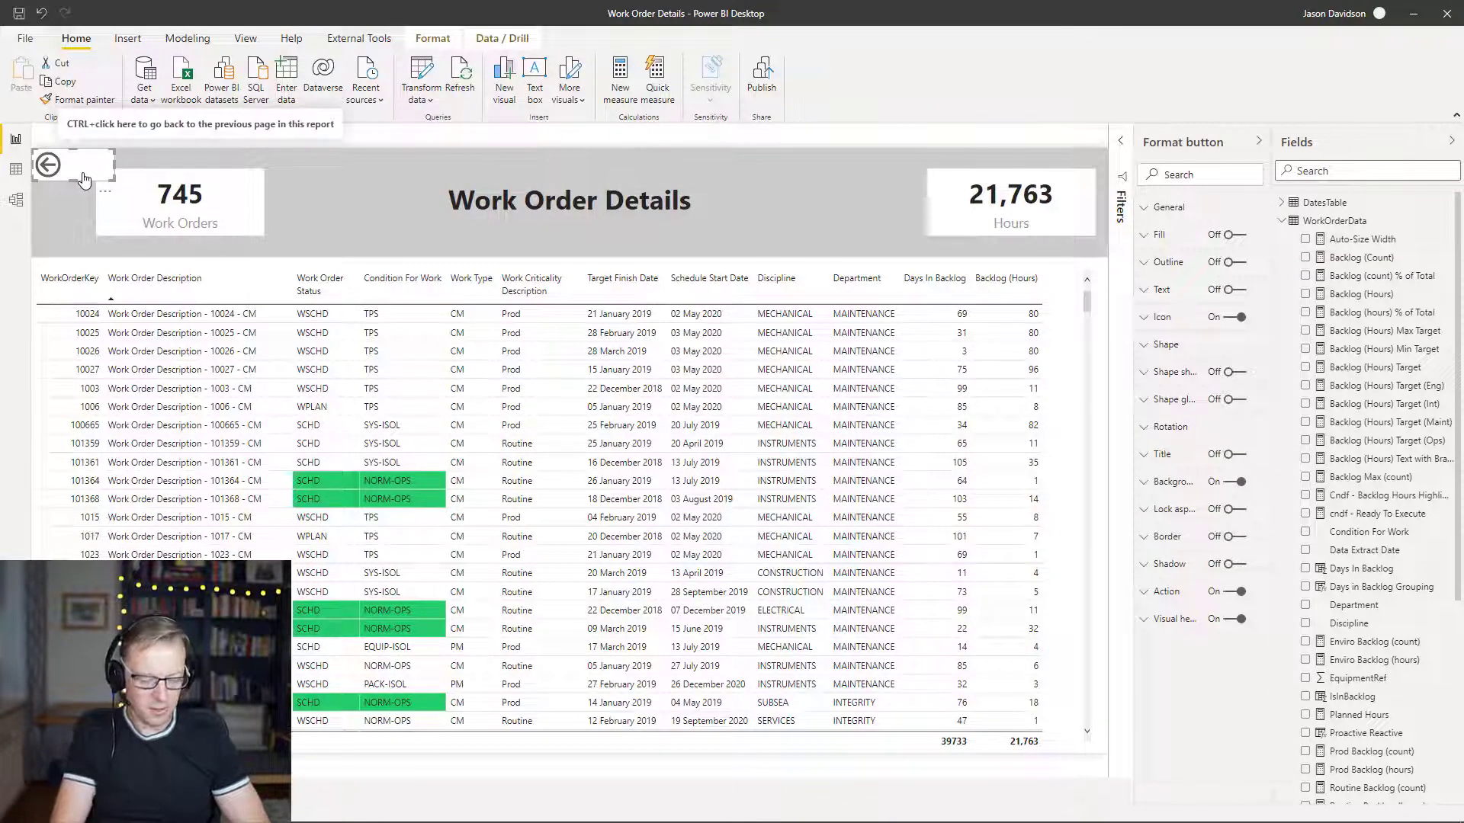
key("Delete")
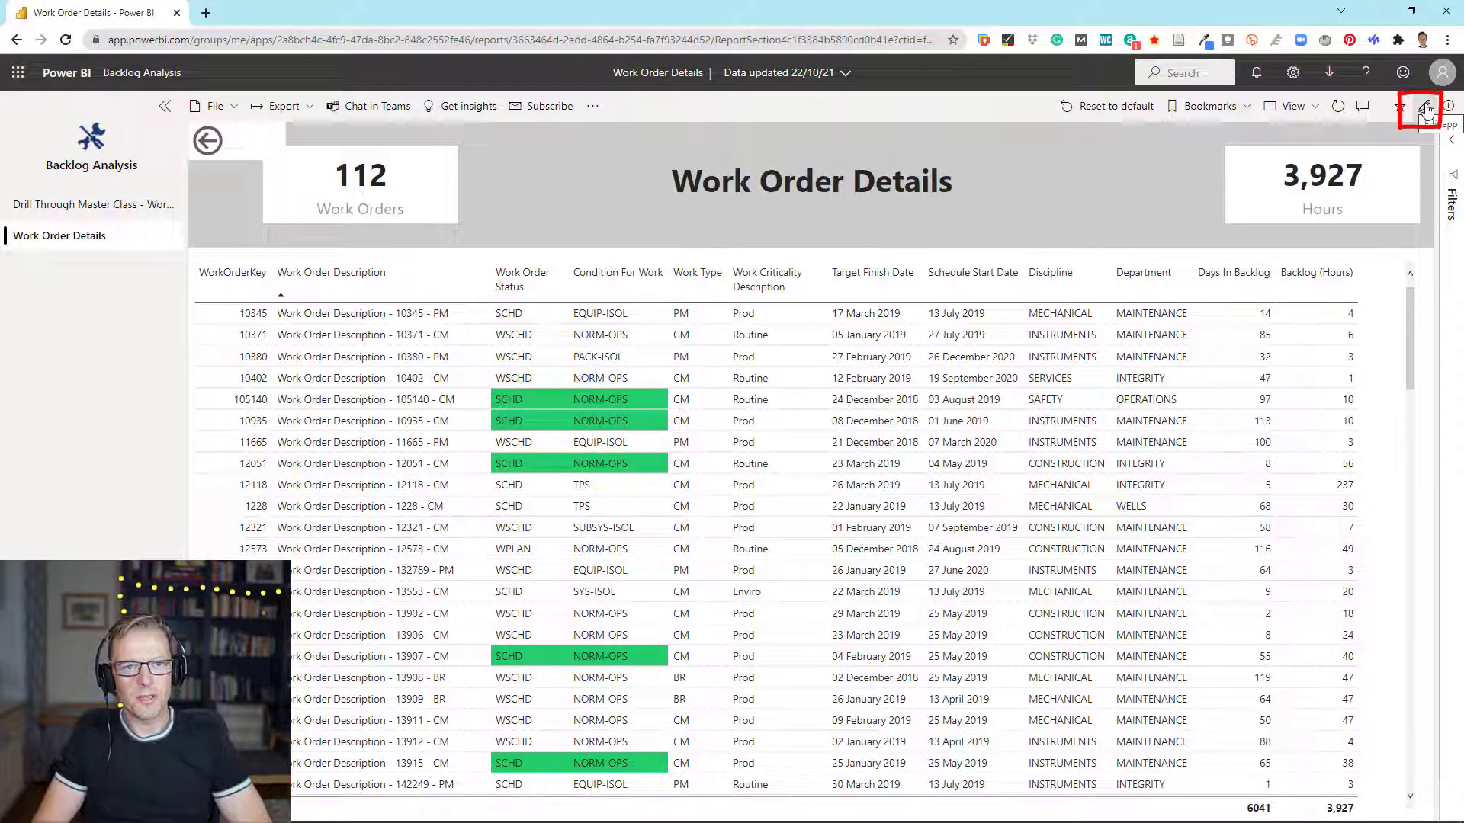
Edit the Backlog Analysis app in the Power BI service, publish its update, and open the updated app.
left_click(1424, 107)
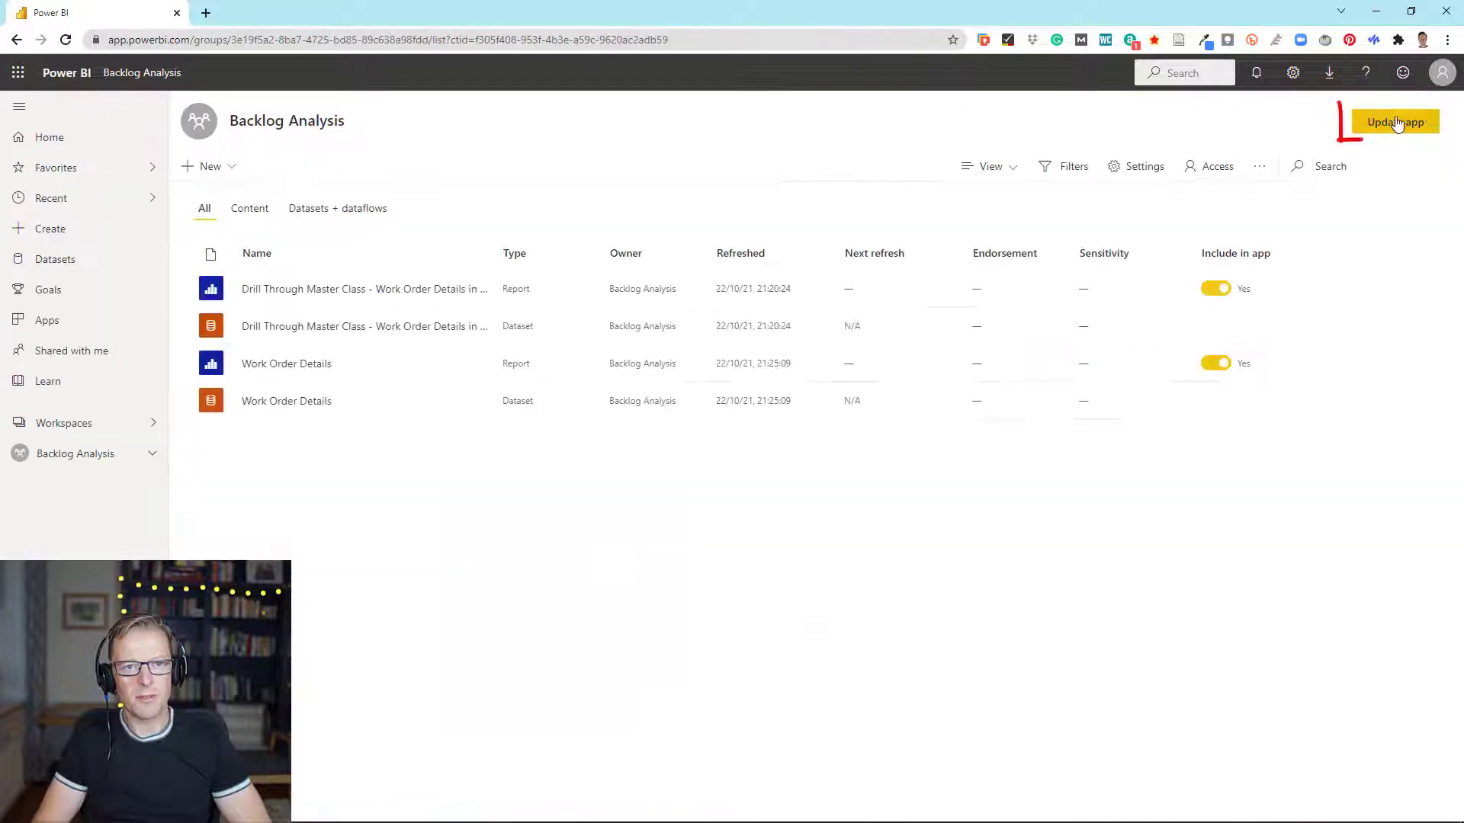
left_click(1386, 124)
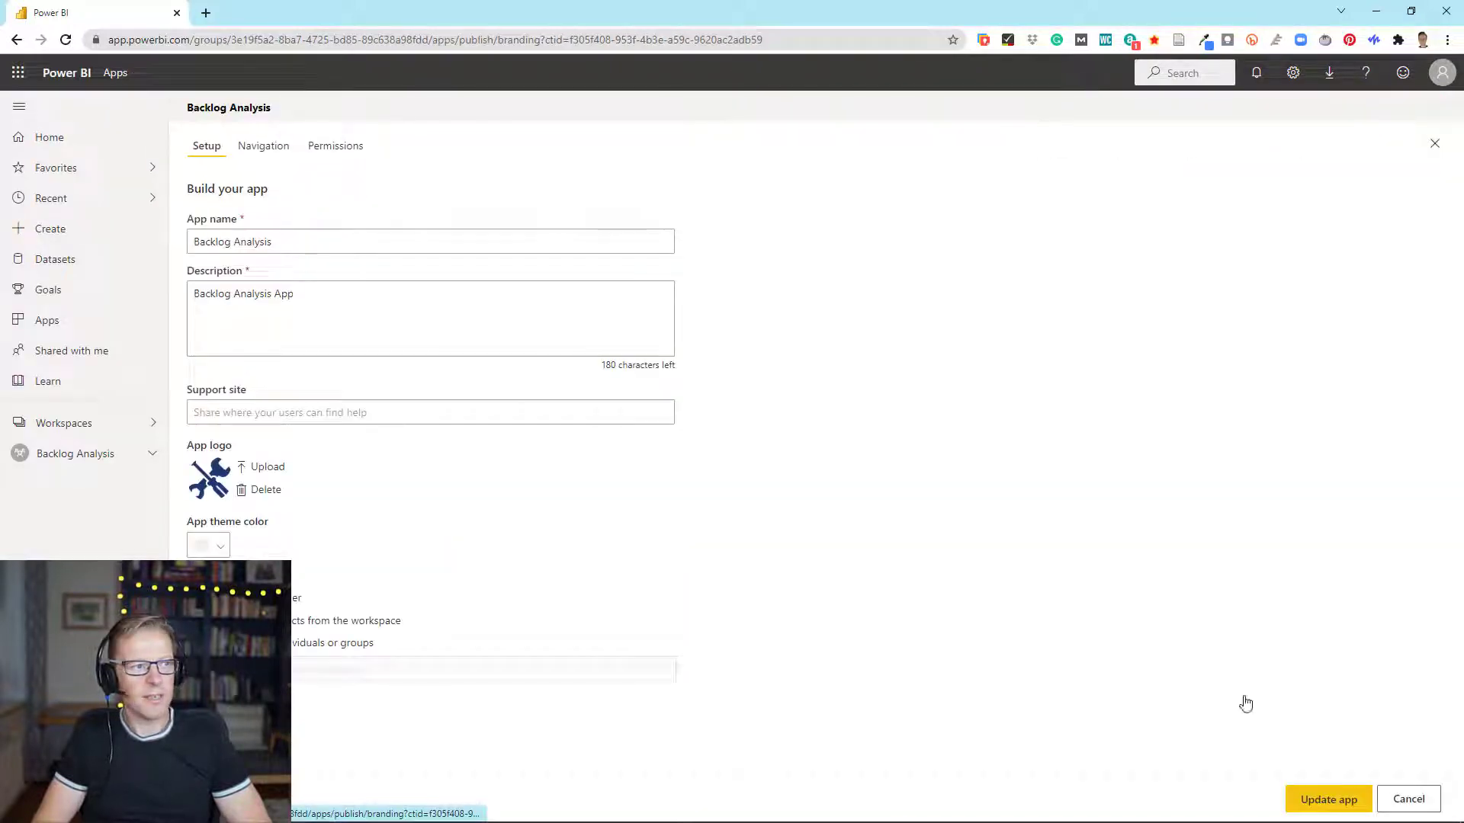
left_click(1322, 802)
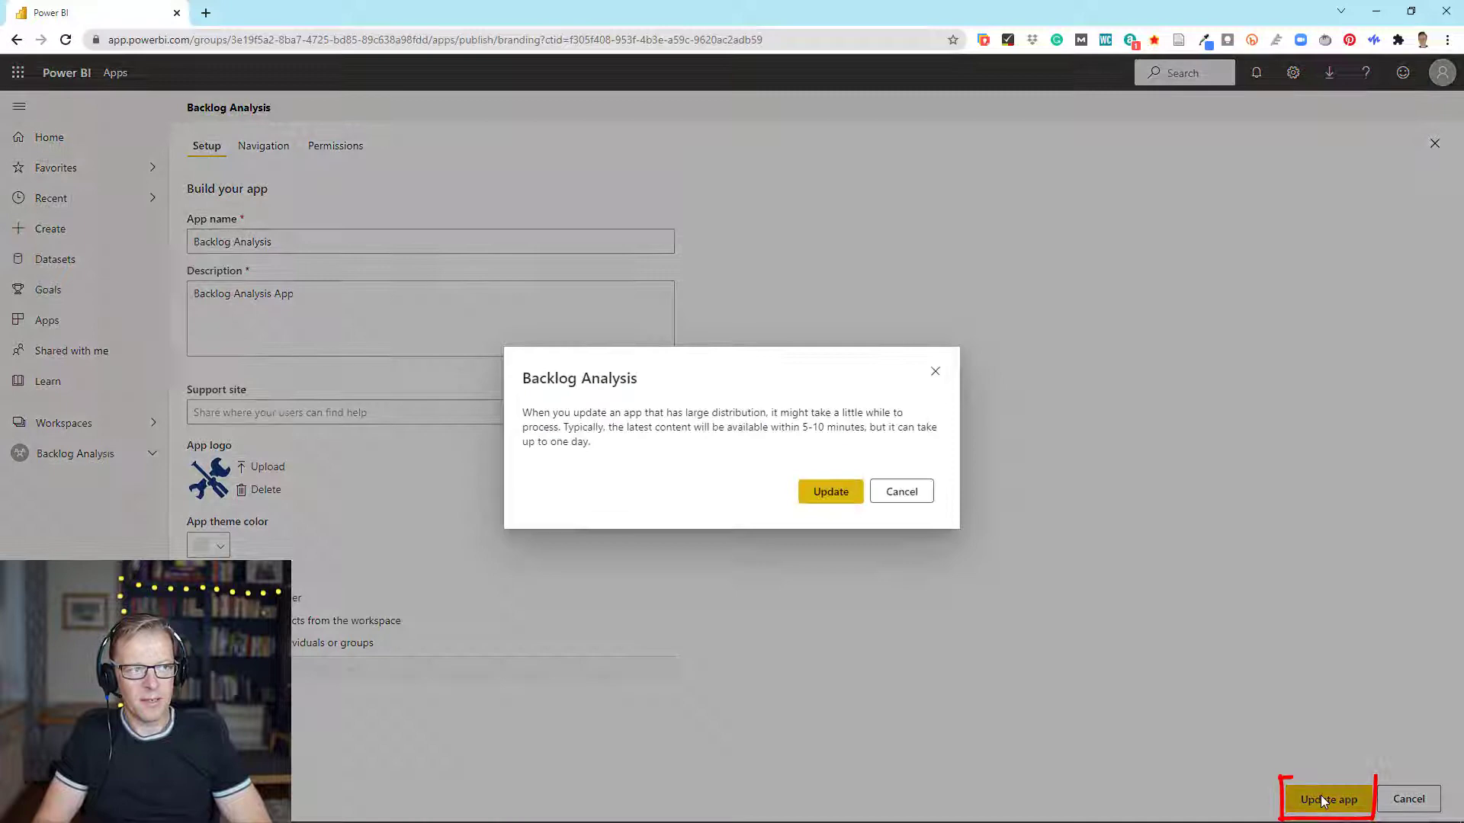
left_click(836, 503)
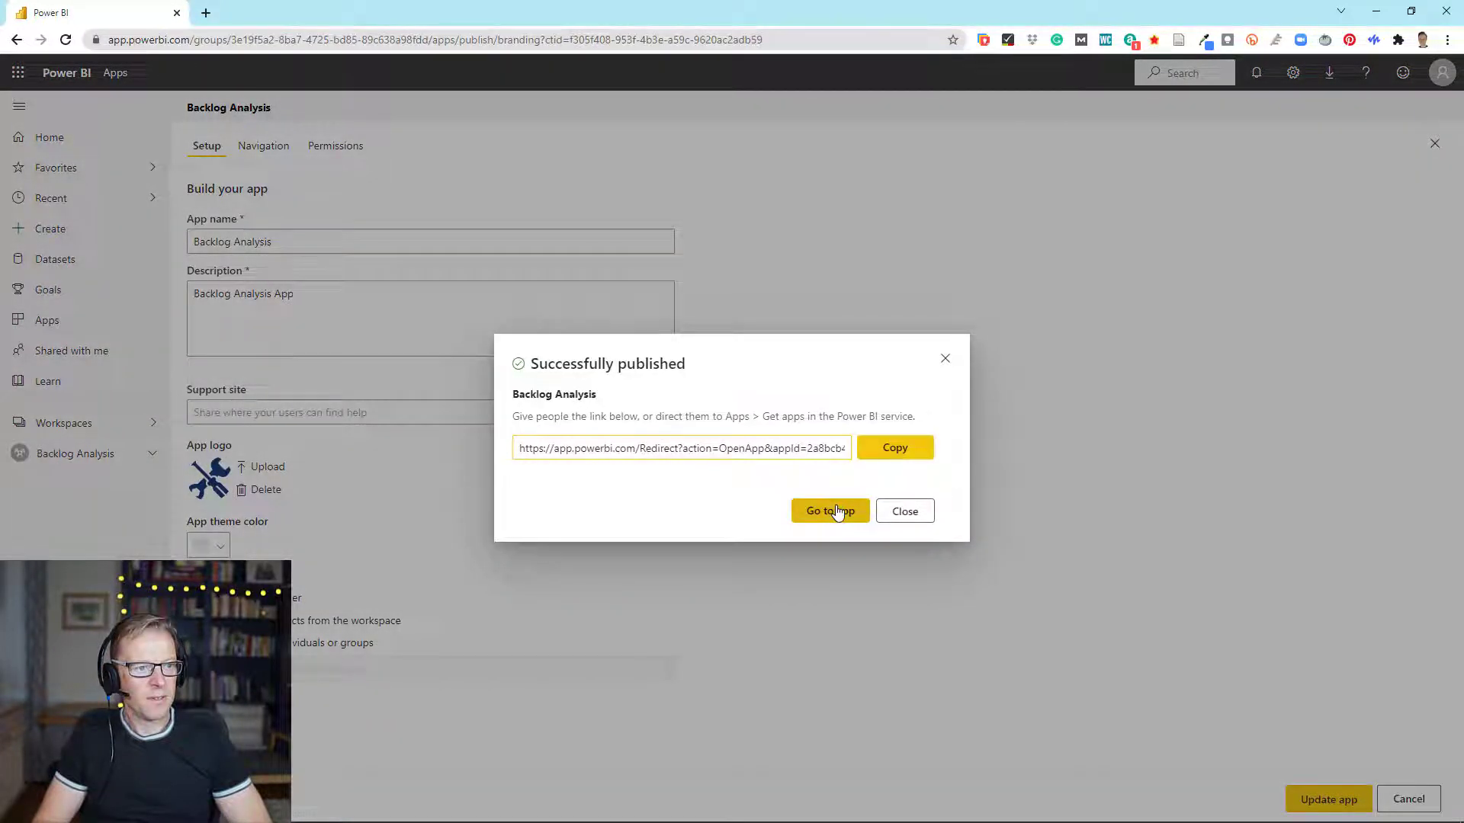
left_click(830, 511)
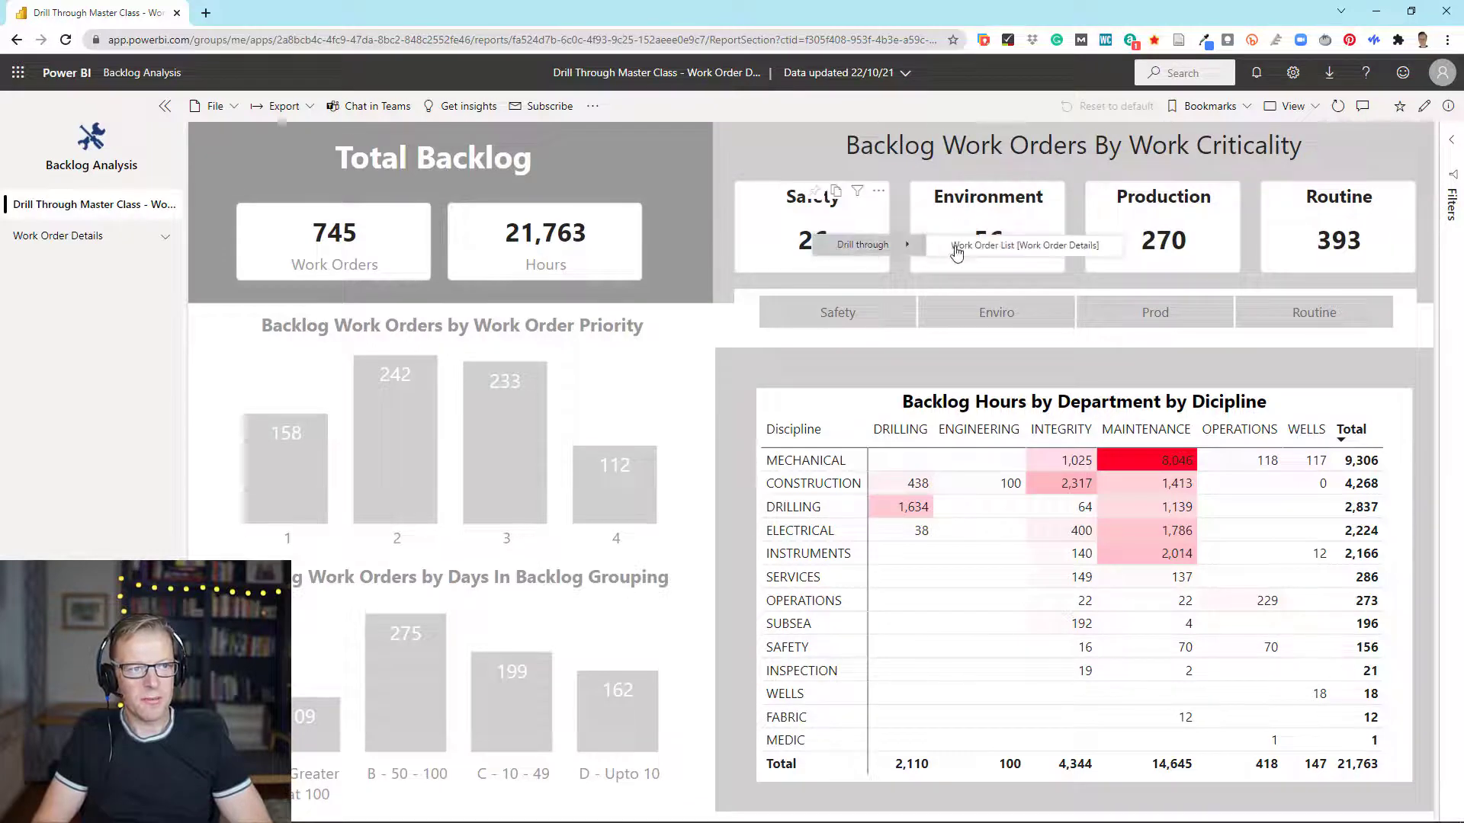
Drill through from the Safety card to Work Order List [Work Order Details], and inspect the Safety and Production cards on the backlog page.
left_click(980, 250)
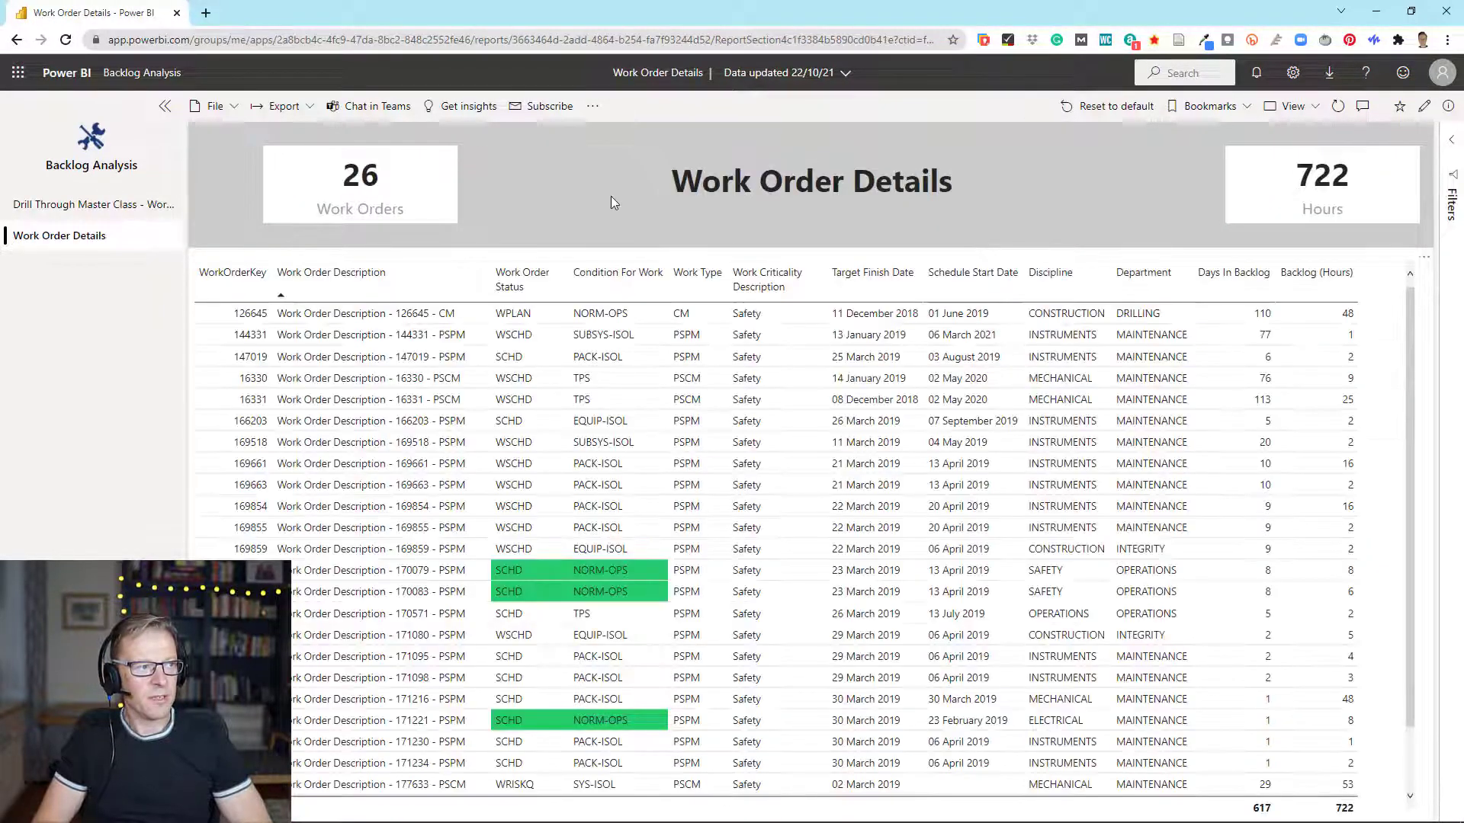
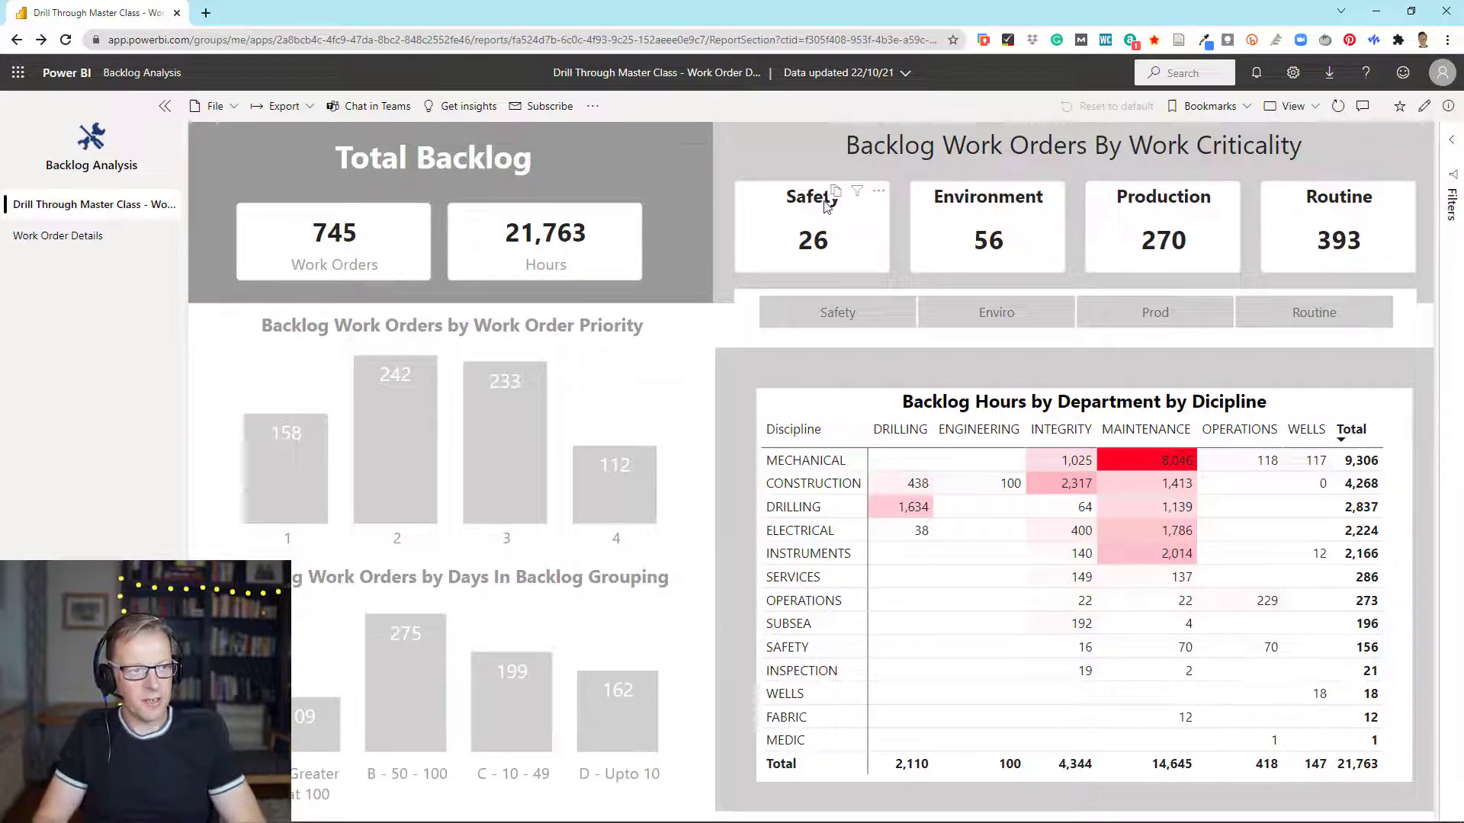
mouse_move(862, 197)
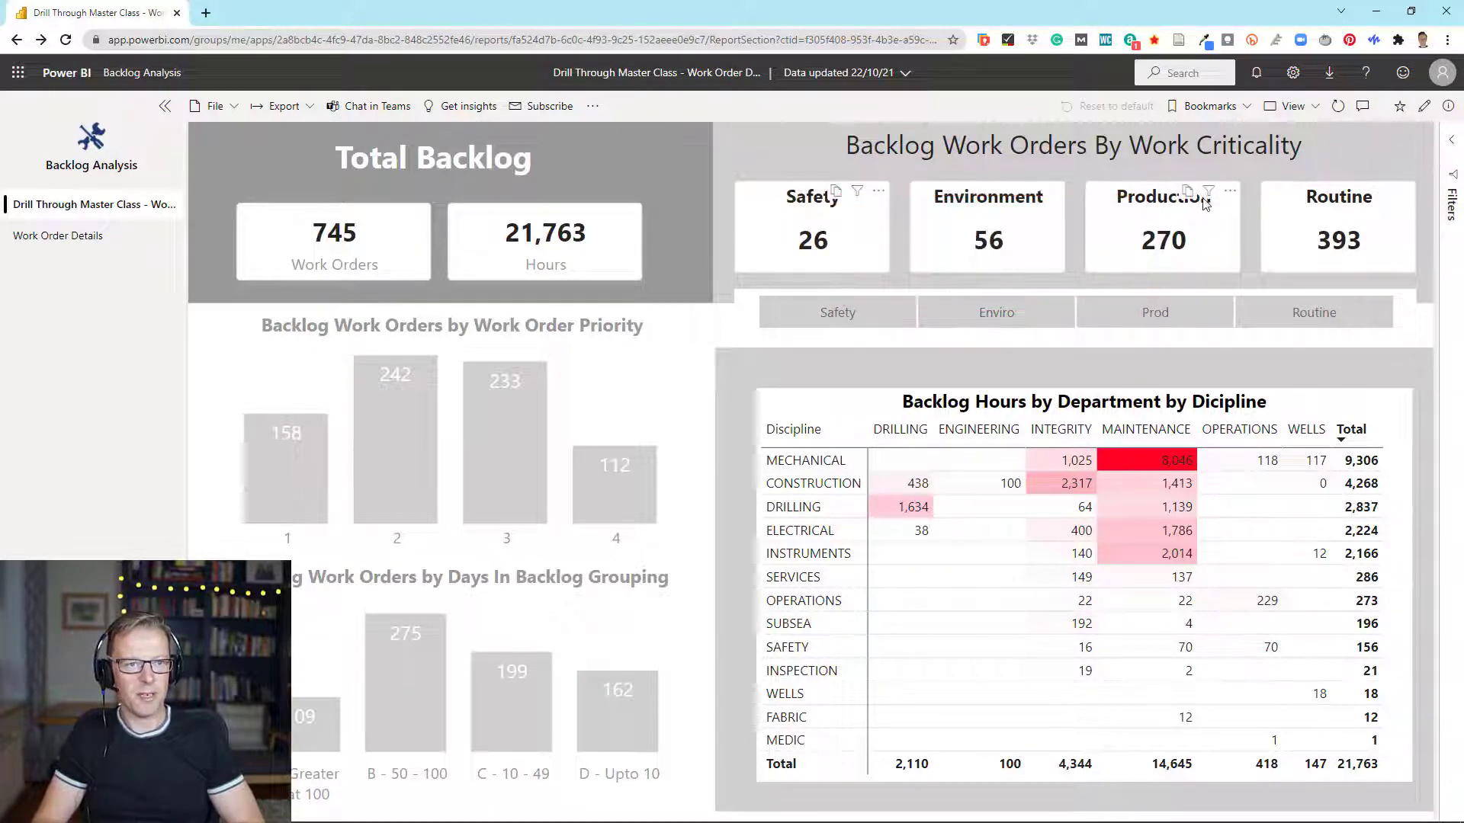
mouse_move(1209, 197)
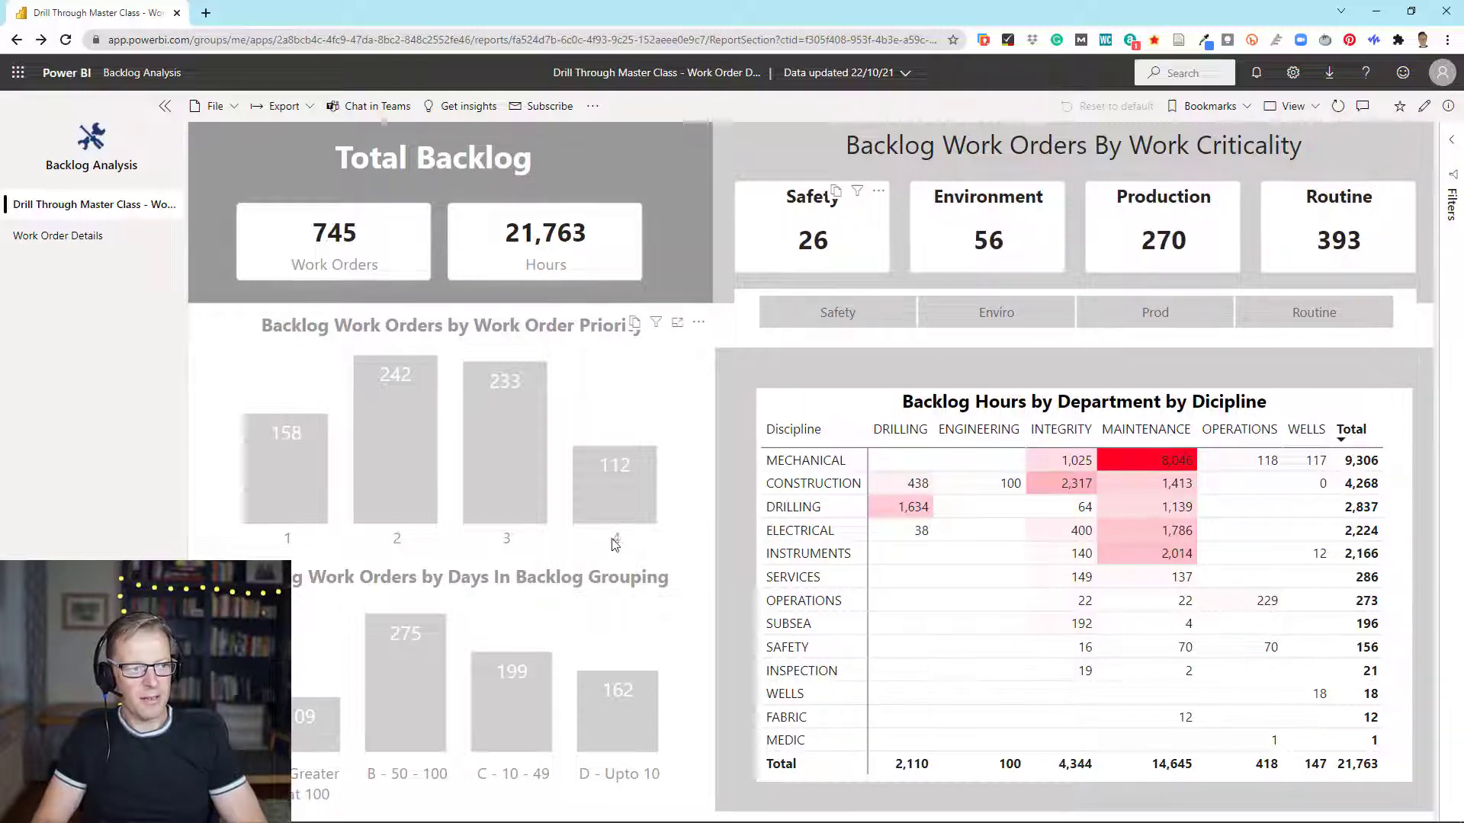
Test the drill through from the priority 4 bar to Work Order List [Work Order Details] and return to the backlog report.
right_click(622, 483)
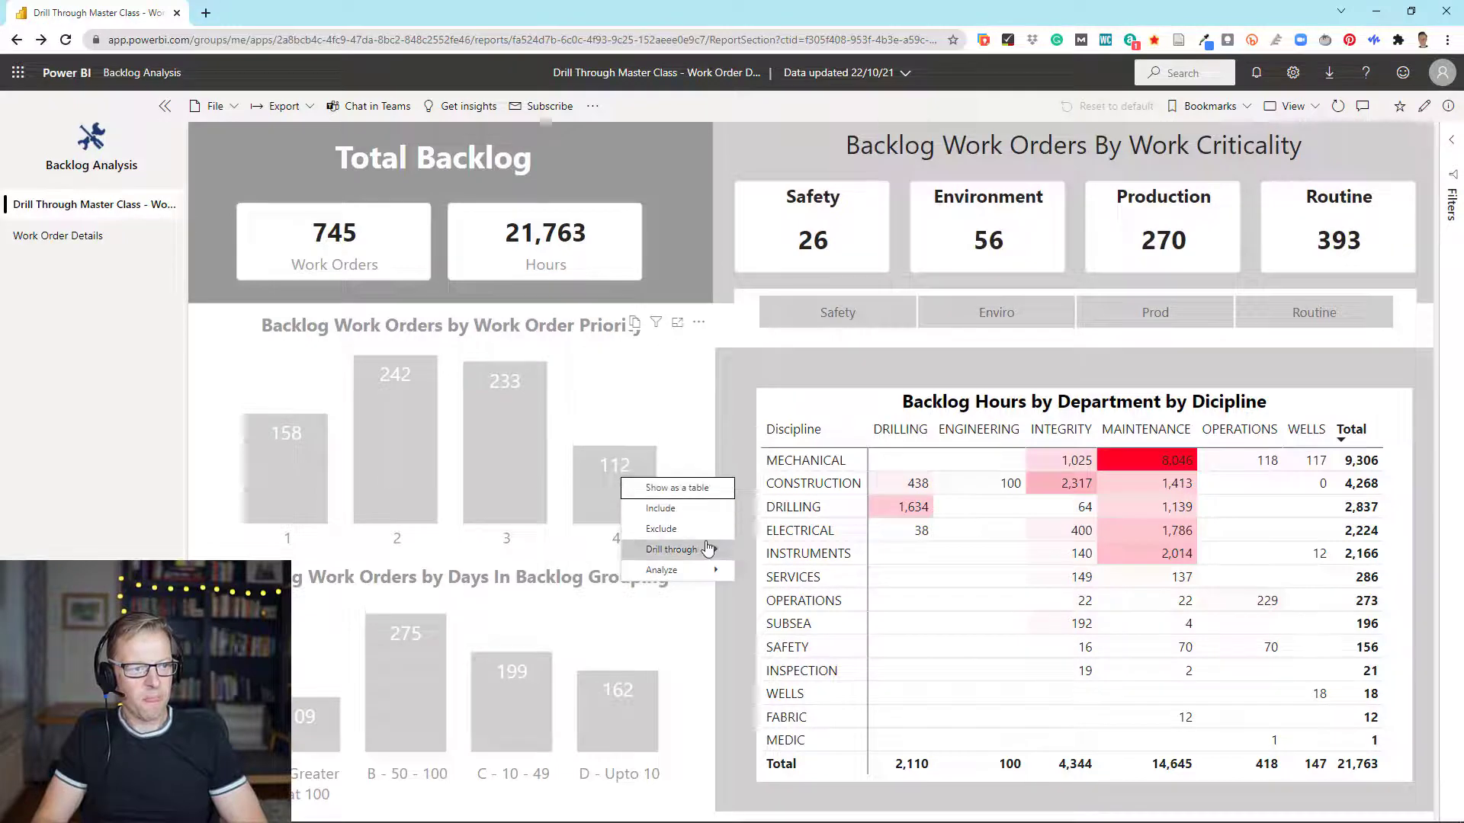
mouse_move(686, 550)
left_click(766, 550)
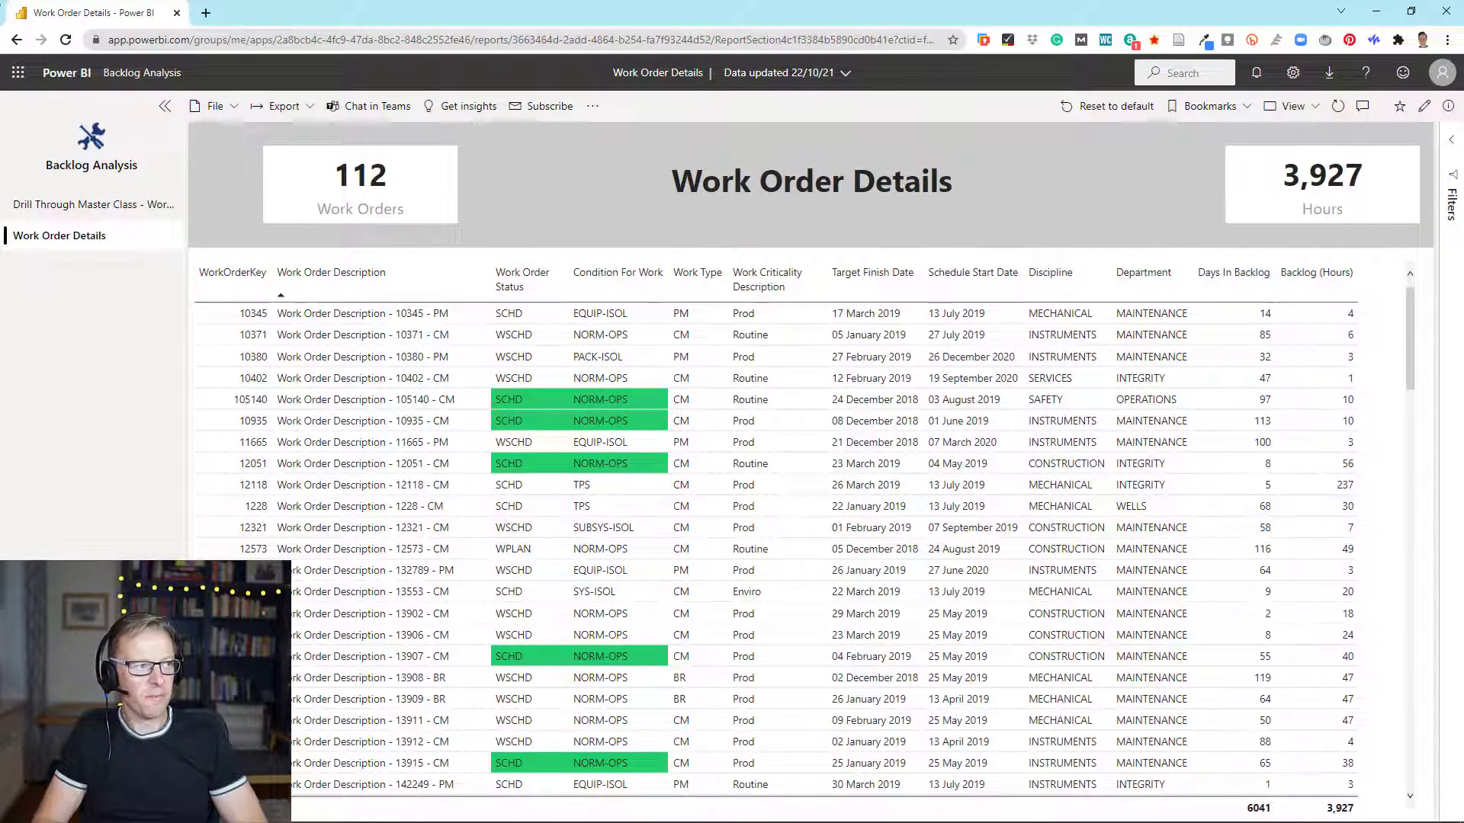
left_click(18, 41)
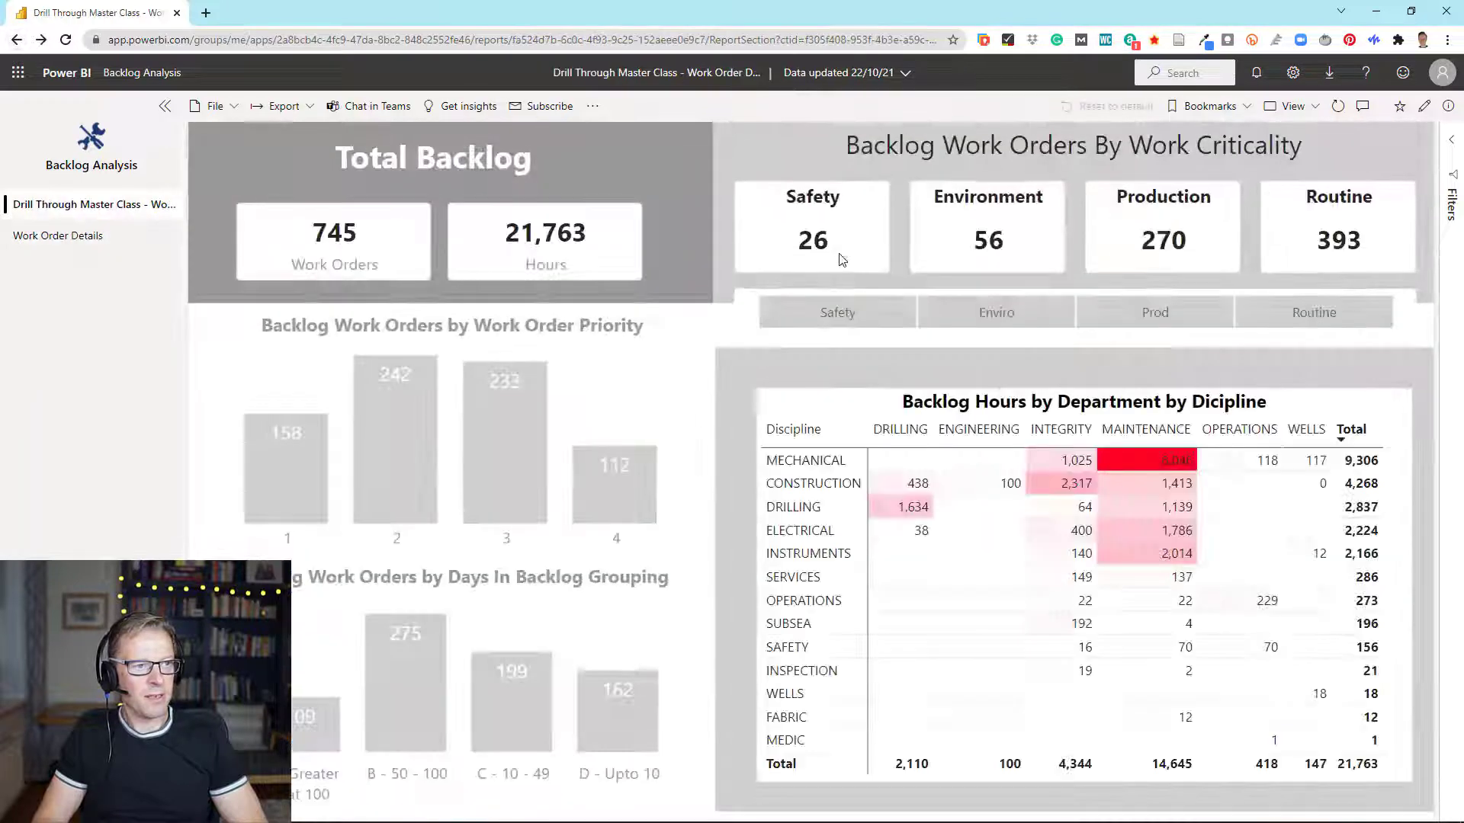
Test the drill through from the Safety card to Work Order List [Work Order Details] and return to the backlog report.
right_click(813, 245)
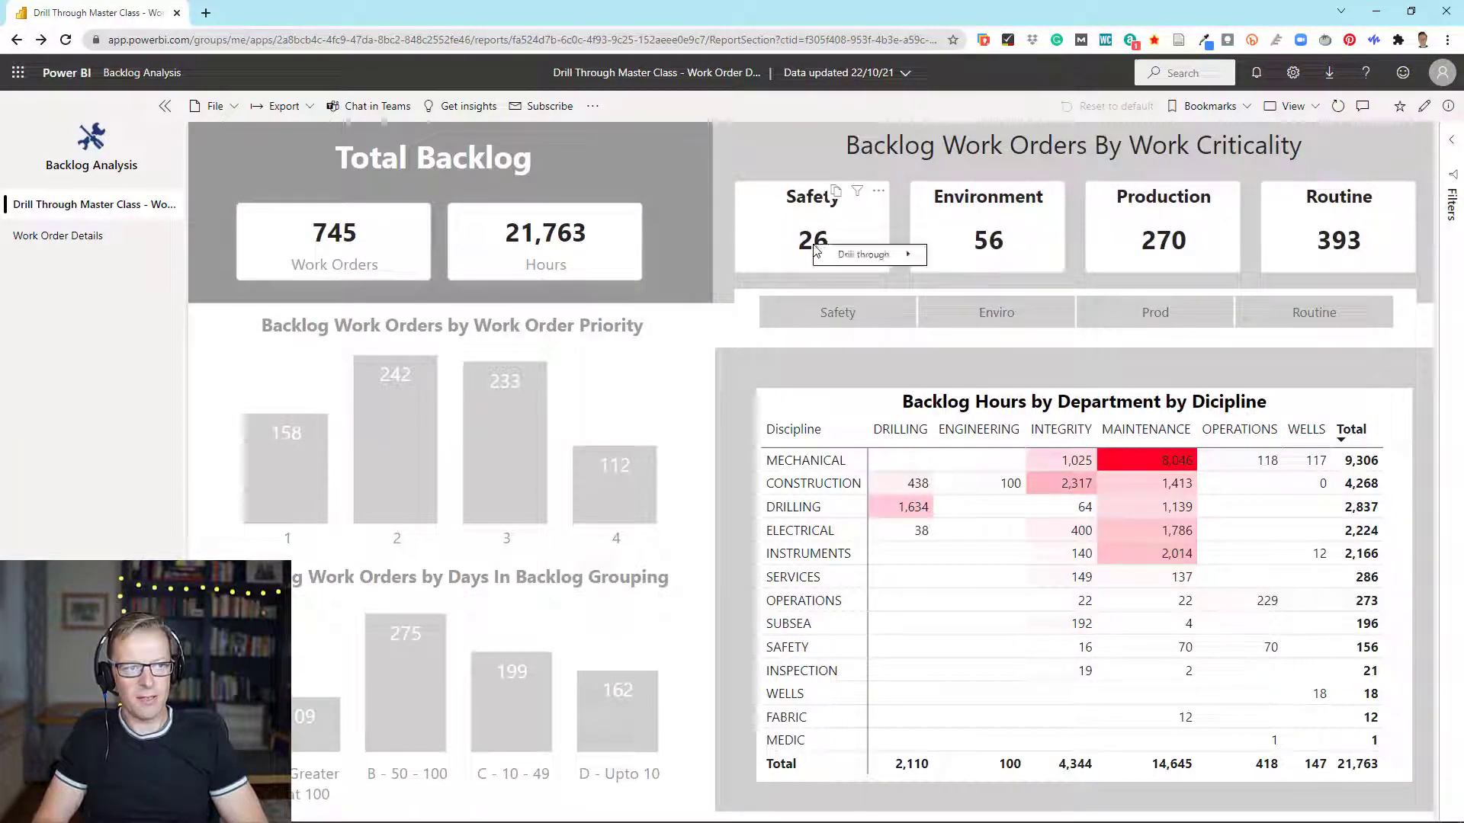
mouse_move(858, 259)
left_click(1007, 259)
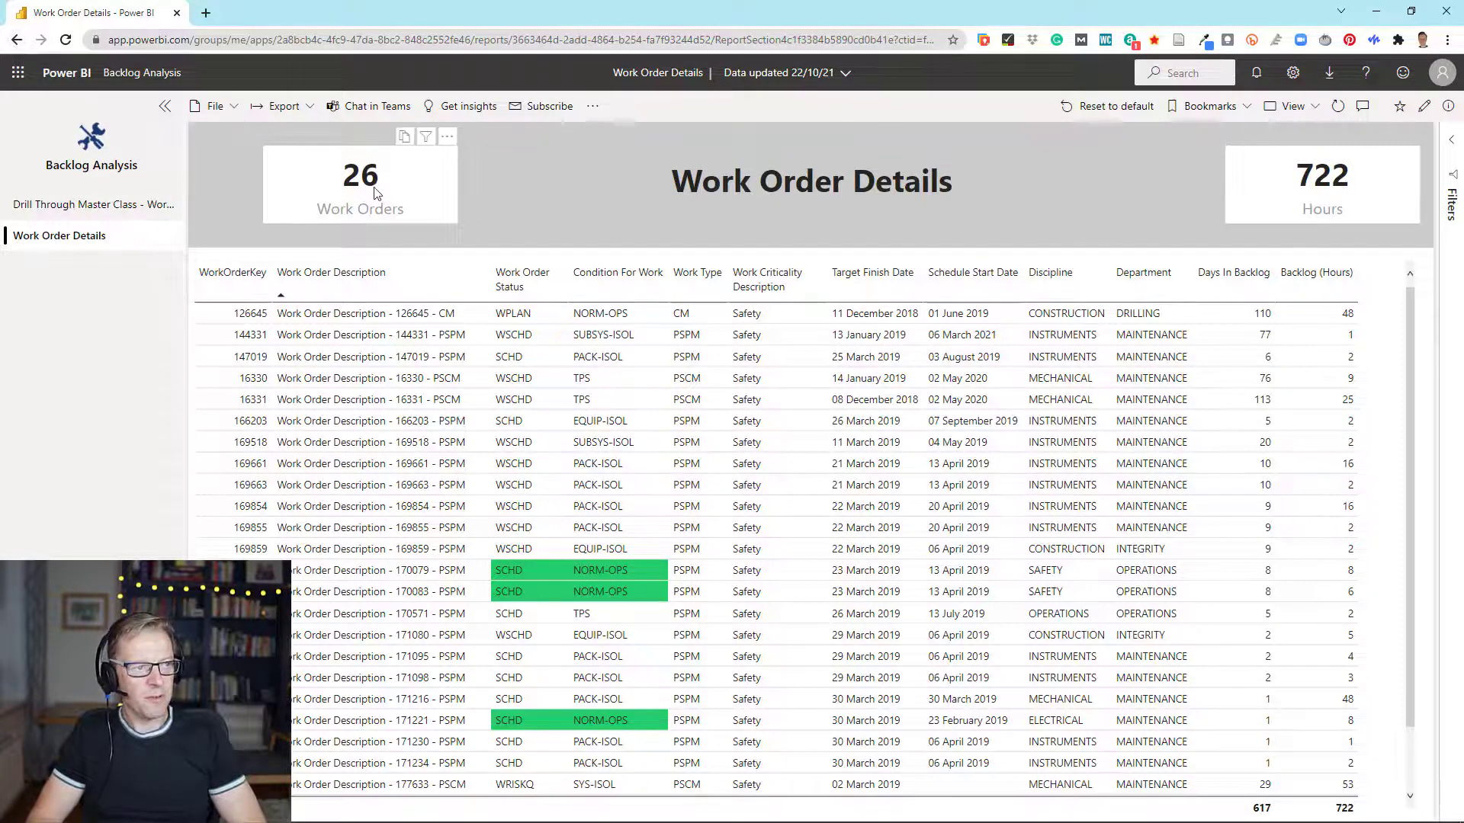
left_click(16, 39)
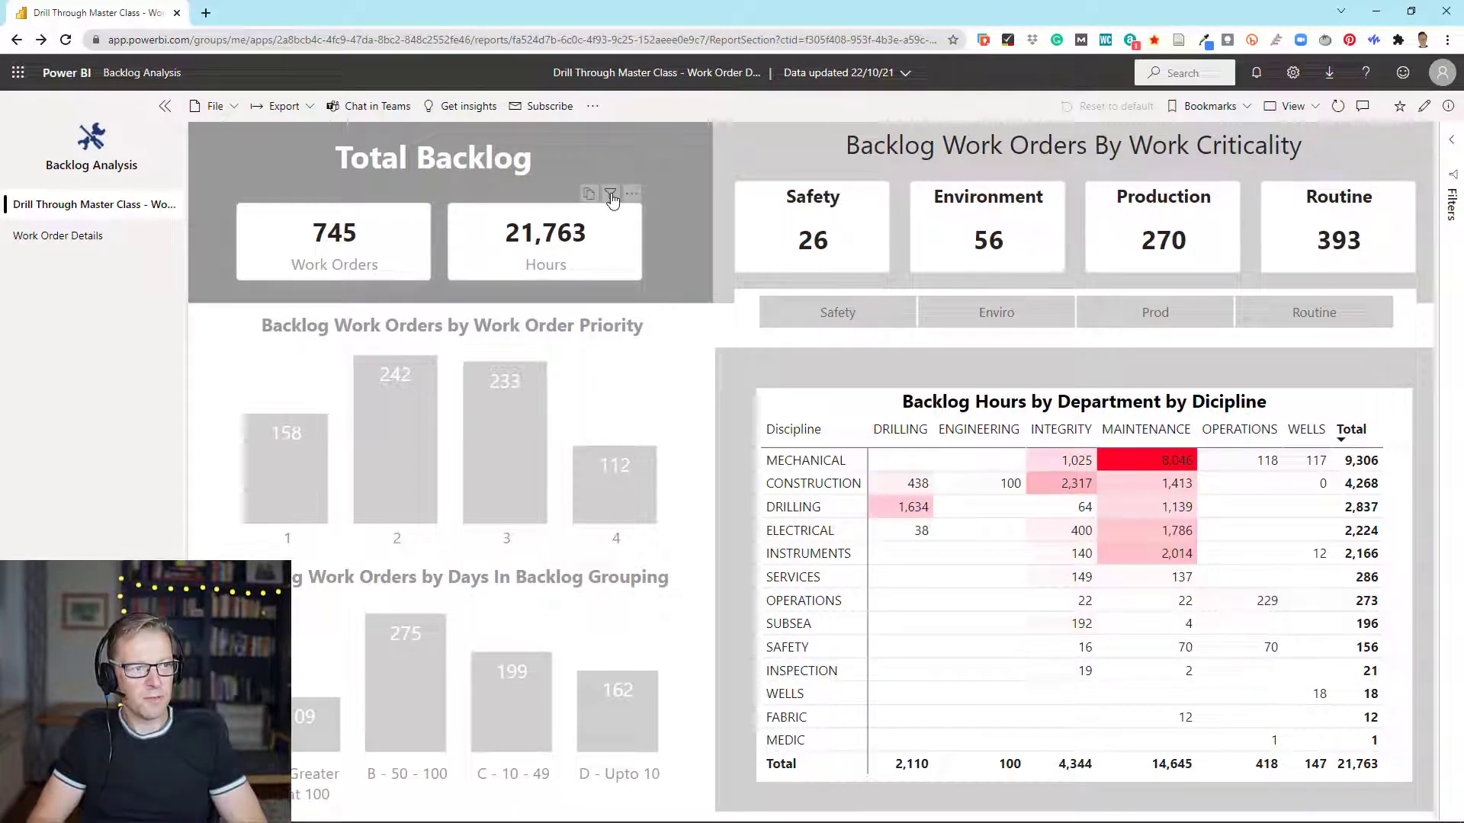
Drill through from the Total Backlog Work Orders card to Work Order List [Work Order Details].
mouse_move(613, 201)
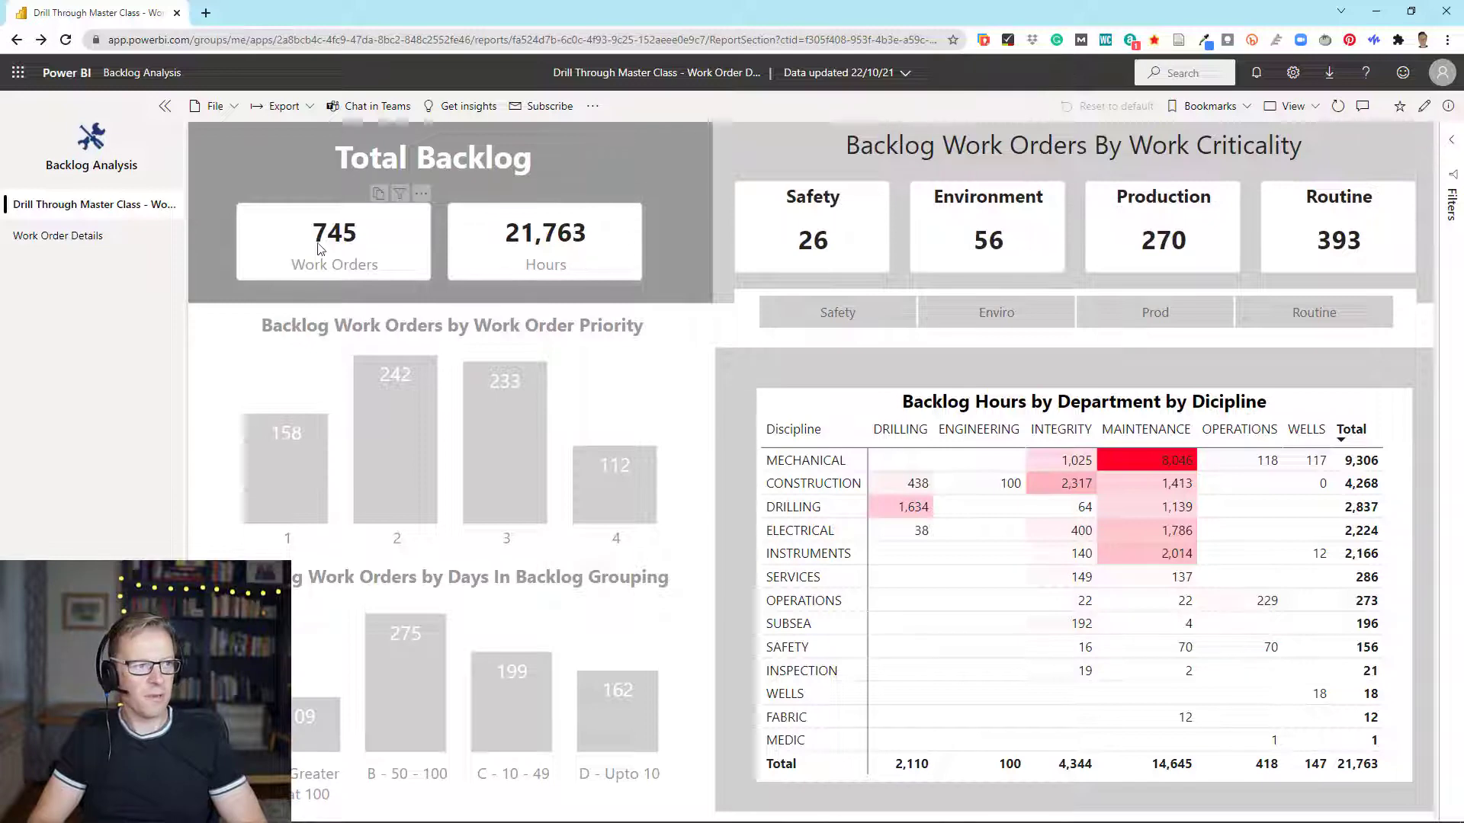
right_click(339, 233)
mouse_move(376, 243)
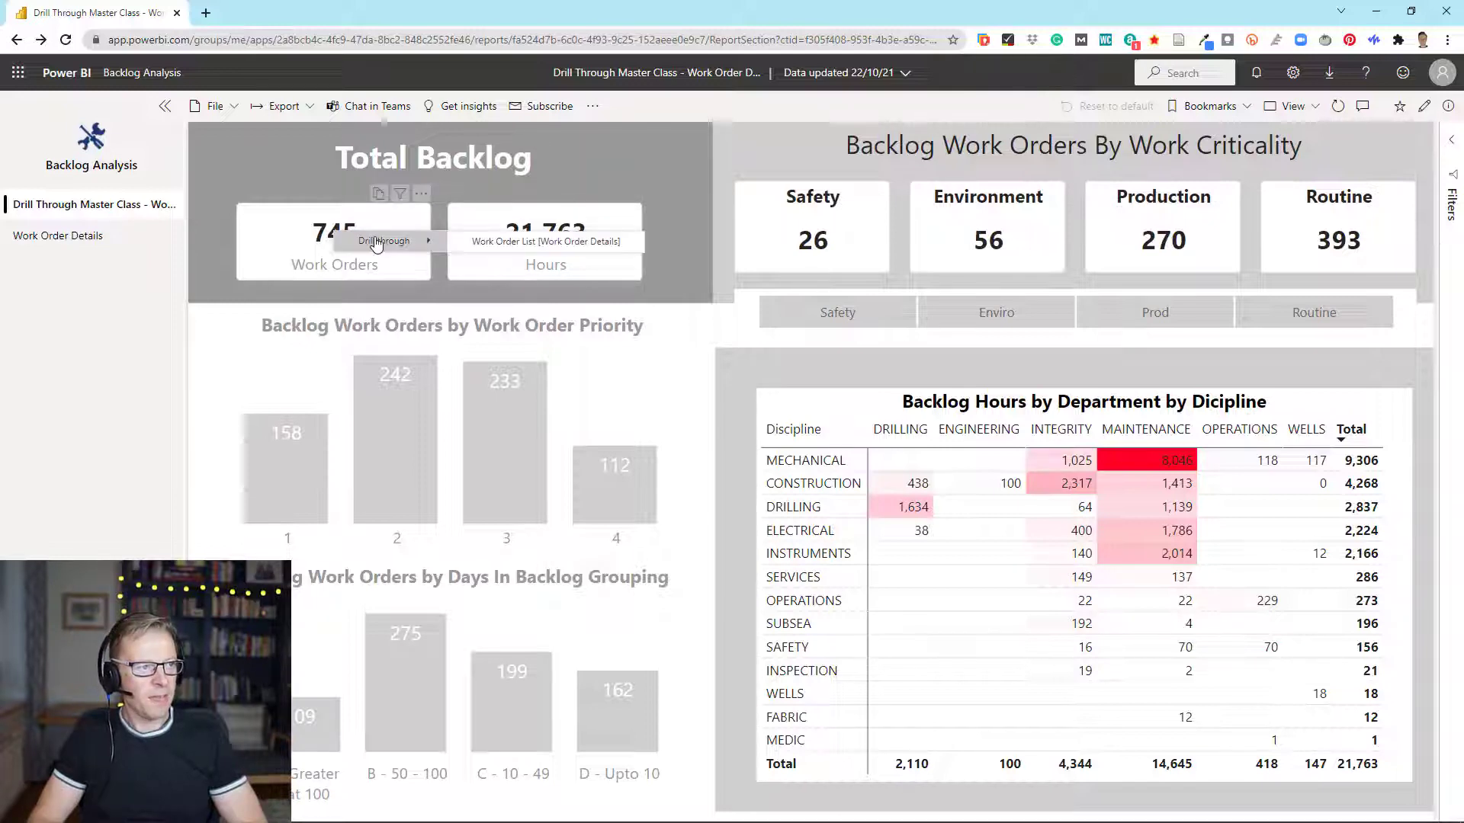
left_click(488, 241)
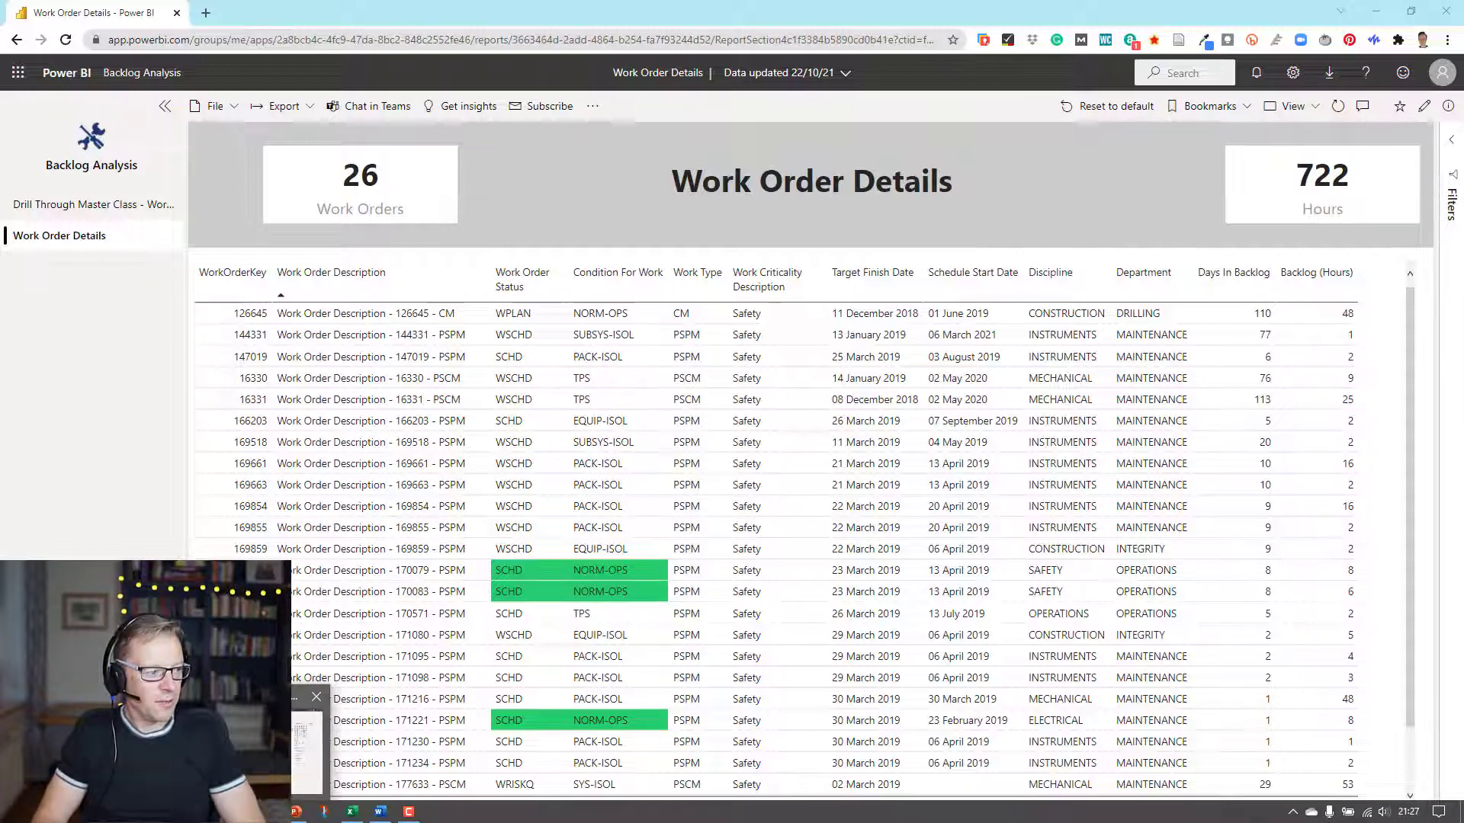
Switch to the backlog report in Power BI Desktop, clear the field search, and expand the WorkOrderData table with its field names shown wider.
left_click(251, 812)
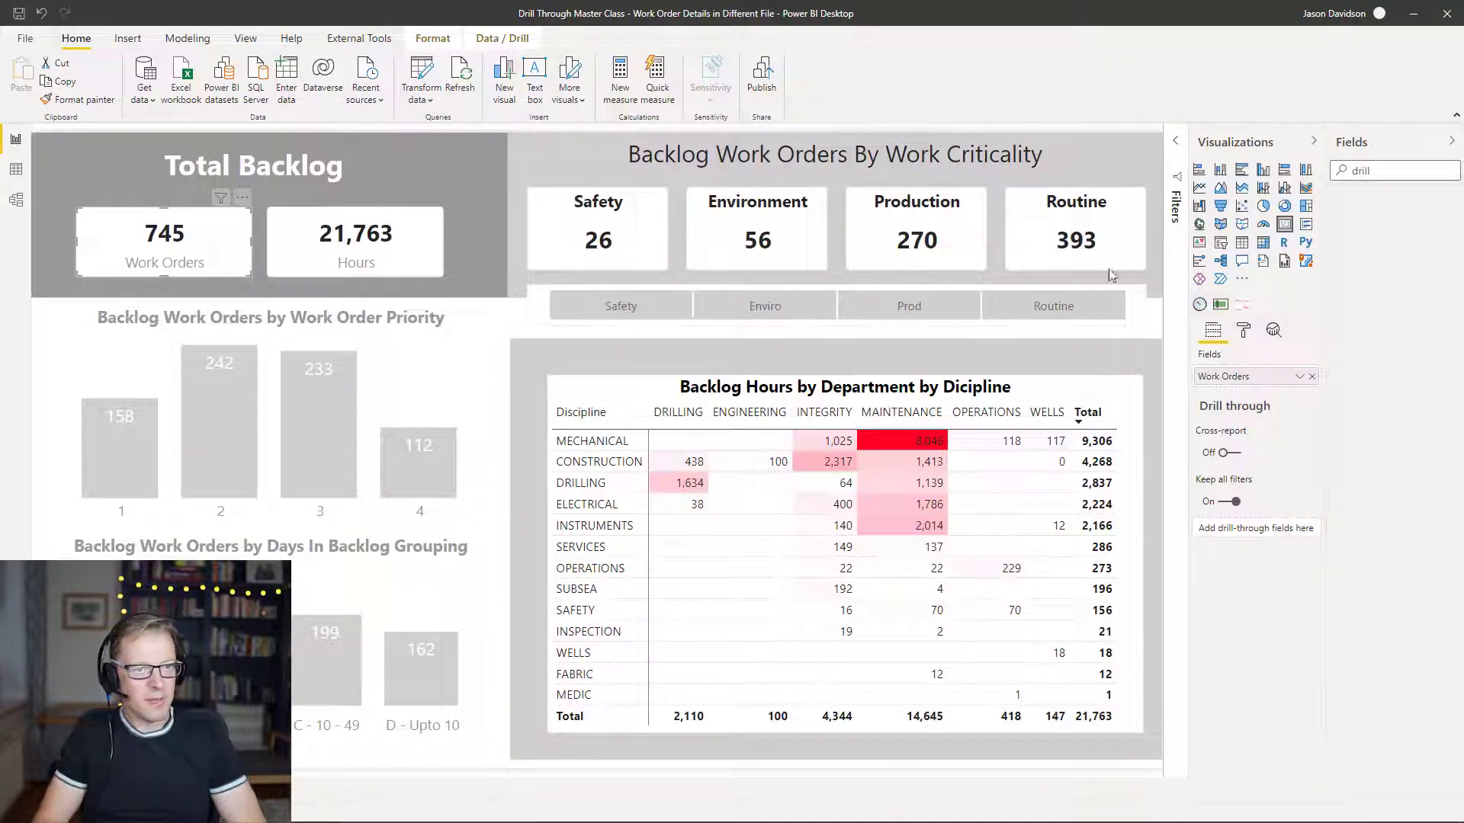
double_click(1361, 170)
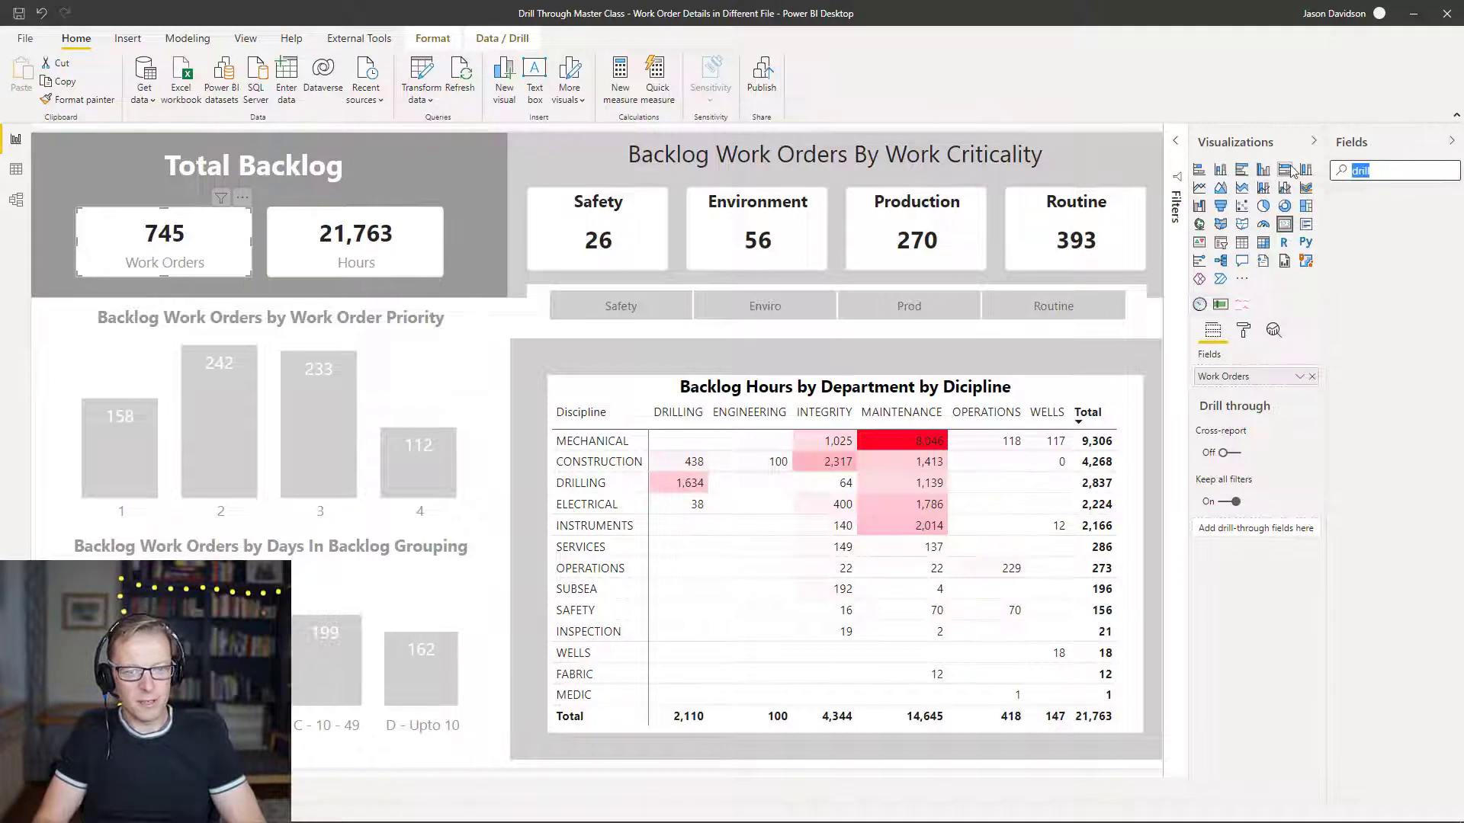
key("BackSpace")
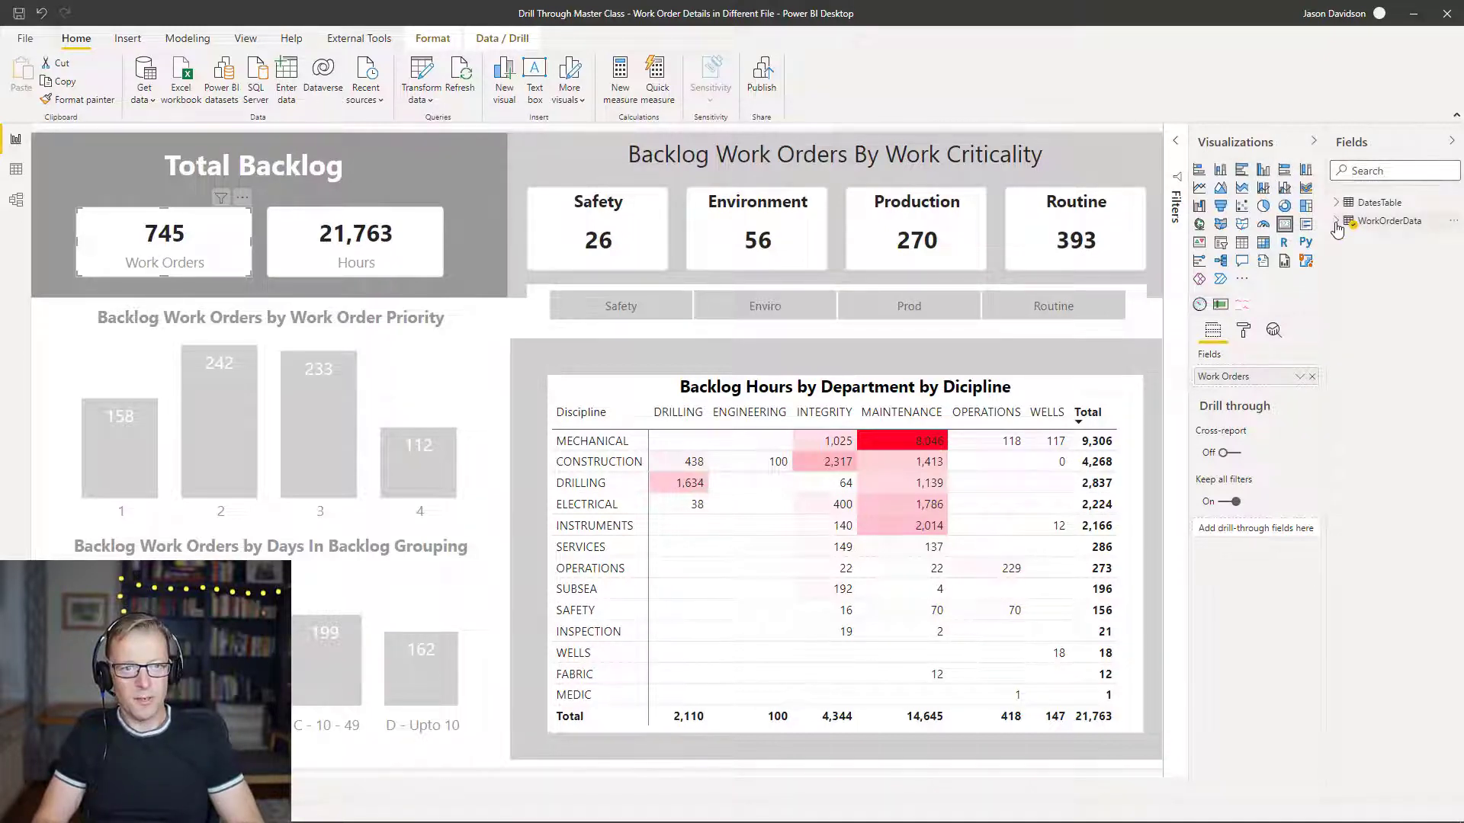
left_click(1336, 222)
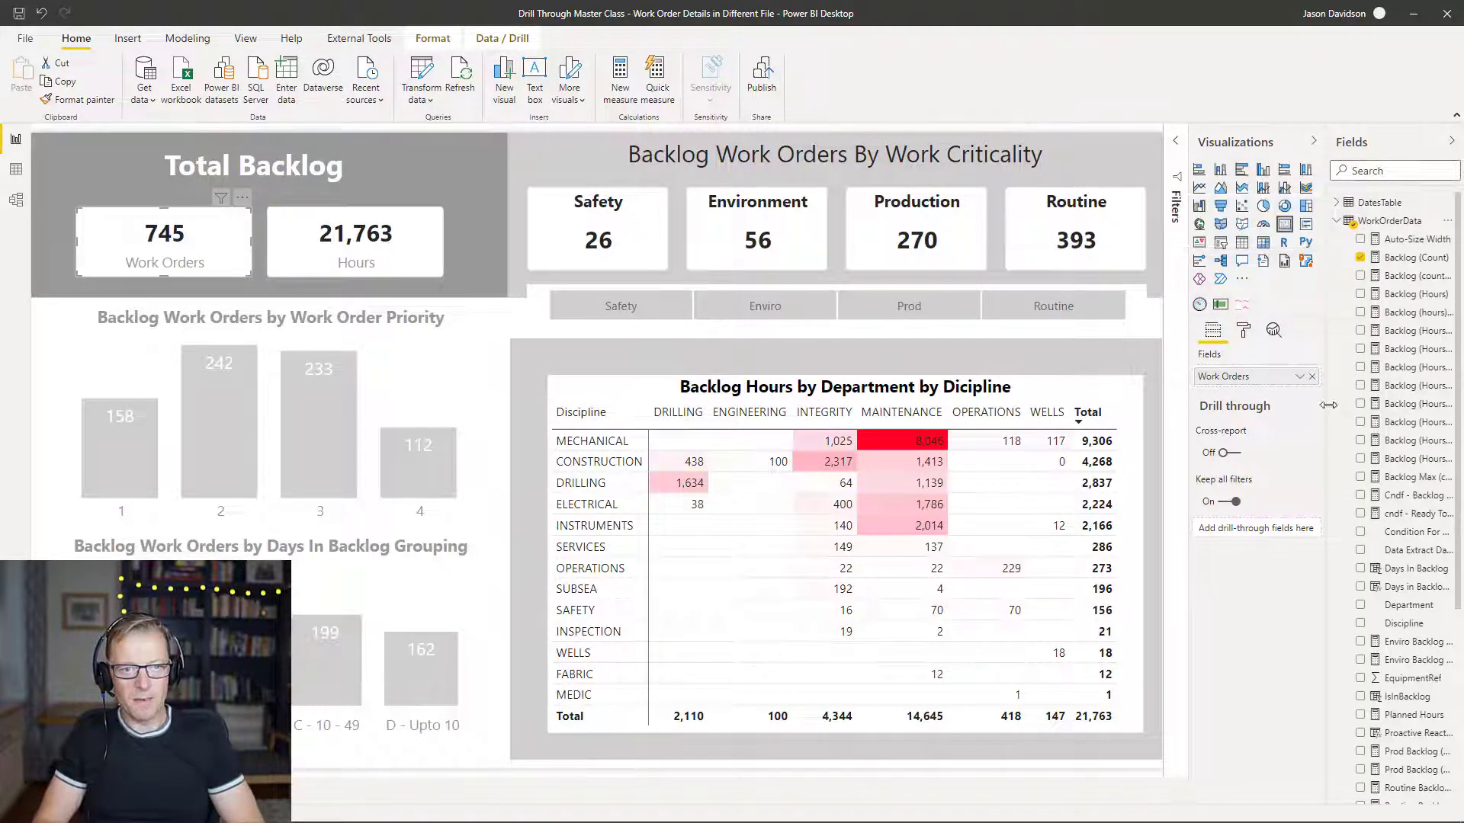
left_click_drag(1329, 404, 1250, 404)
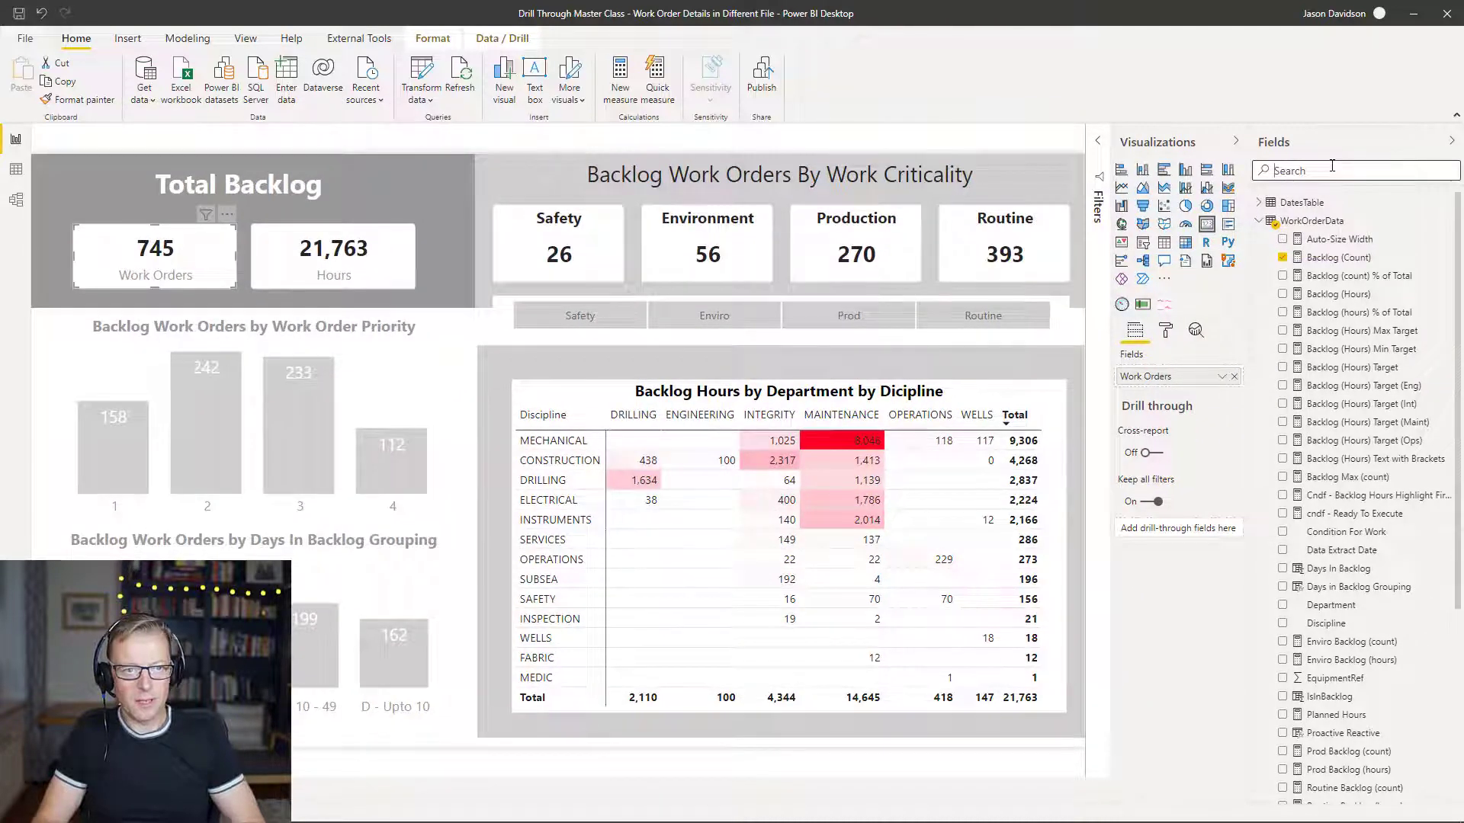
Search the report's fields for site and clear the search.
left_click(1332, 170)
type("site")
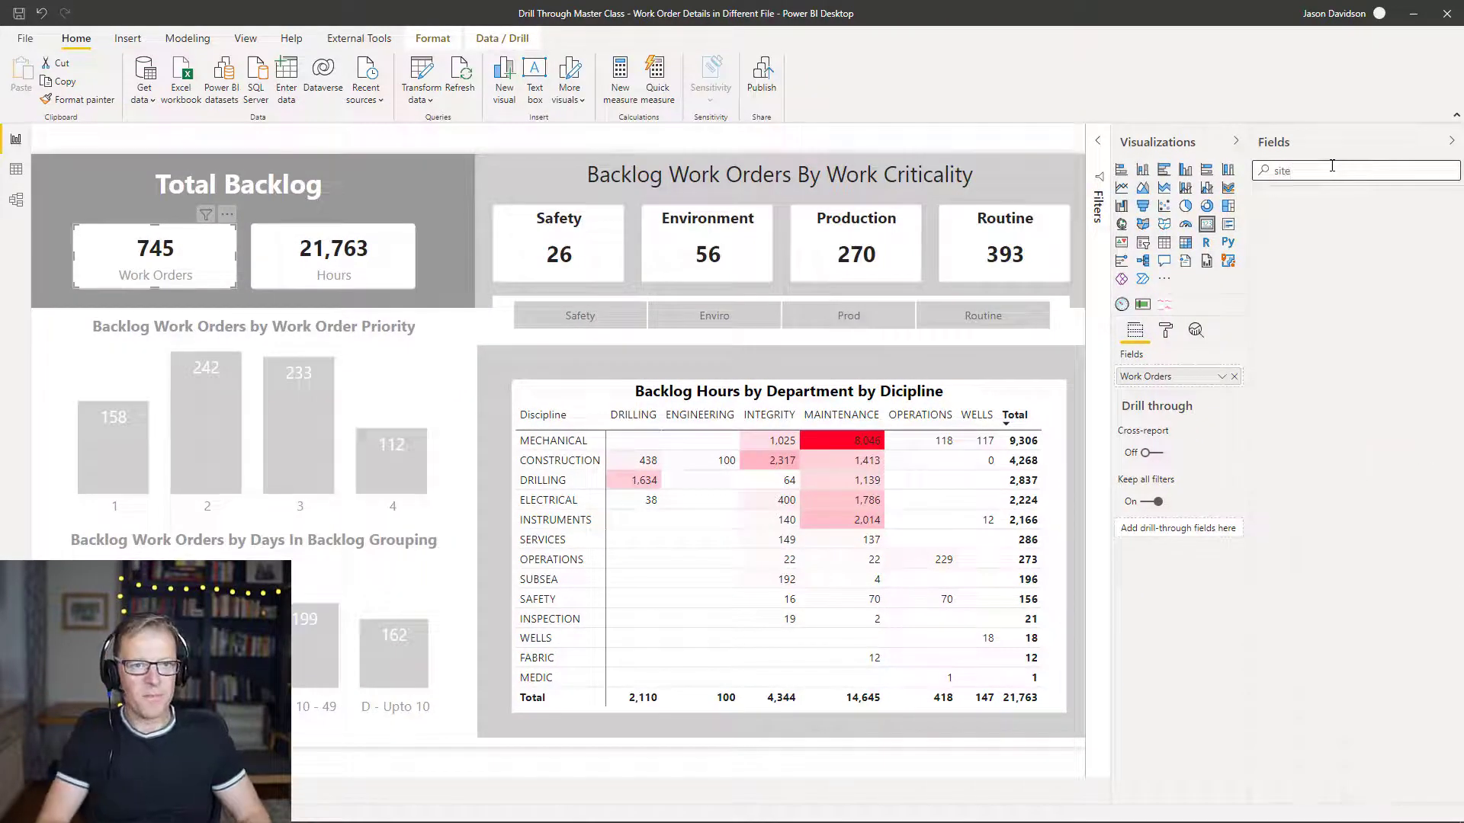
key("BackSpace")
key("BackSpace")
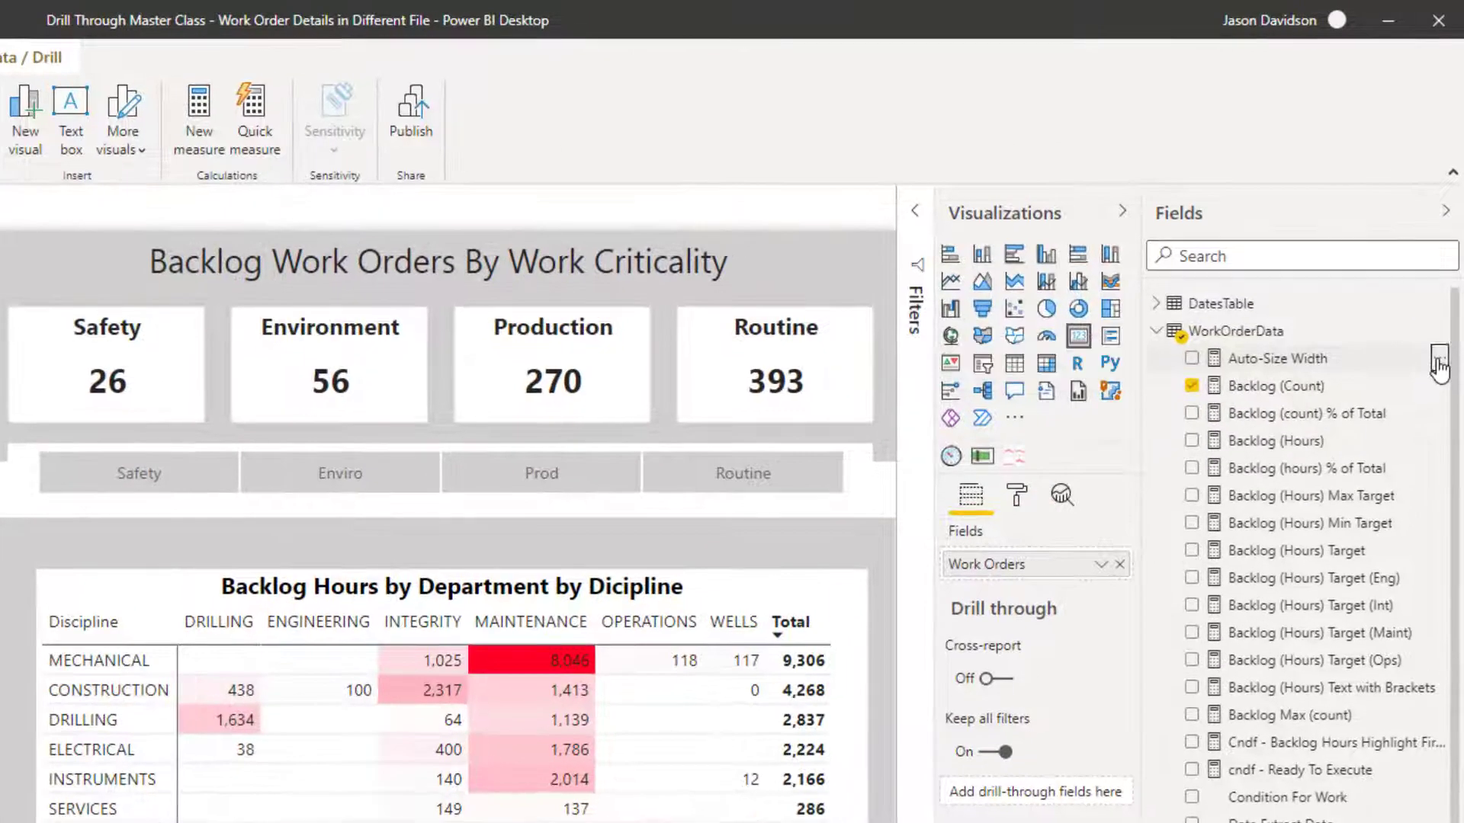
Create a calculated column in the WorkOrderData table with the formula Site = "Alpha".
left_click(1437, 338)
key("Escape")
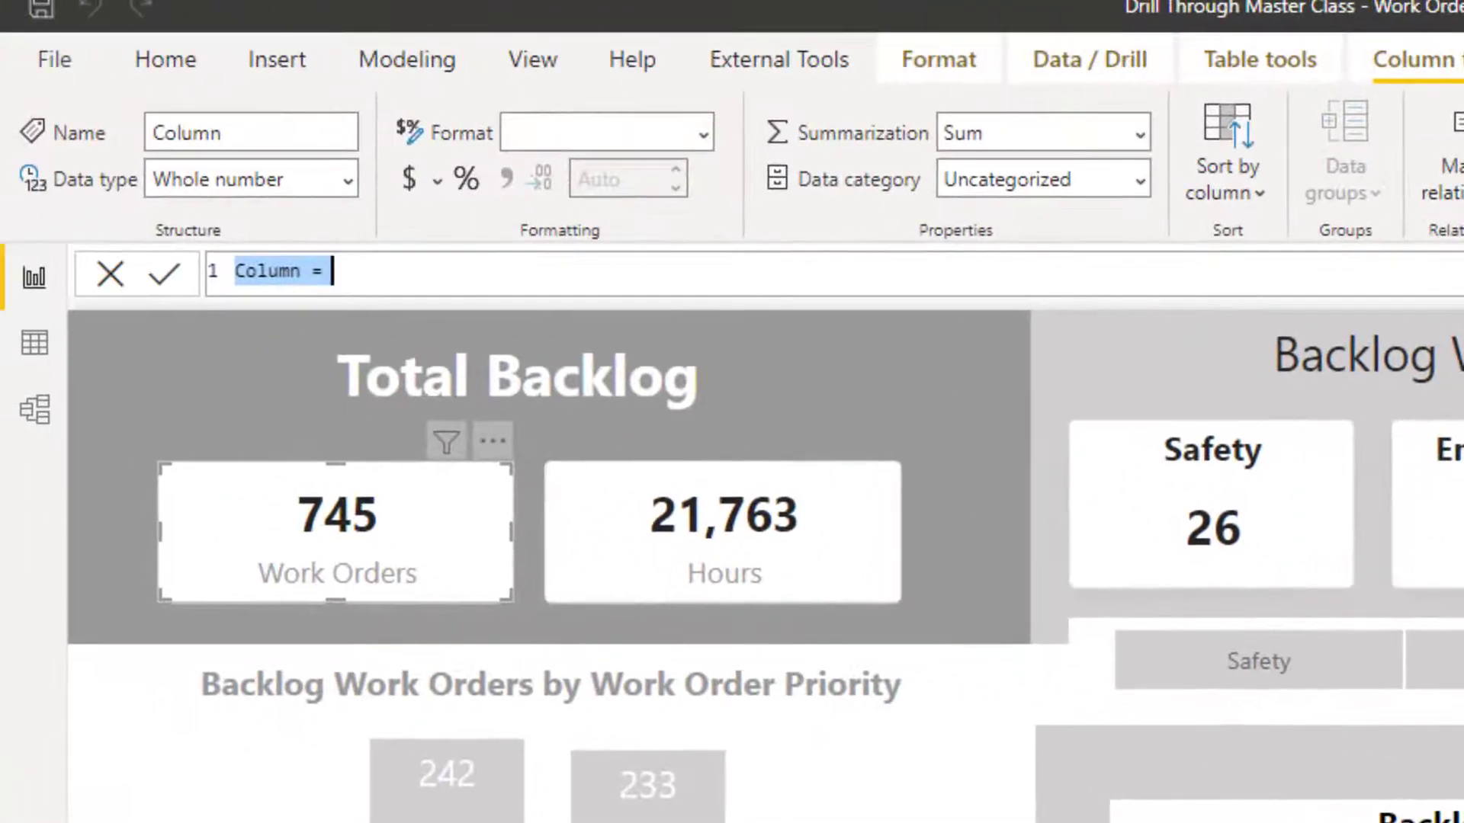
type("Site")
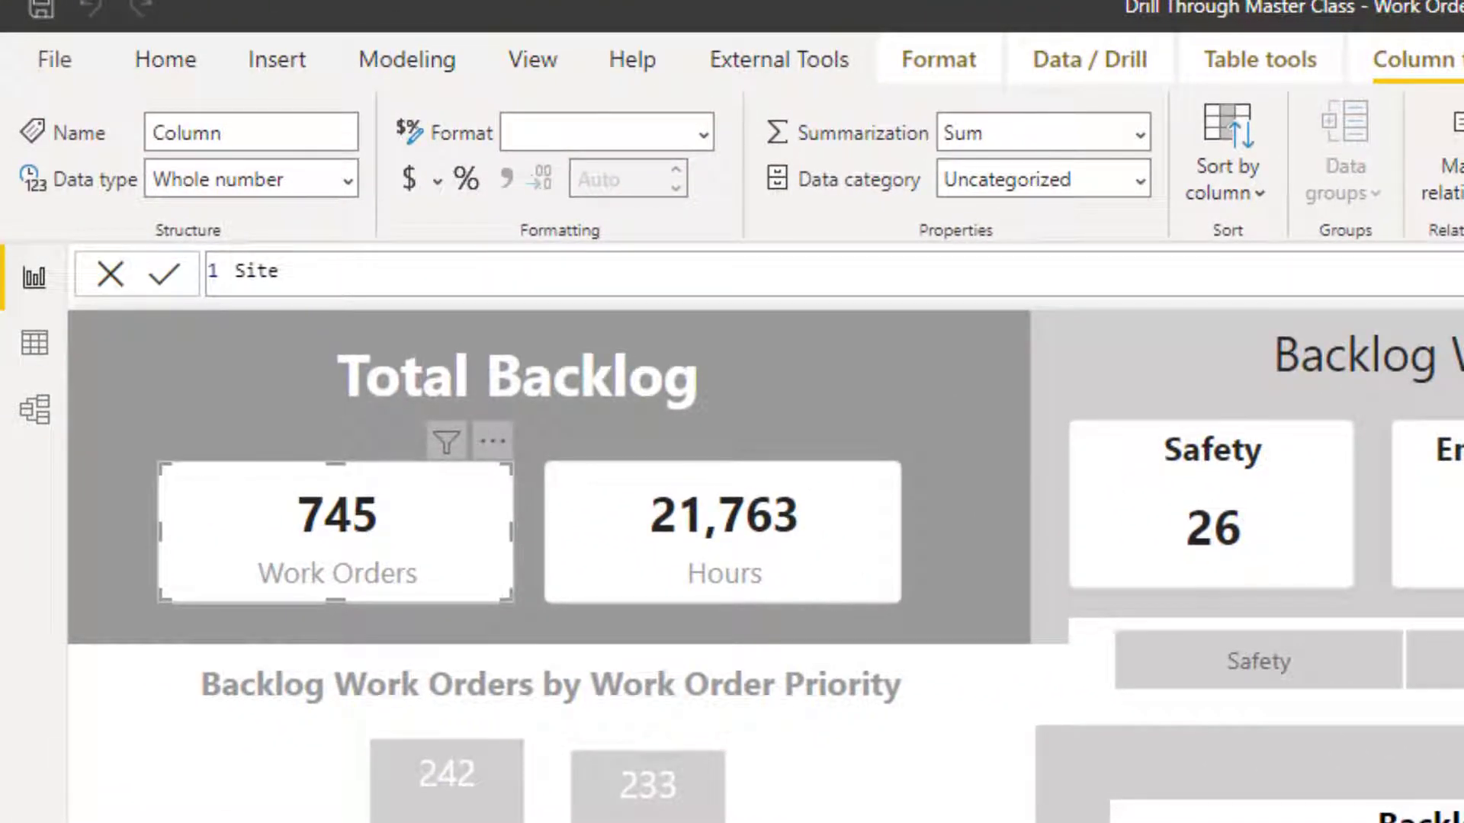
type(" = \"")
type("ite")
key("BackSpace")
key("BackSpace")
key("BackSpace")
key("BackSpace")
type("A")
type("lpah")
key("BackSpace")
key("BackSpace")
type("ha")
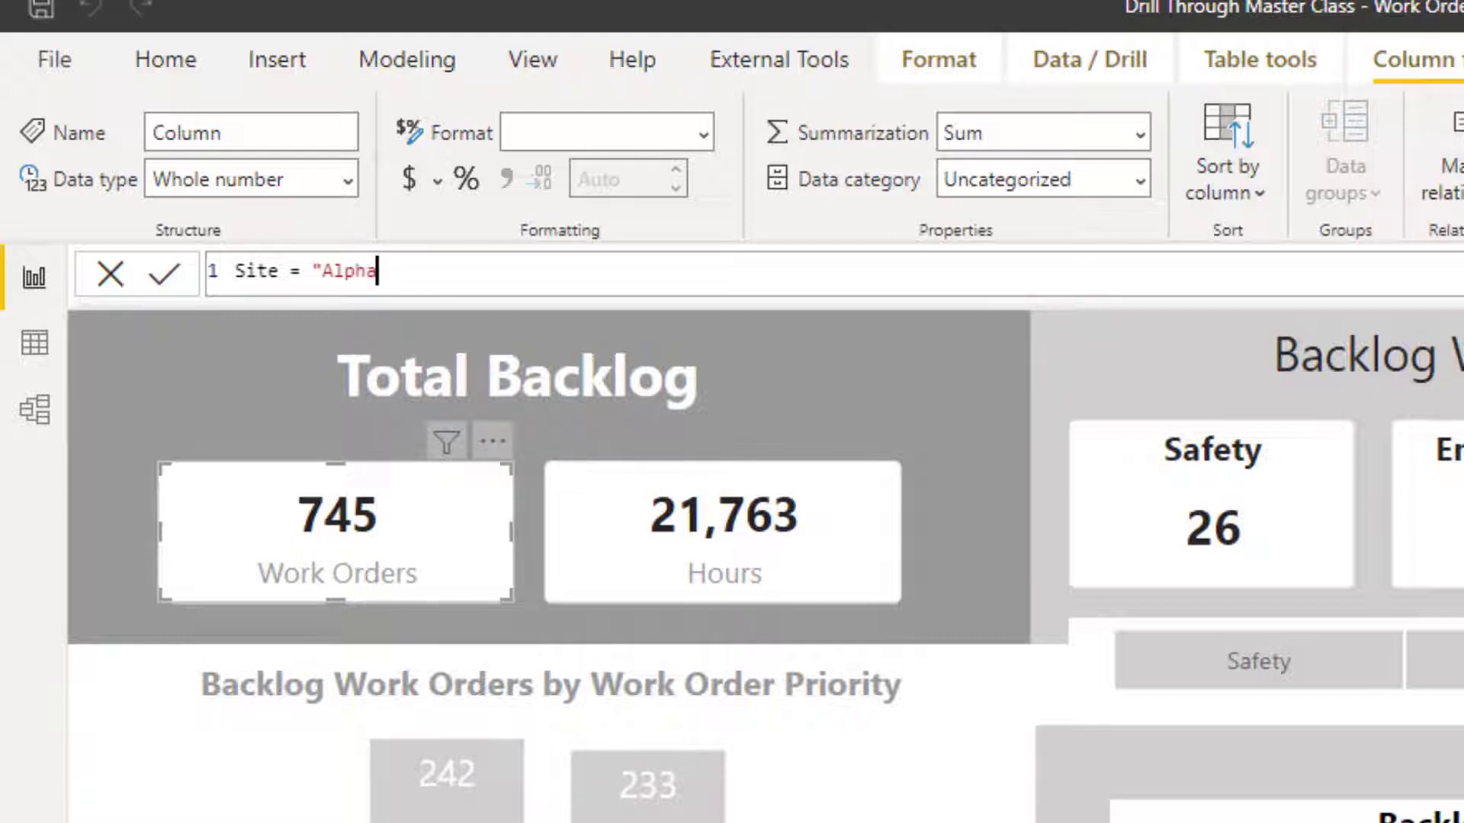
type("\"")
key("BackSpace")
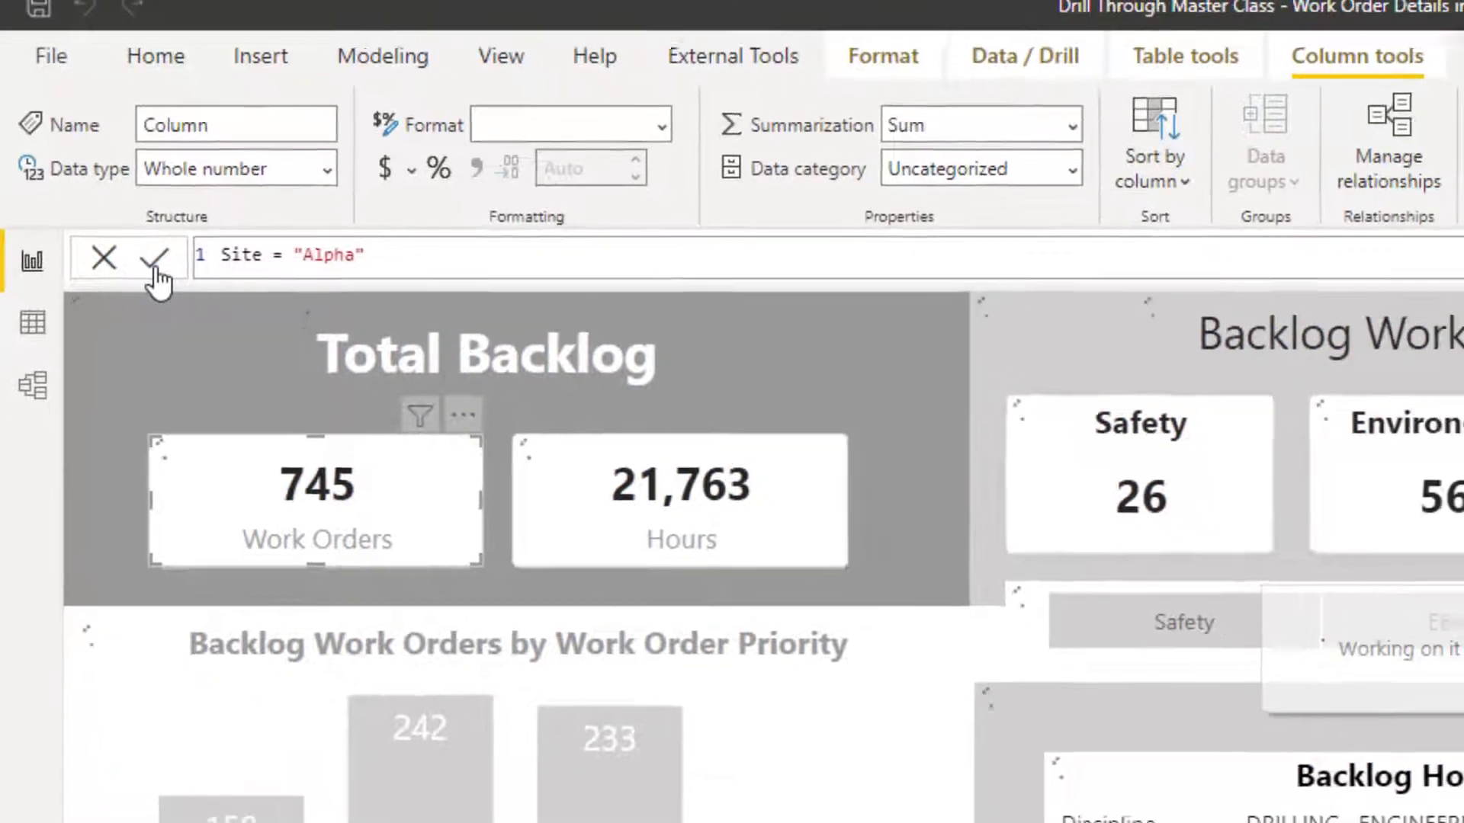
left_click(163, 284)
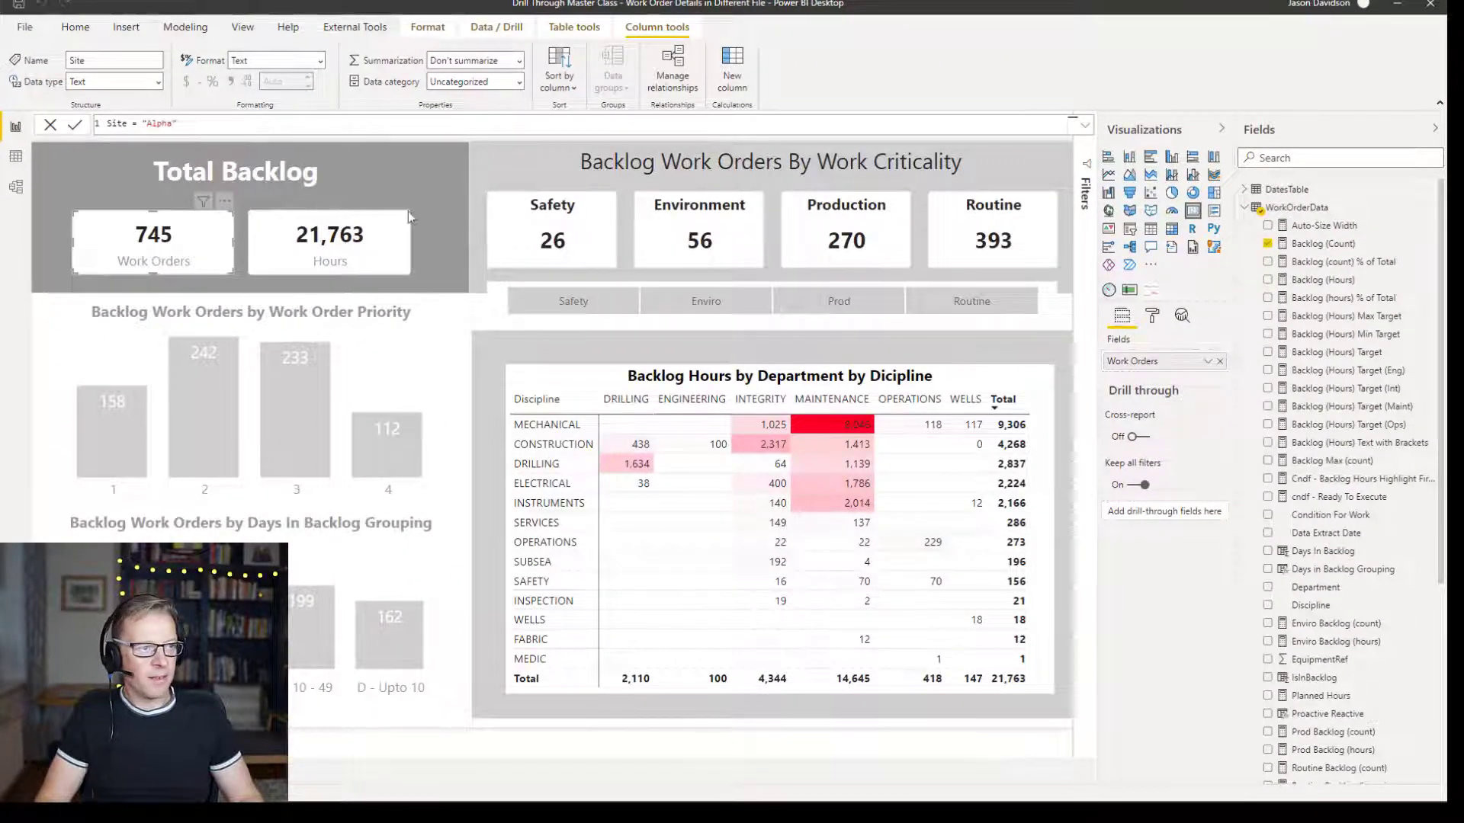
Filter the Total Backlog Work Orders card by the Site field, limited to Alpha.
left_click(1088, 161)
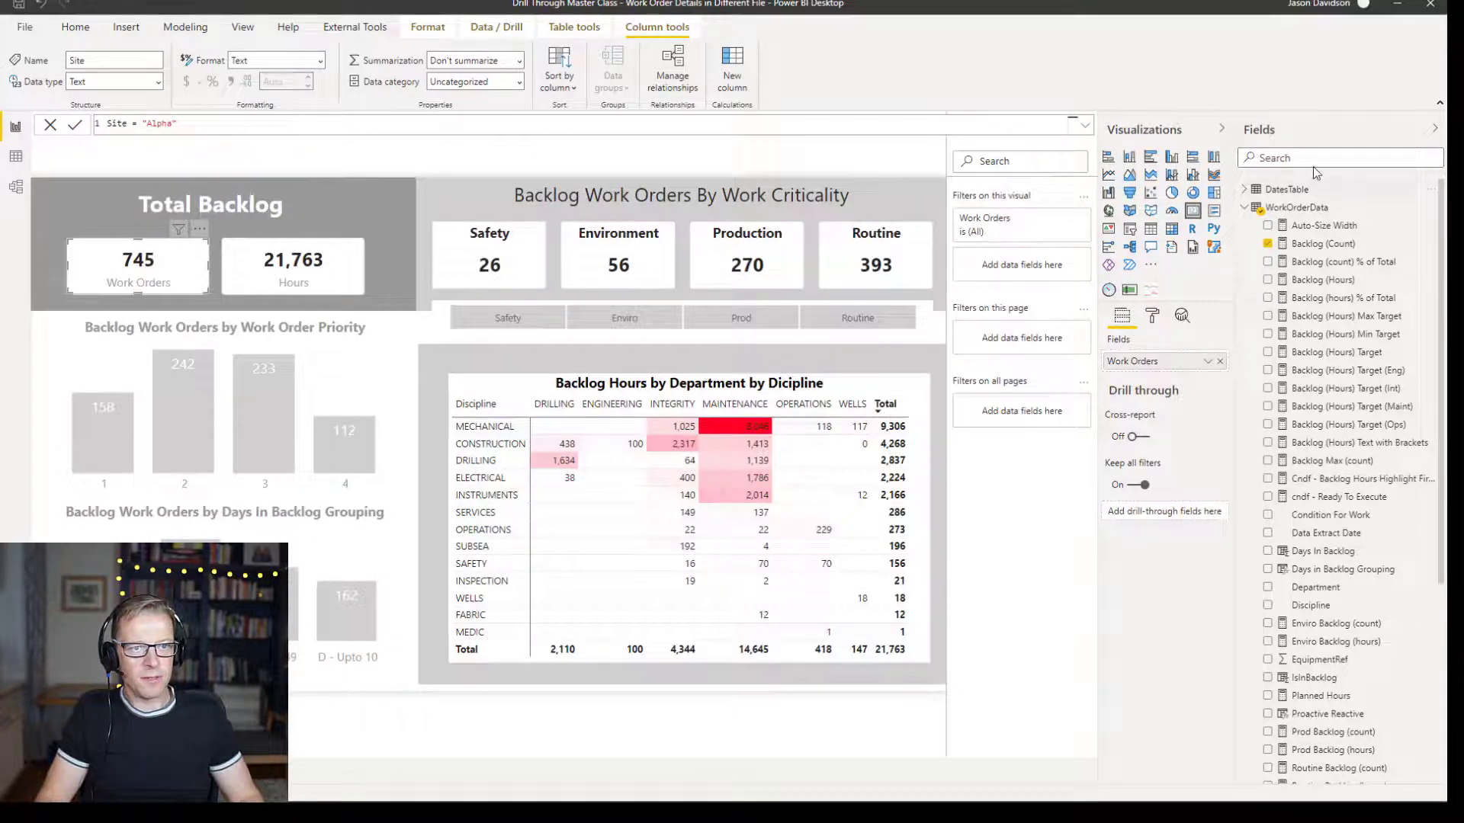
left_click(1313, 157)
type("site")
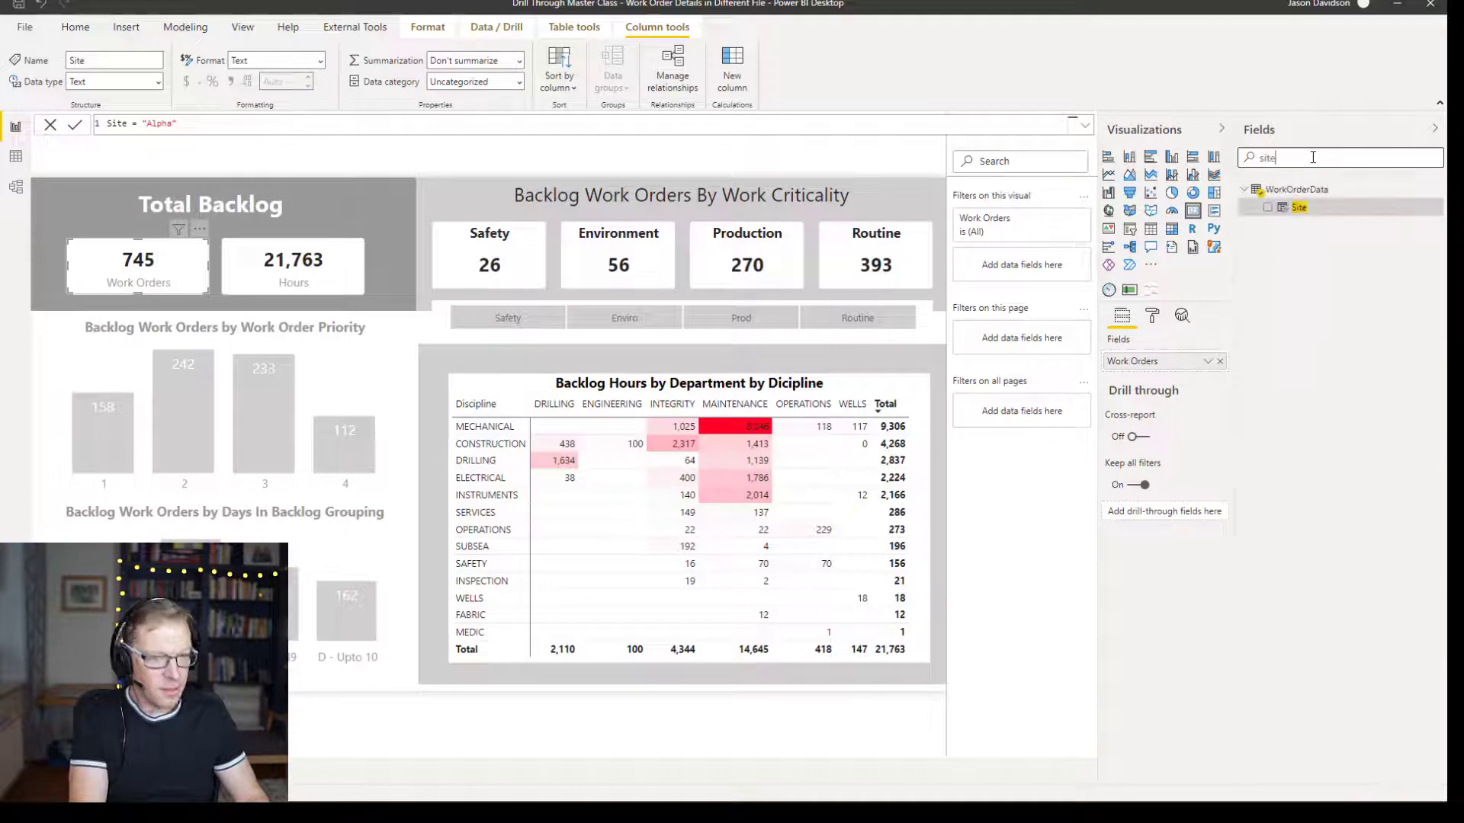
left_click_drag(1299, 208, 1055, 271)
left_click(971, 329)
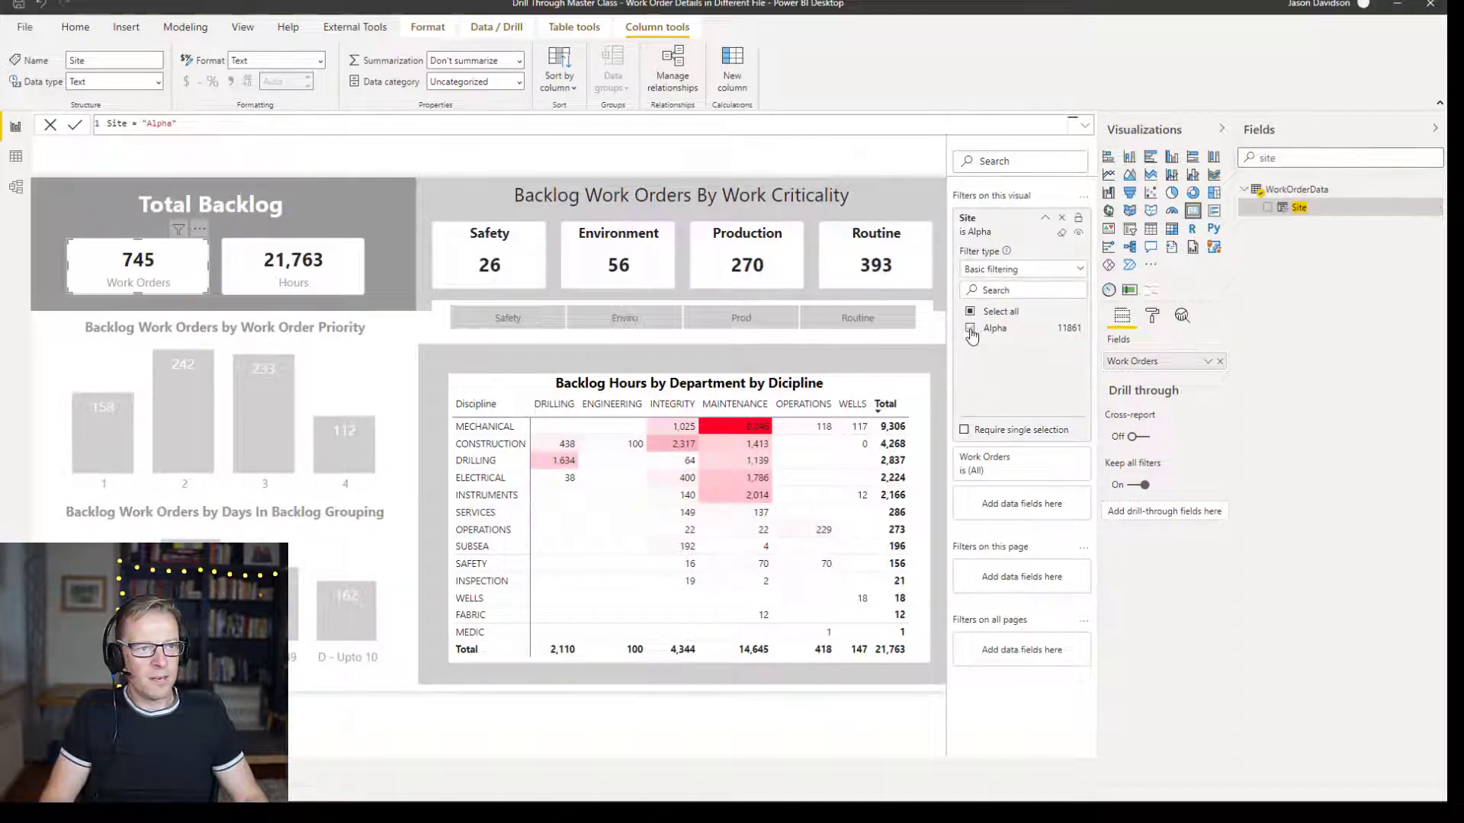
left_click(1046, 219)
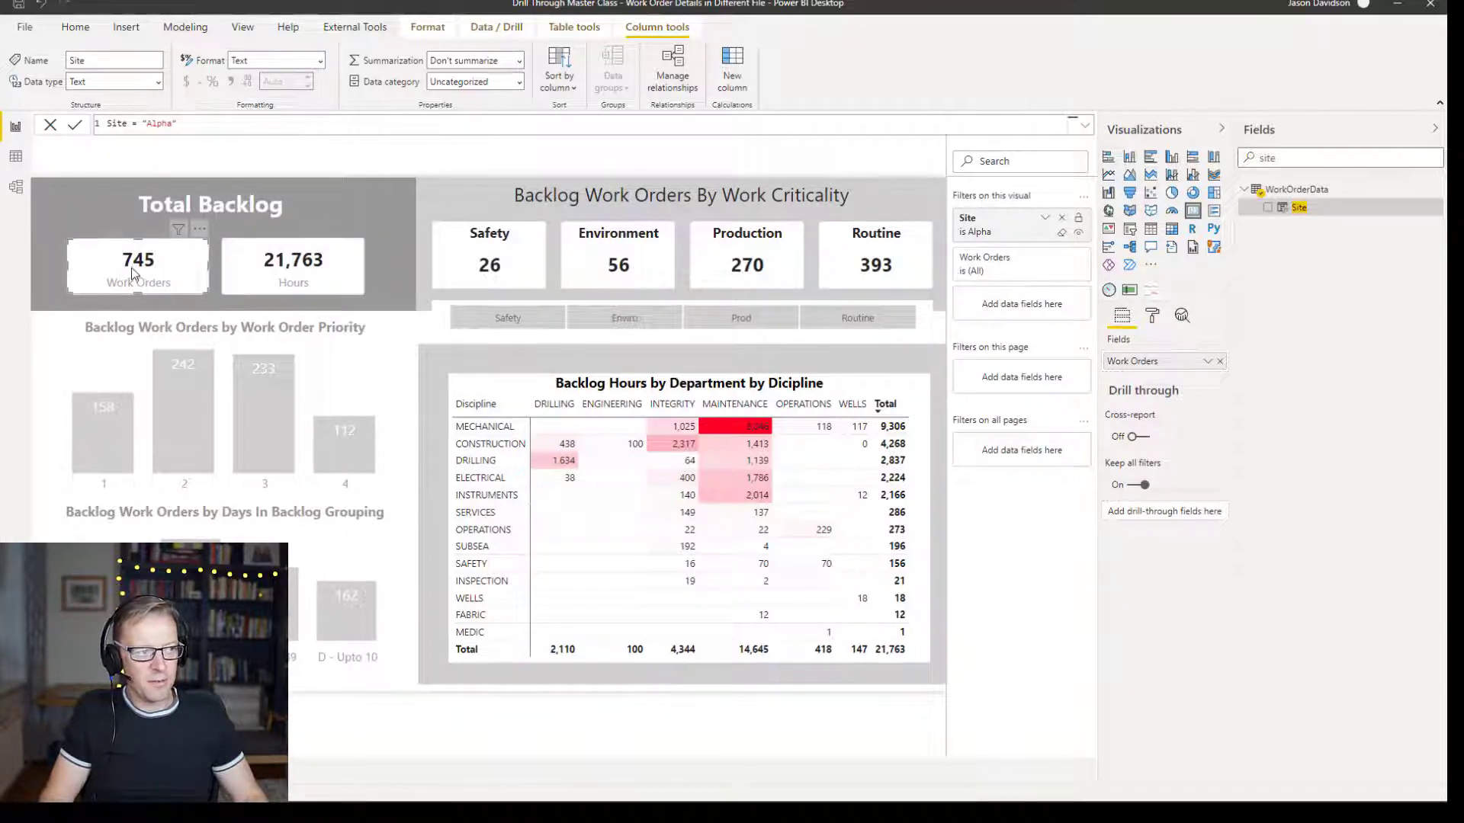
Add a visual-level Site filter set to Alpha on the Total Backlog Hours card.
left_click(267, 256)
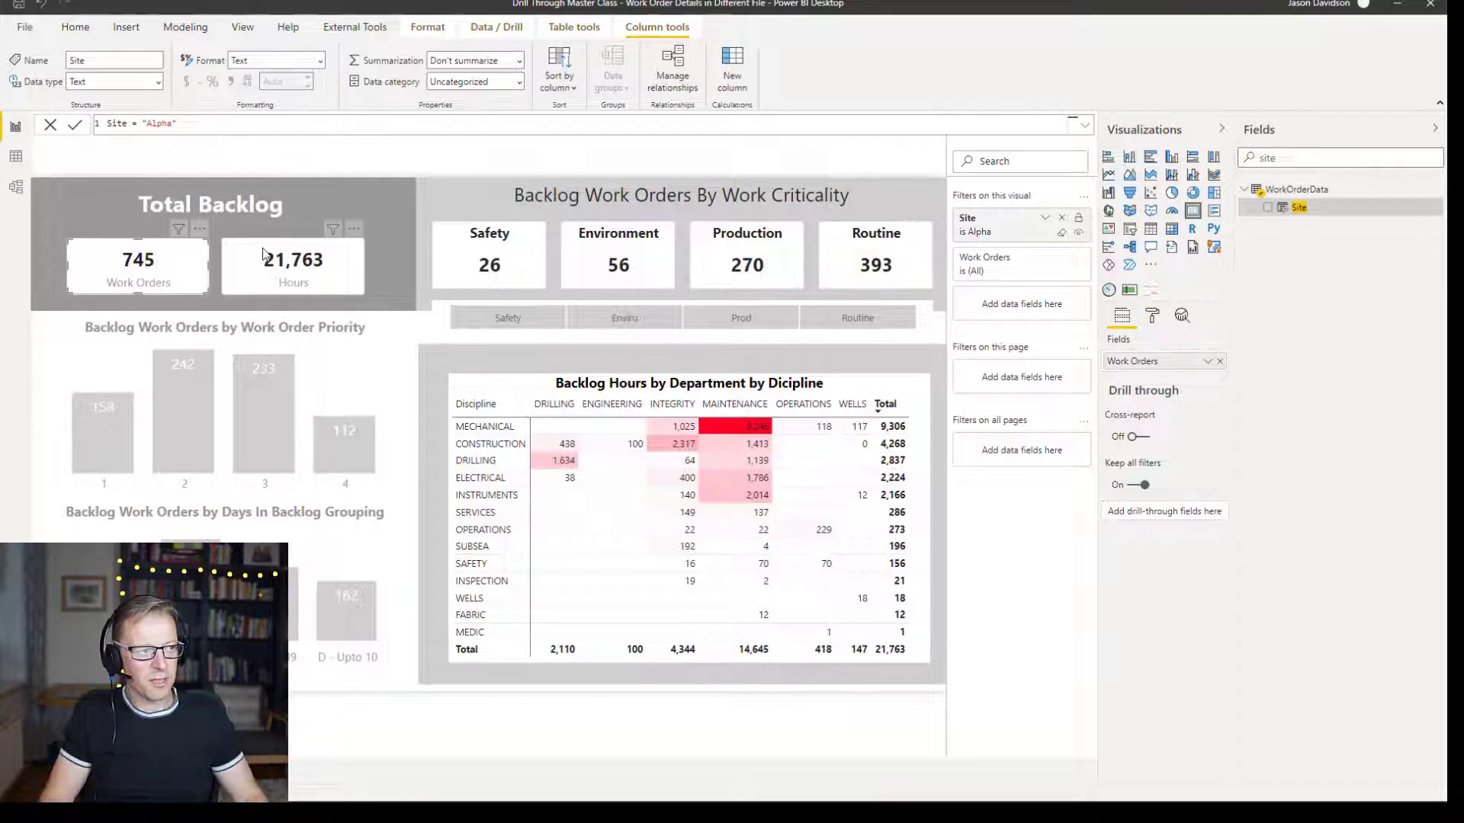
left_click_drag(1310, 218, 1002, 273)
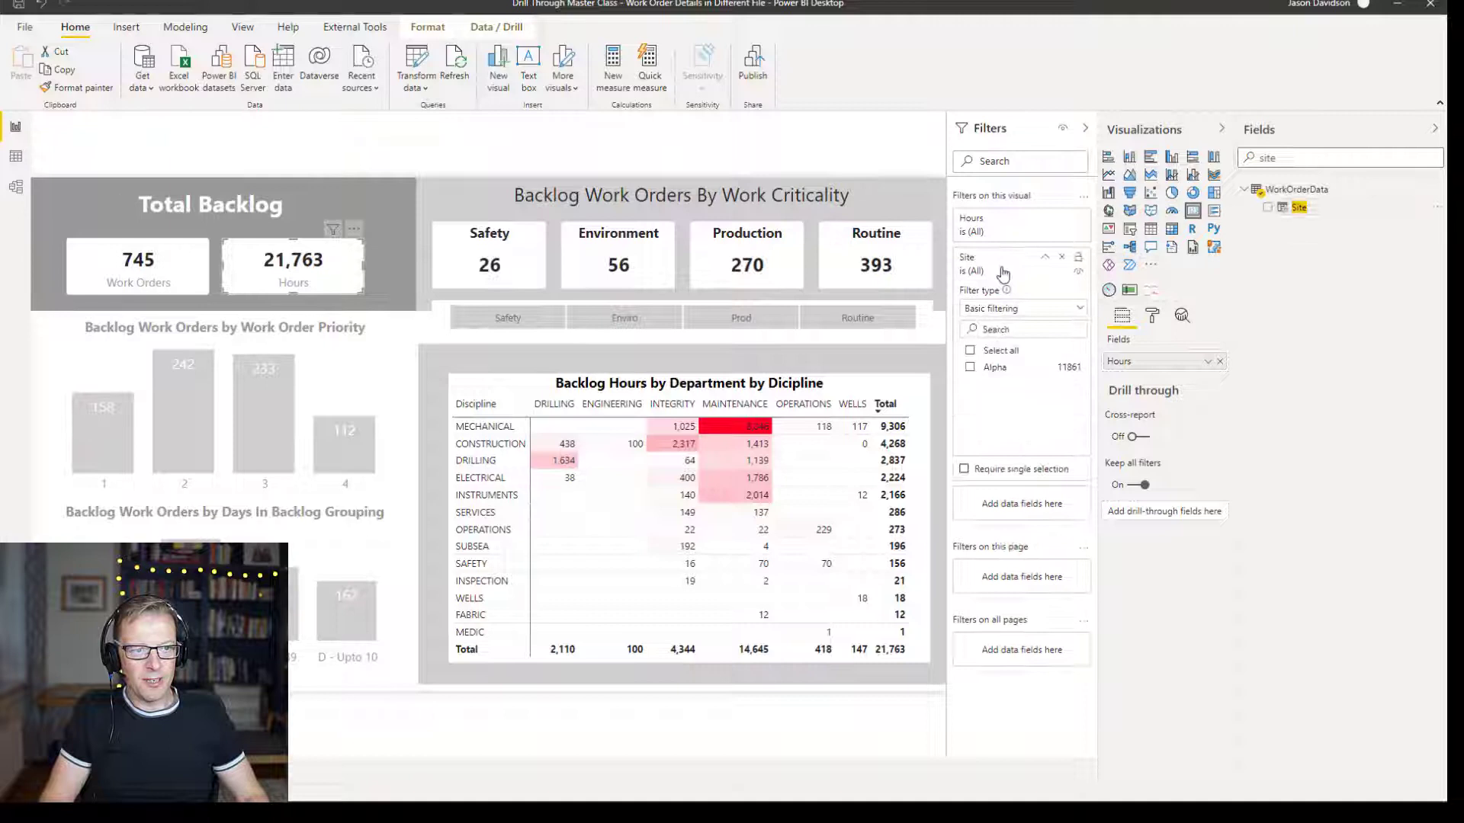
left_click(970, 368)
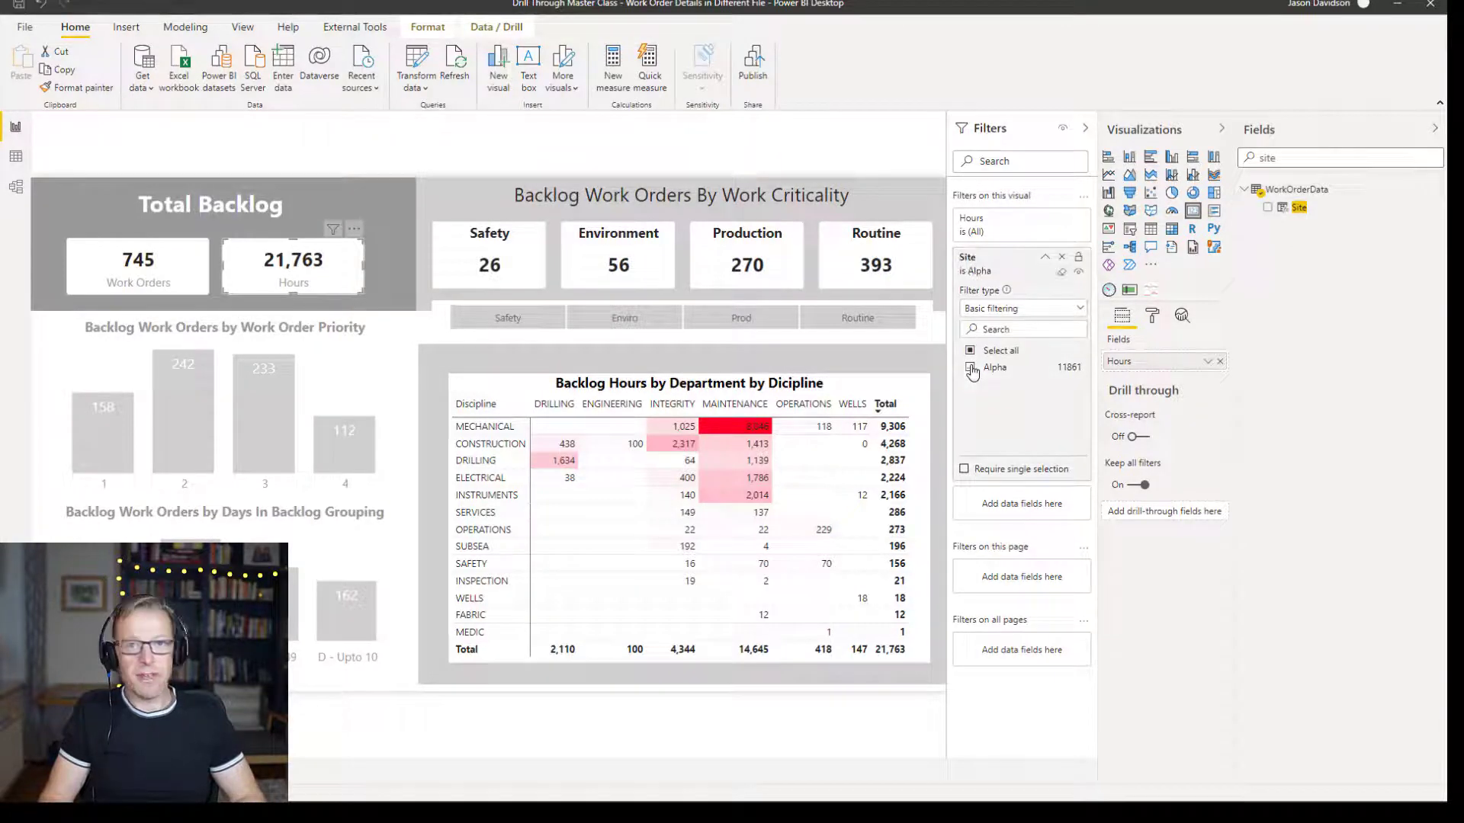
left_click(1045, 260)
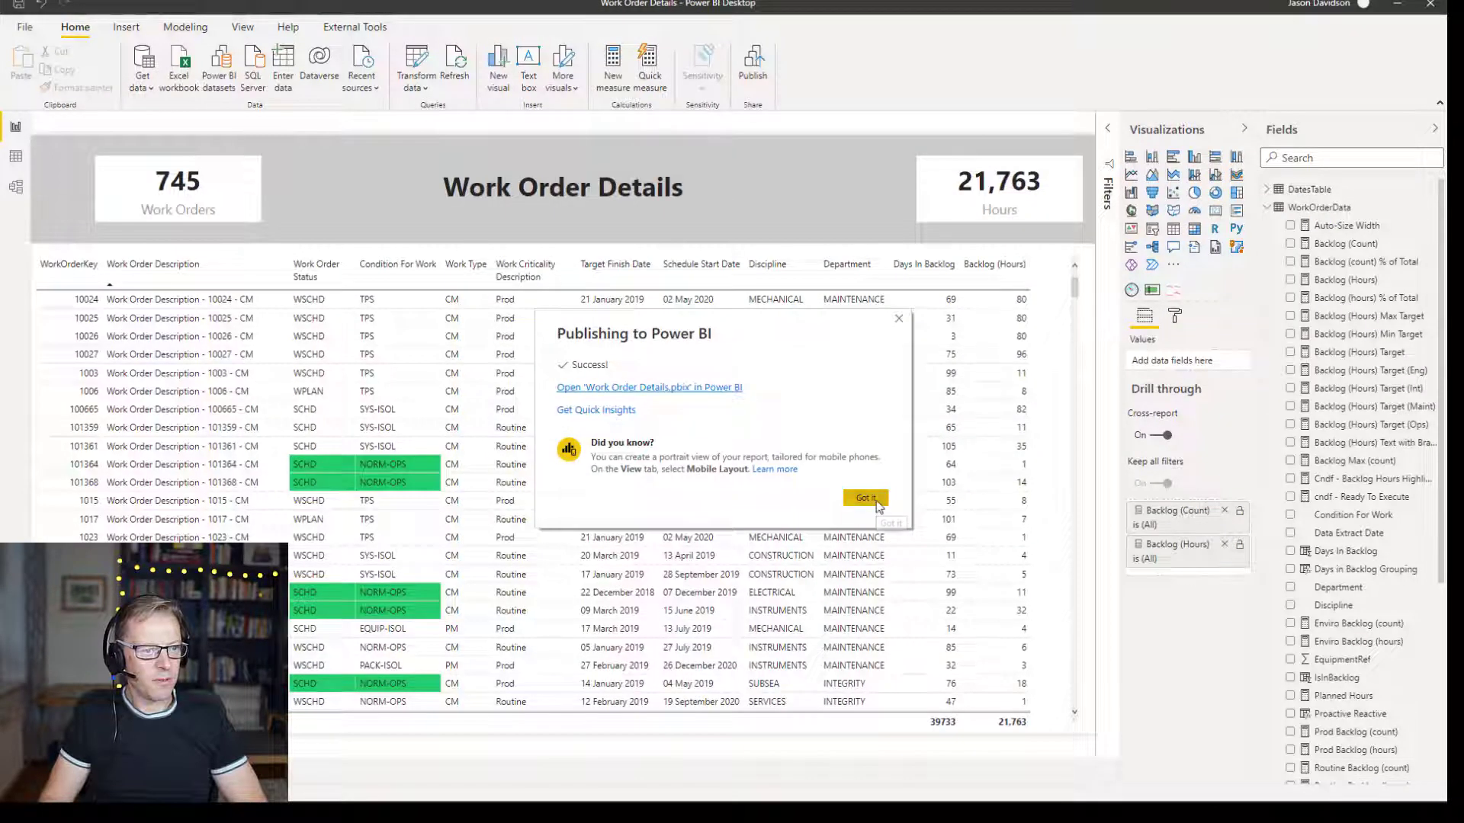
Dismiss the publishing notice for Work Order Details, search its fields for site, and inspect the Site column's formula.
left_click(869, 498)
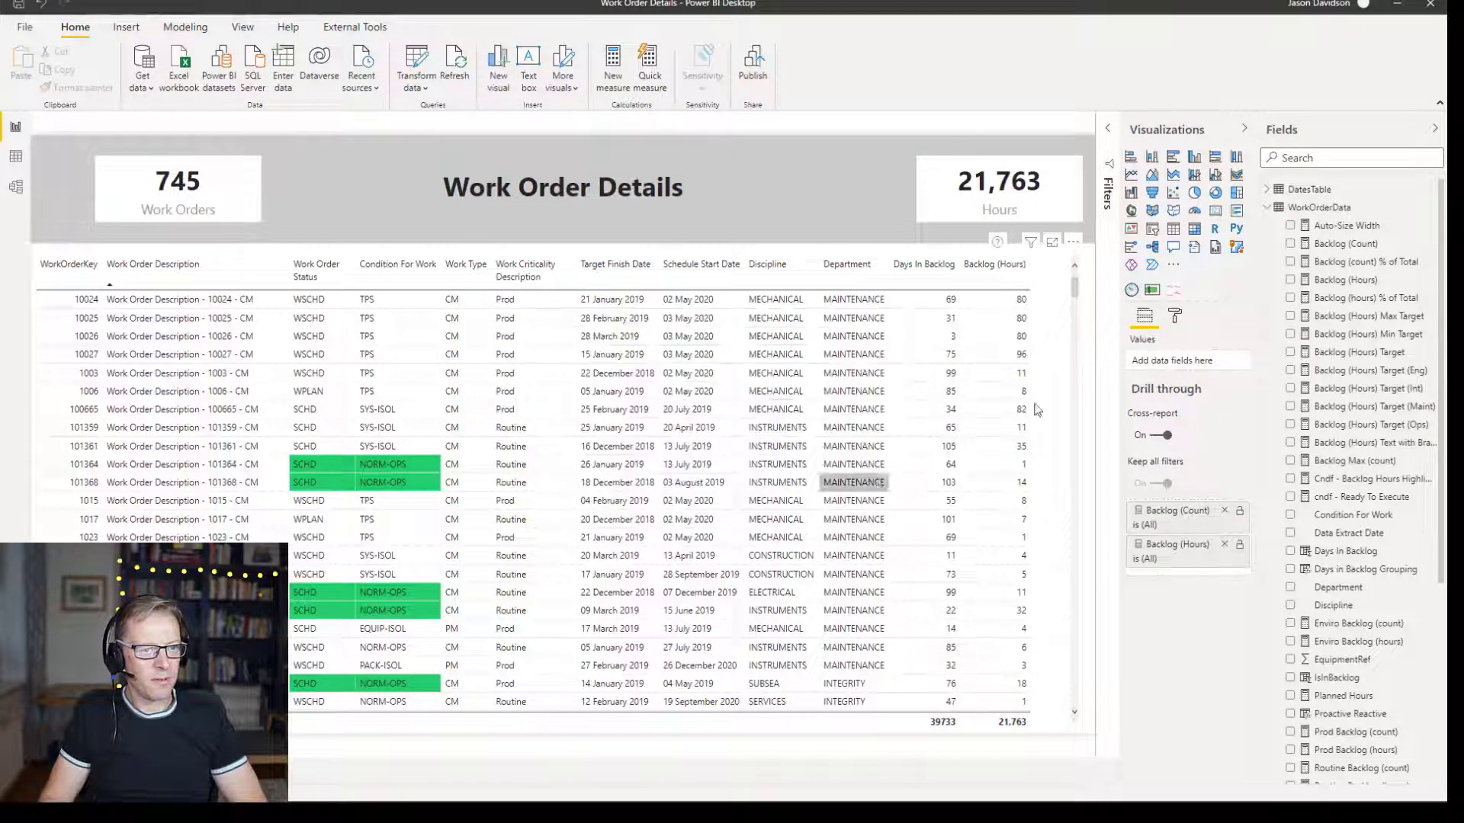
left_click(1340, 159)
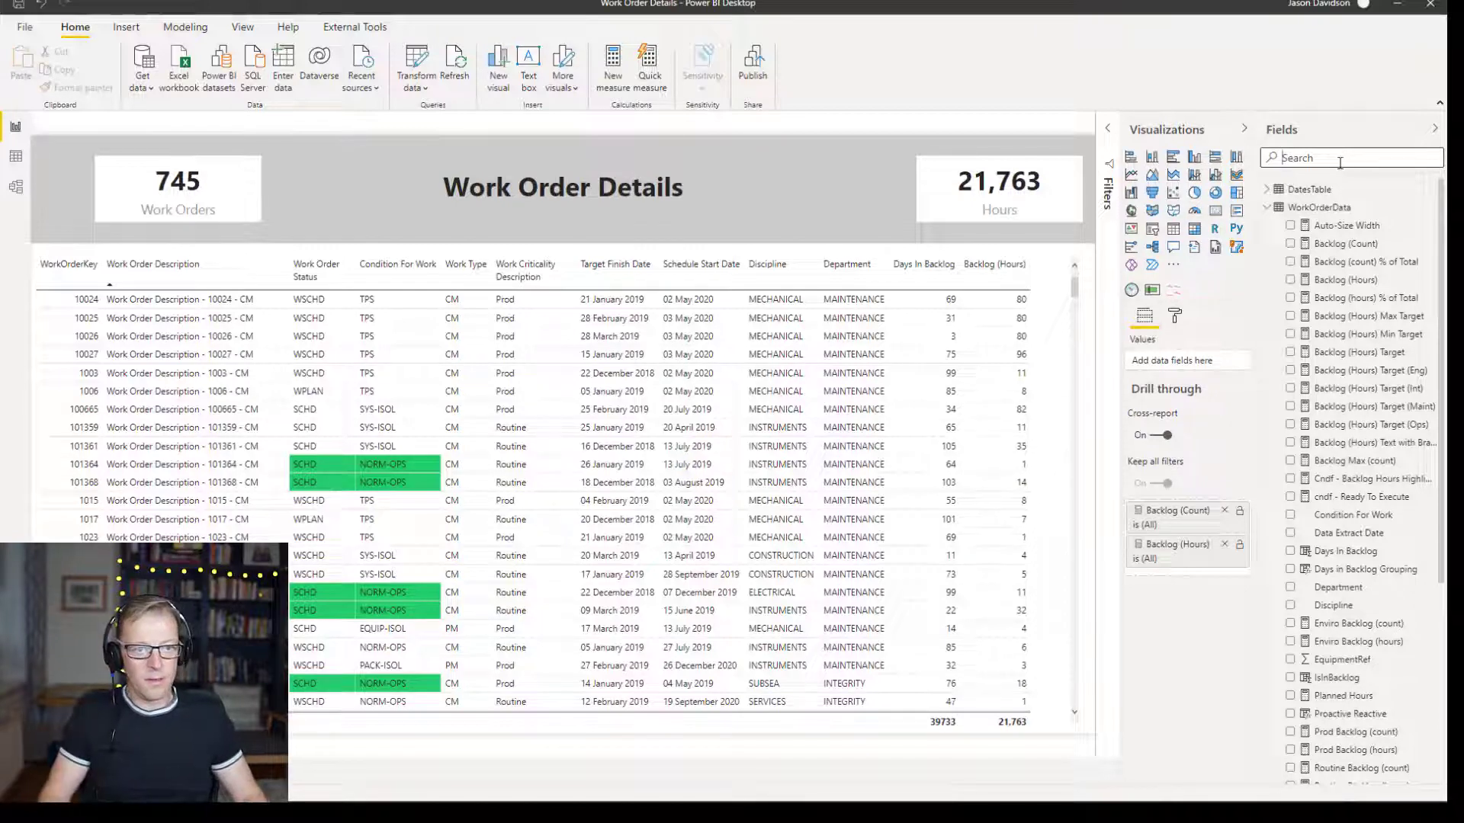
type("site")
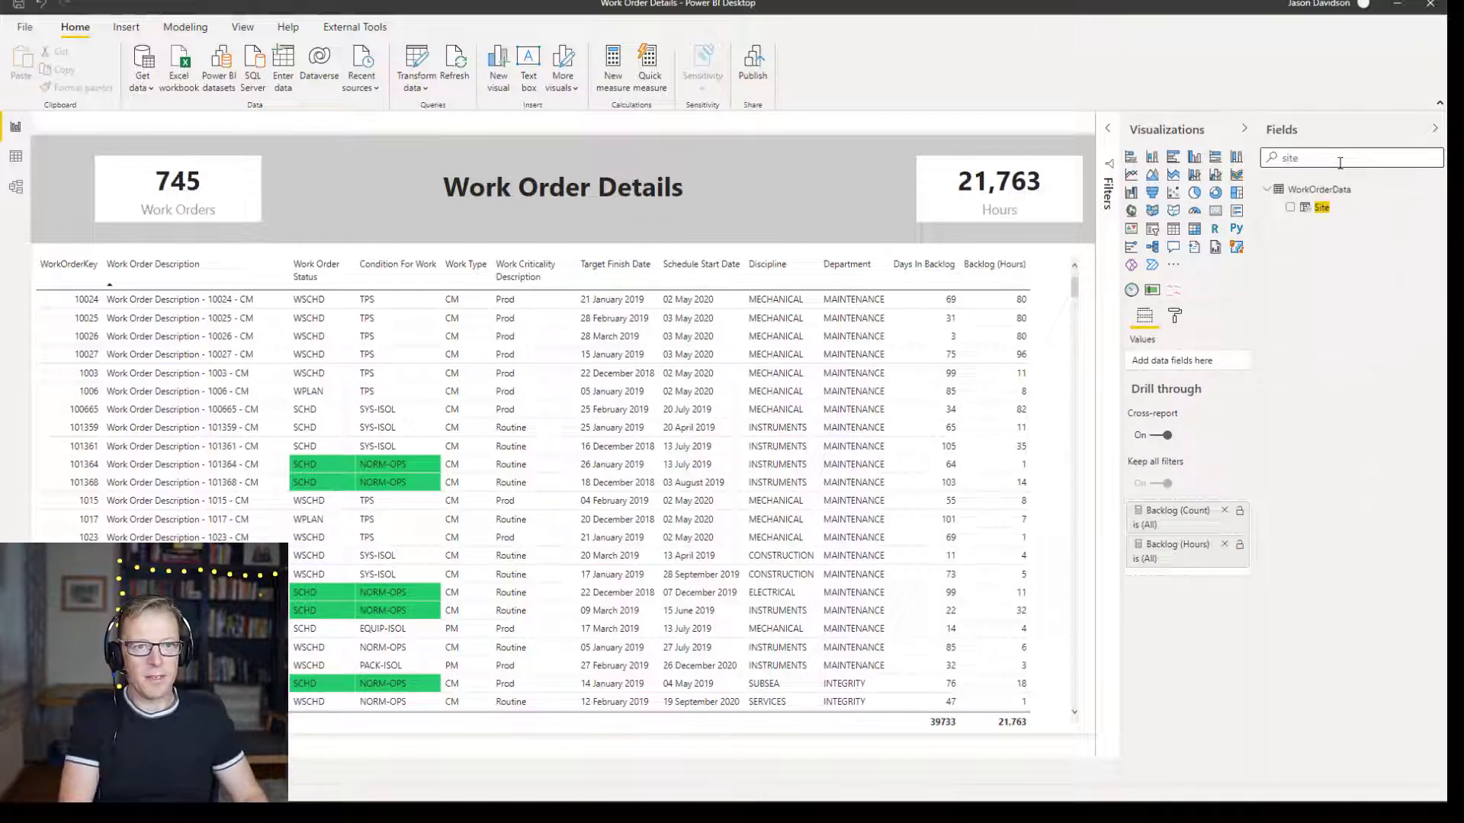
left_click(1321, 207)
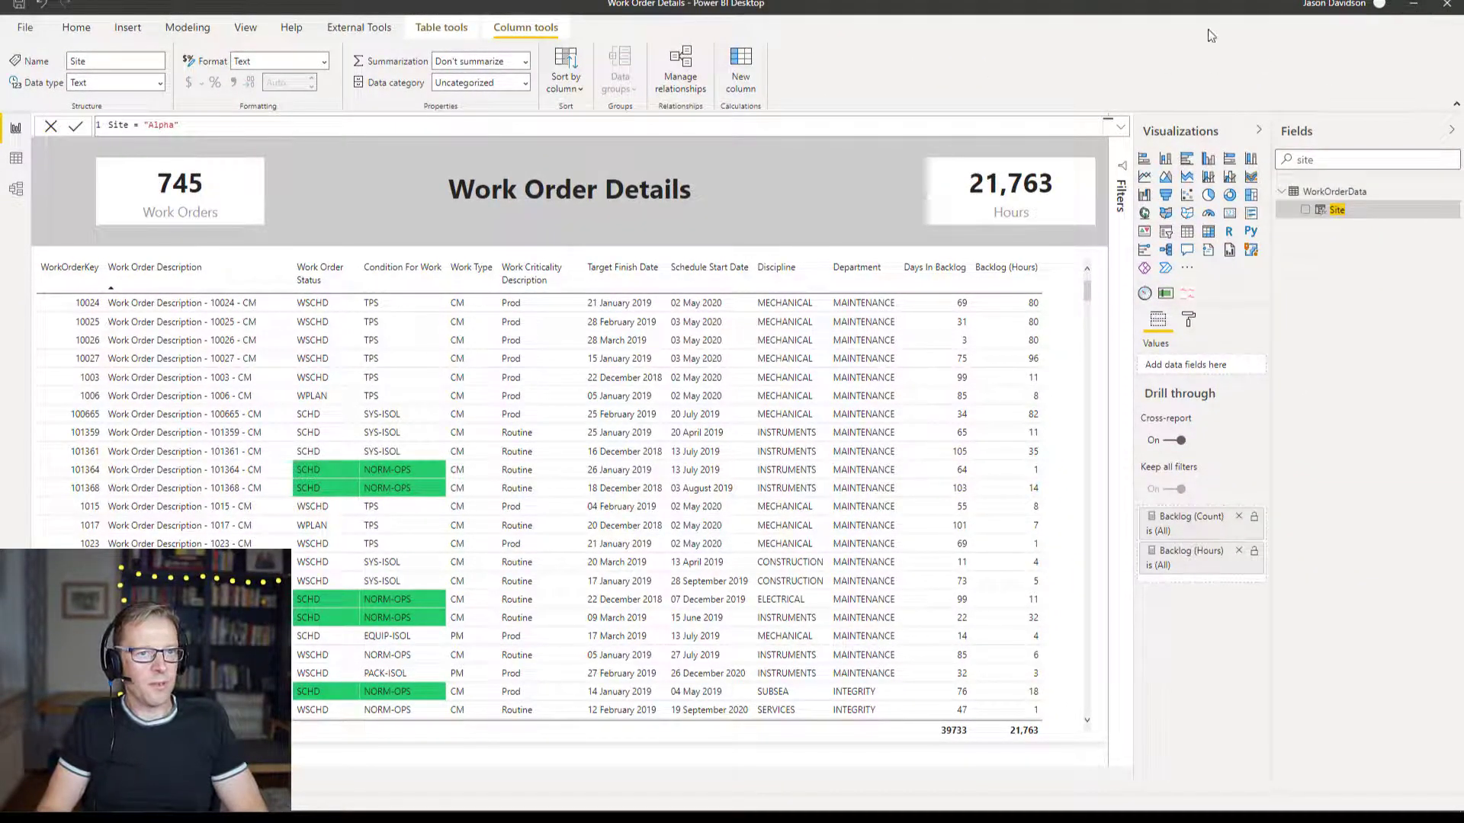
left_click(75, 30)
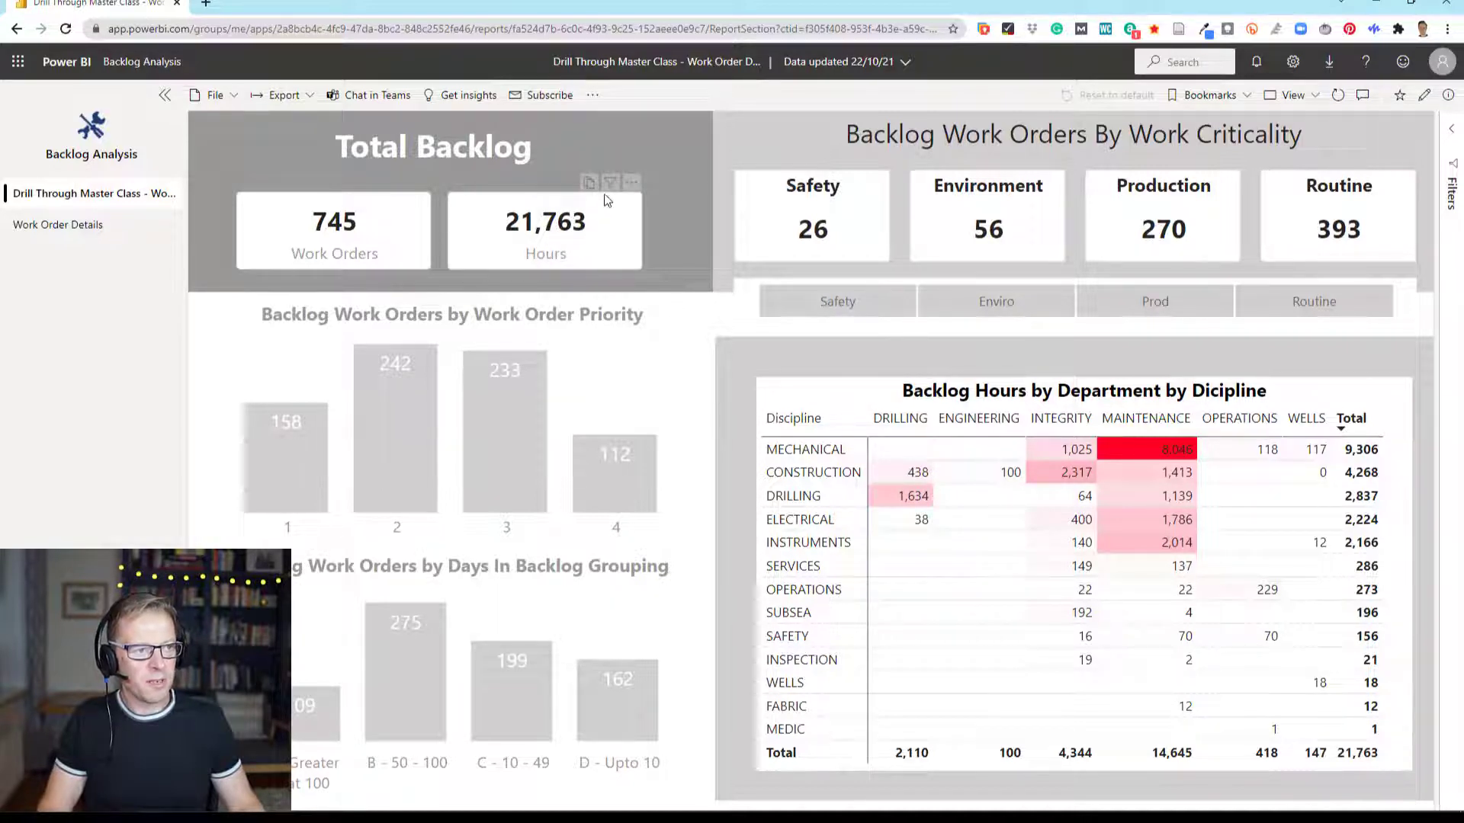
In the Backlog Analysis app, drill through from the Safety card to Work Order List [Work Order Details].
mouse_move(612, 185)
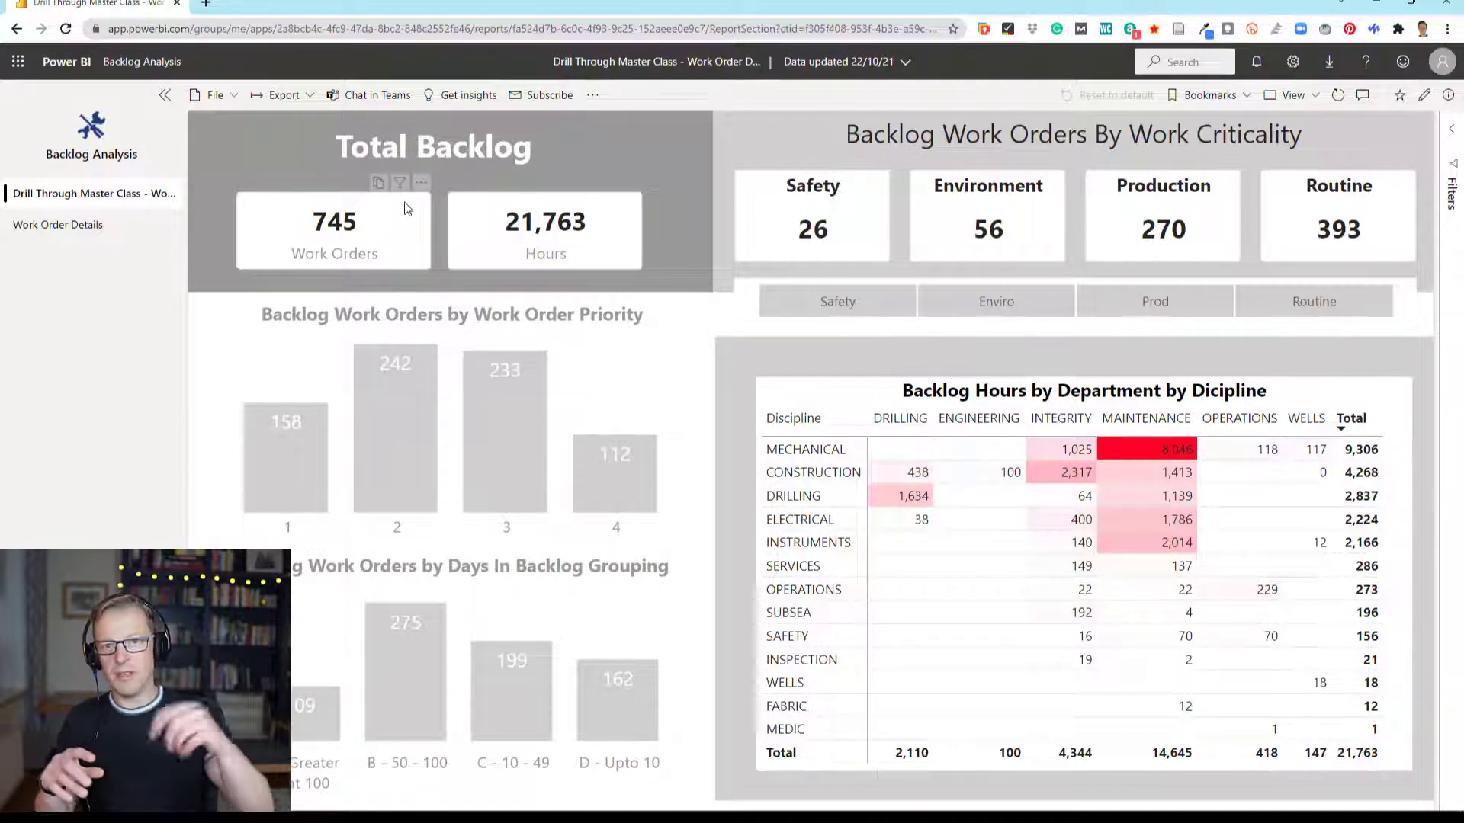
right_click(815, 221)
mouse_move(875, 236)
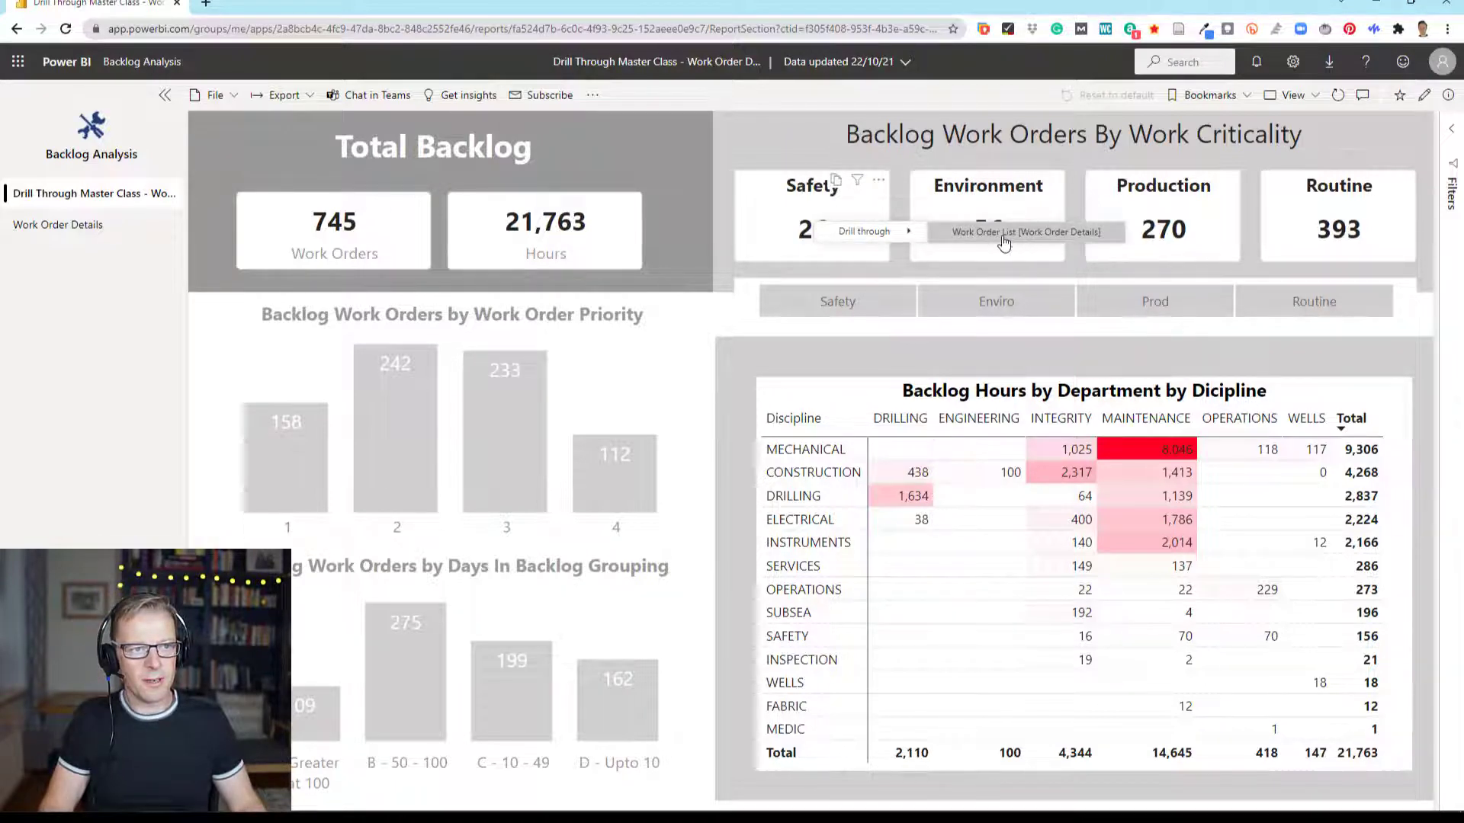
left_click(1003, 238)
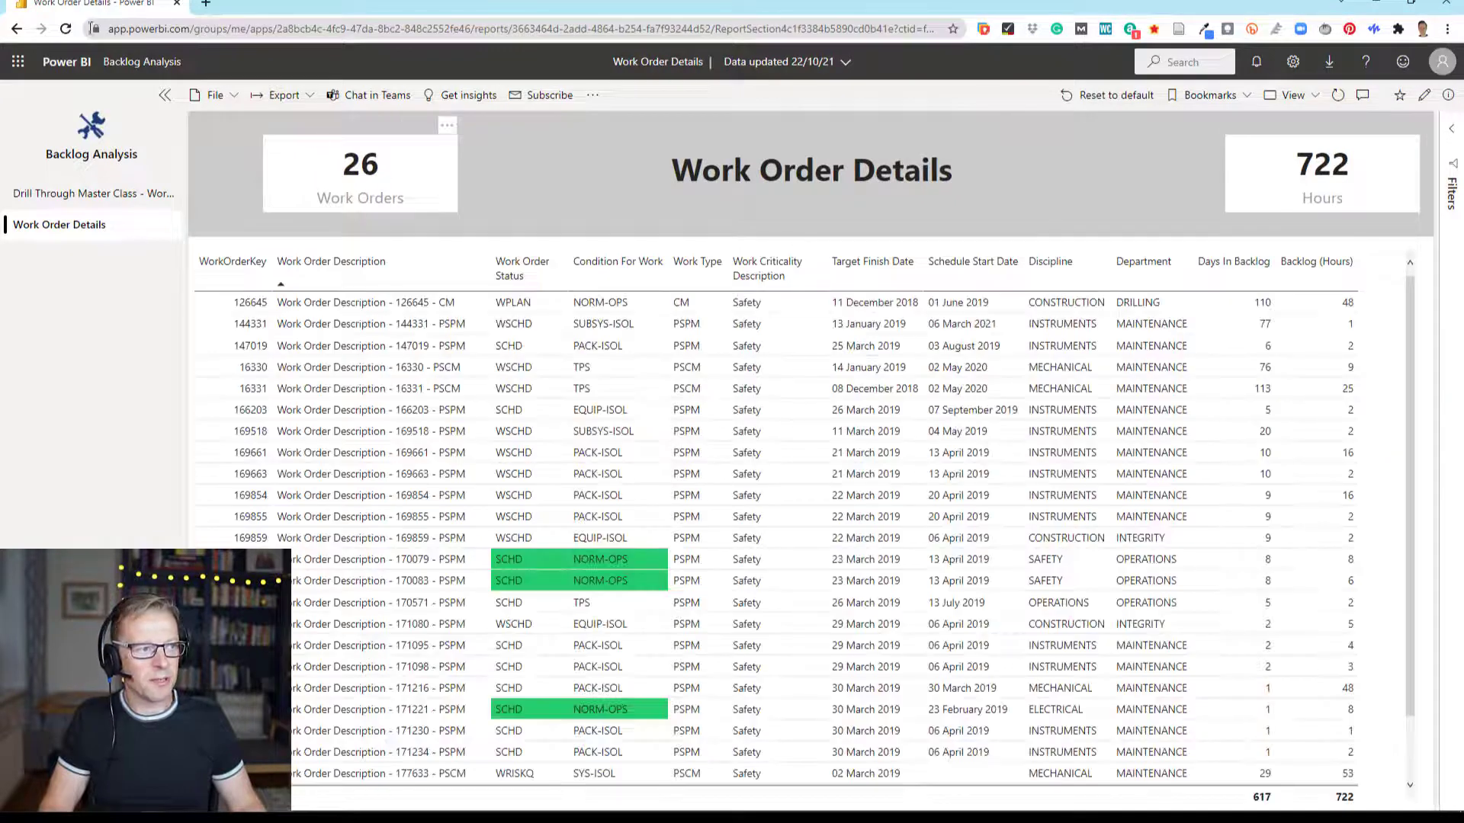
Return to the backlog report, drill through from the Total Backlog Work Orders card to Work Order List, and check the page filters passed.
left_click(15, 29)
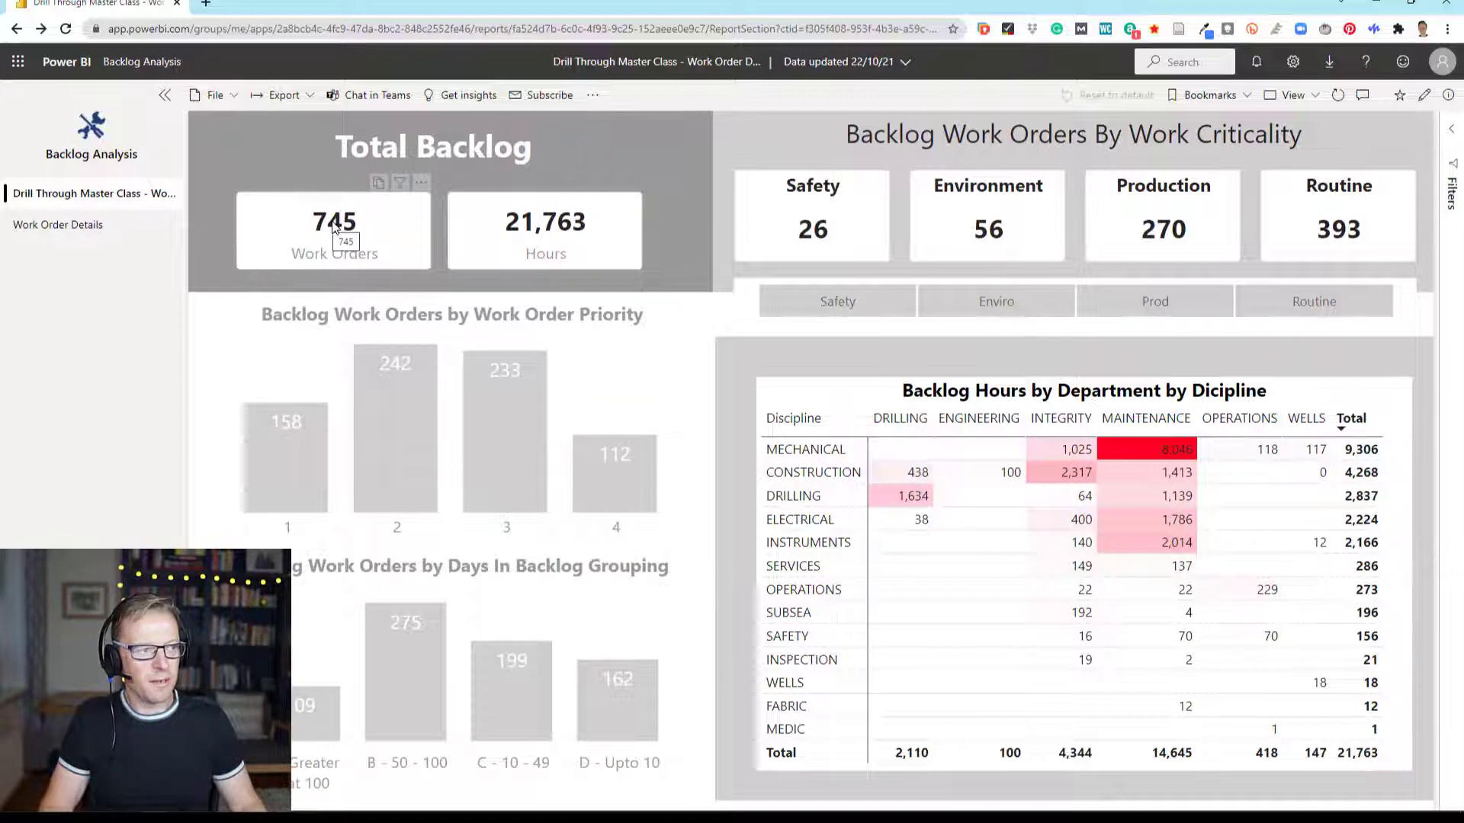
right_click(333, 227)
mouse_move(389, 230)
left_click(524, 233)
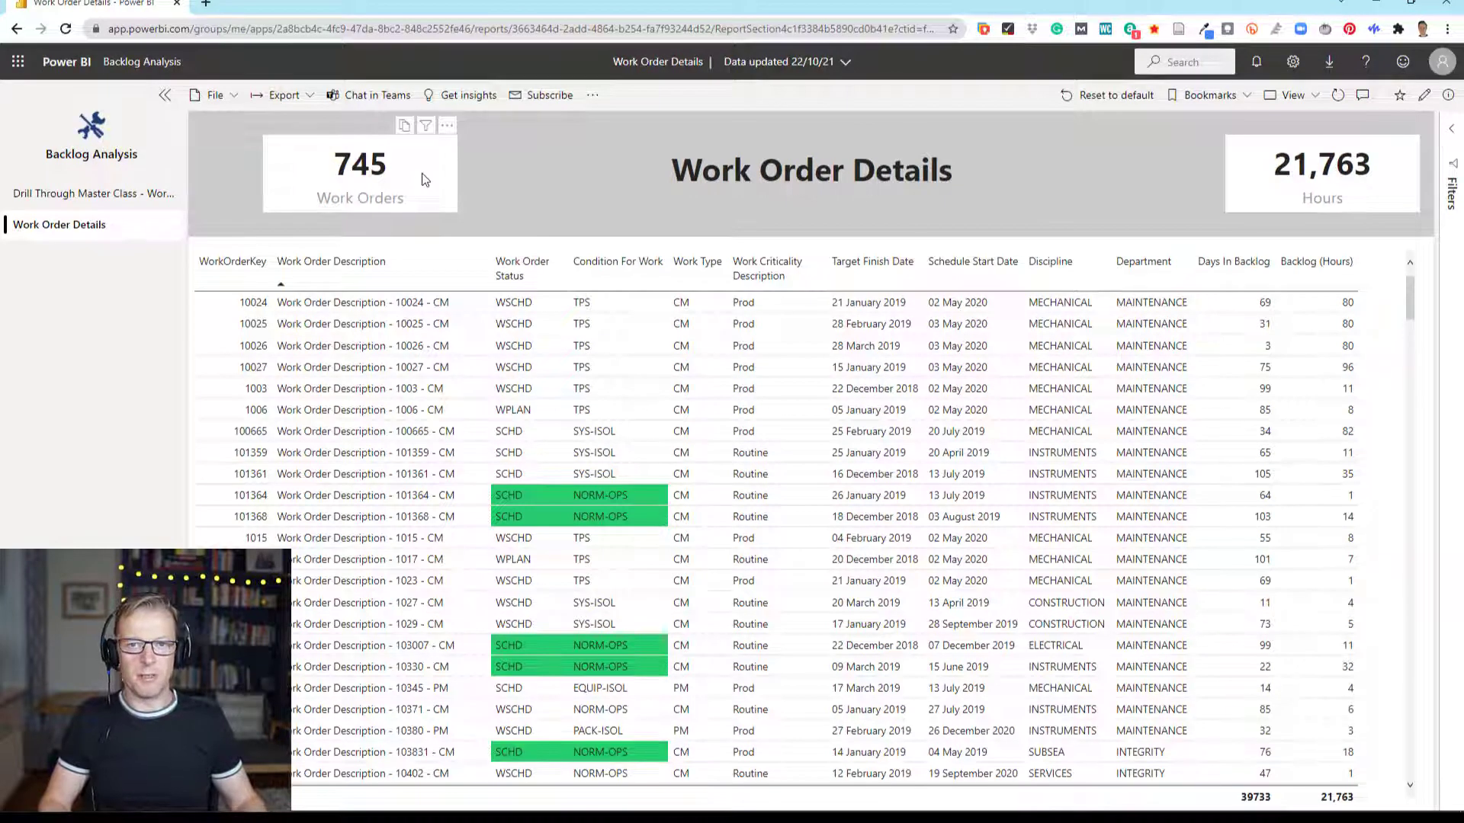
left_click(1453, 132)
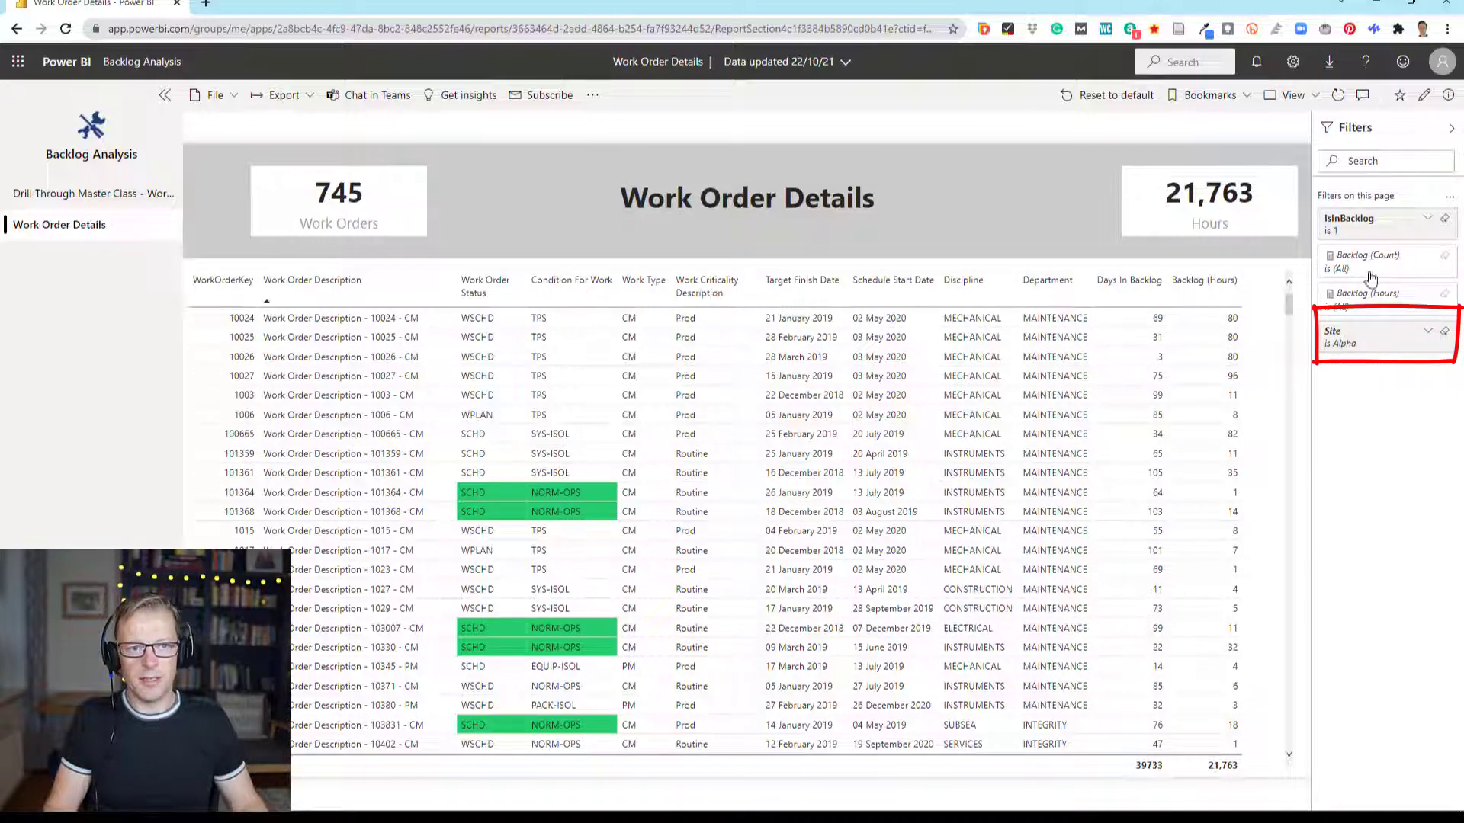
left_click(1448, 131)
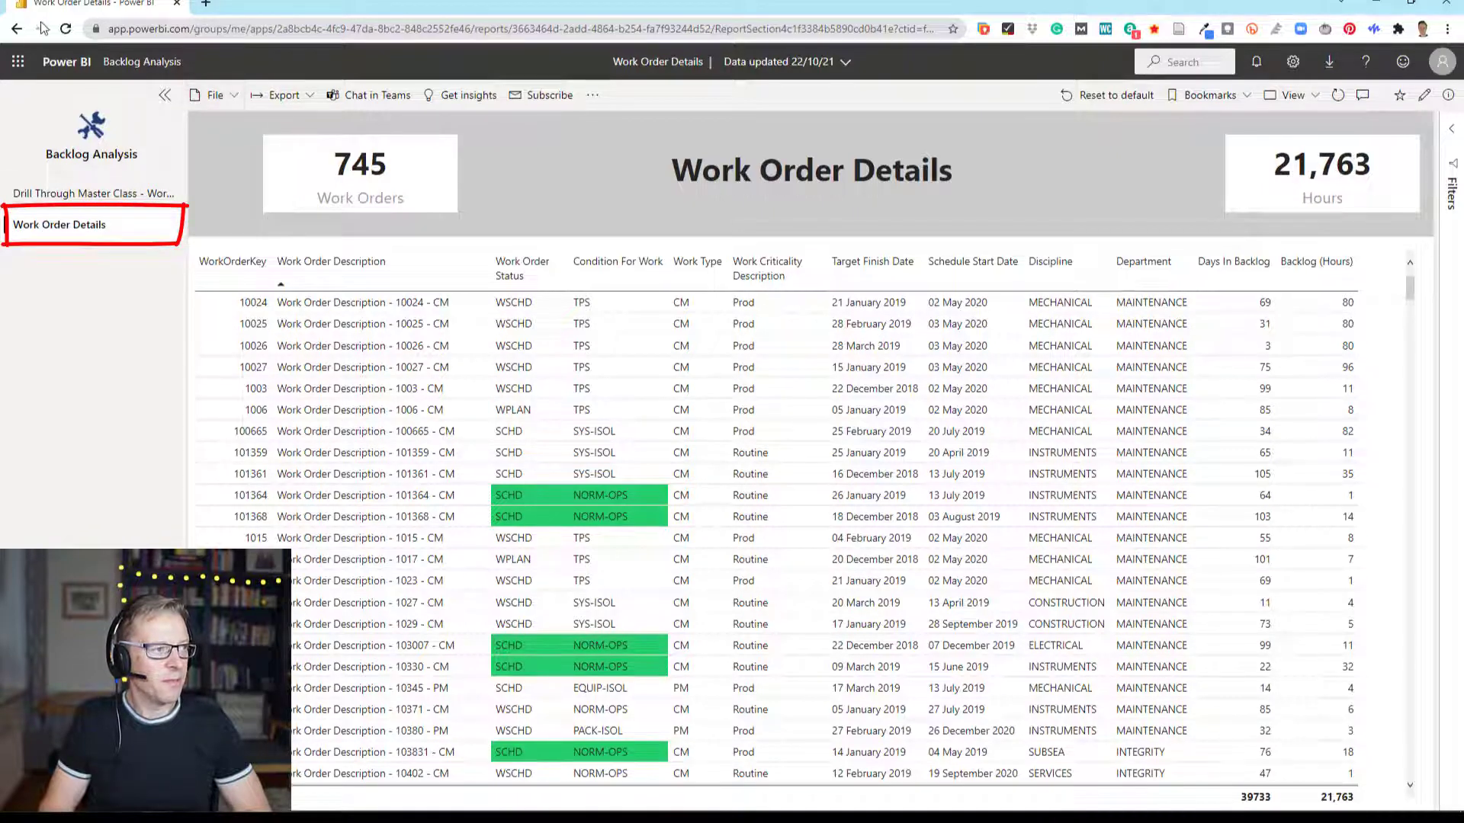
Go back to the backlog report and drill through from the Environment card to Work Order List [Work Order Details].
left_click(92, 193)
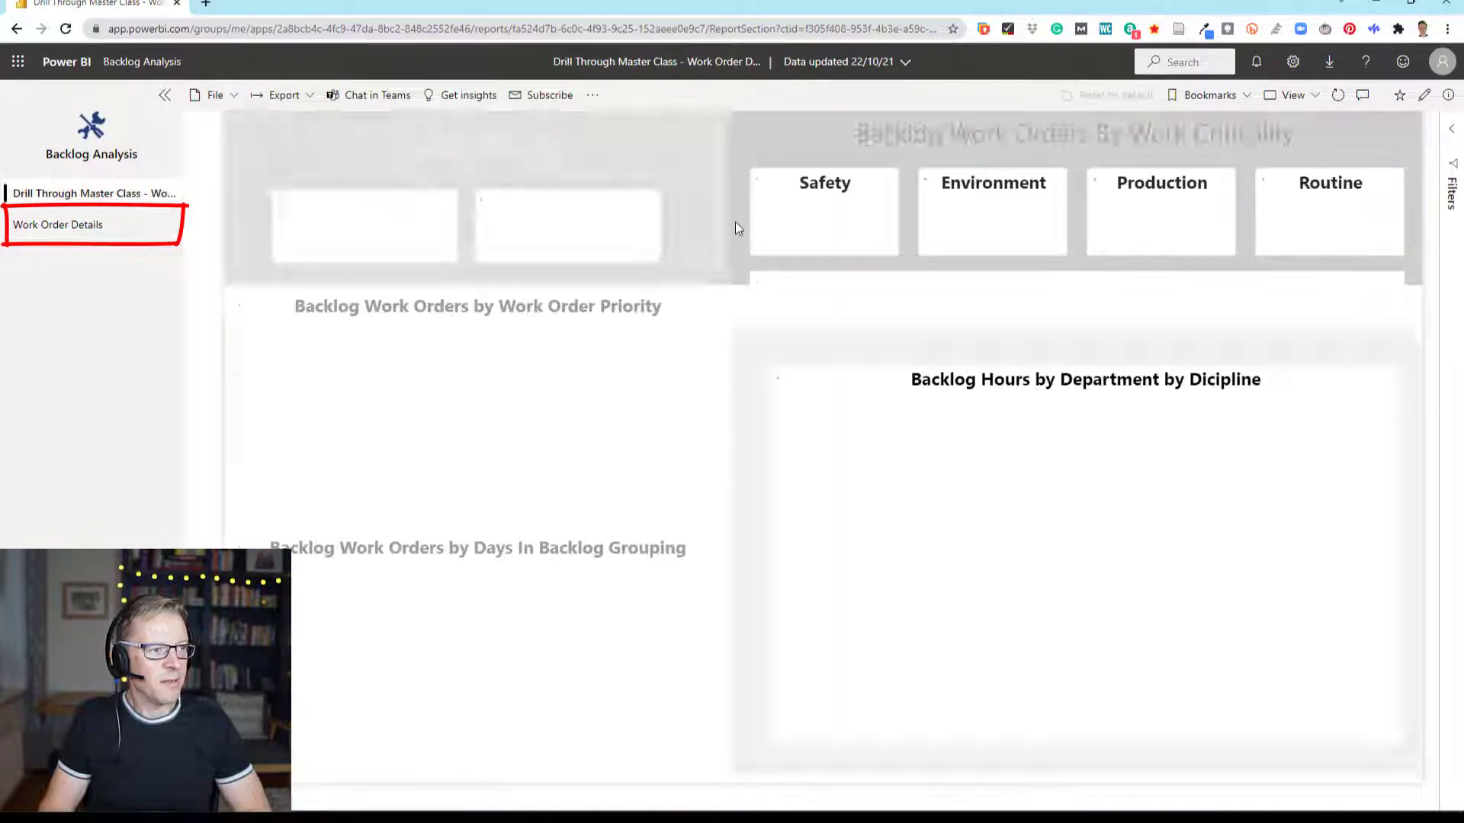
right_click(824, 236)
mouse_move(877, 241)
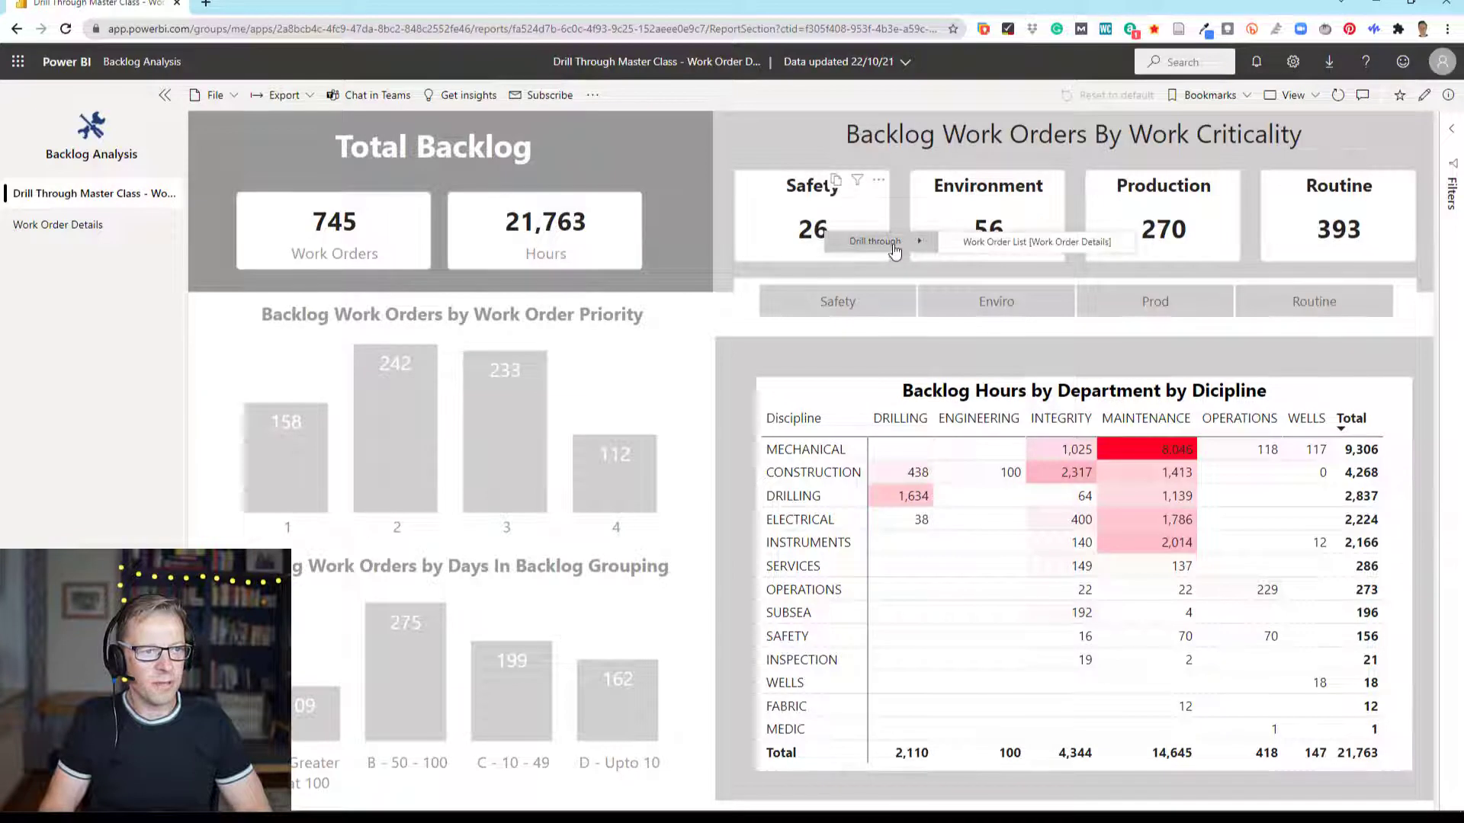
left_click(995, 227)
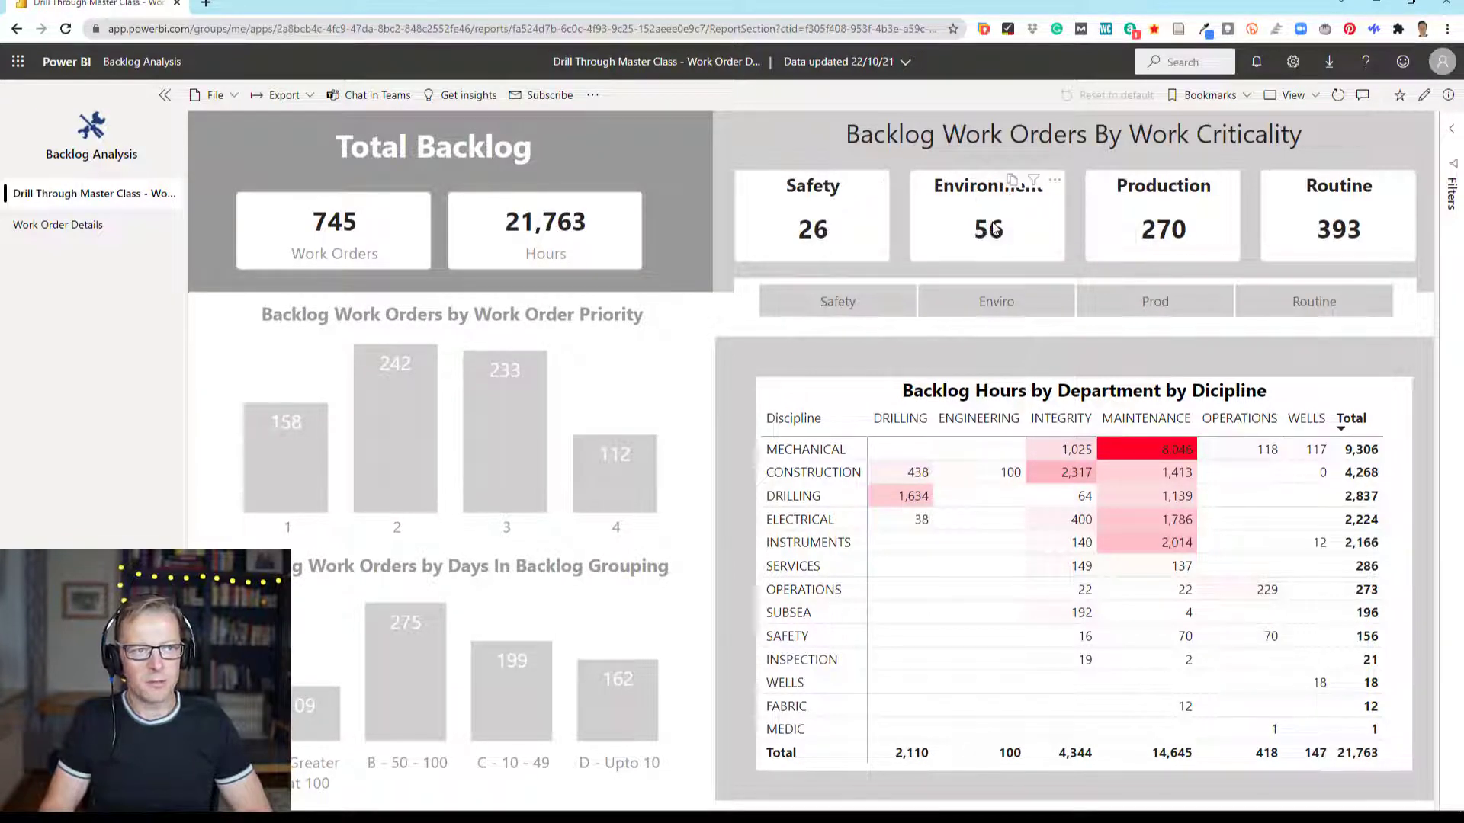
right_click(993, 224)
mouse_move(1044, 231)
left_click(1235, 238)
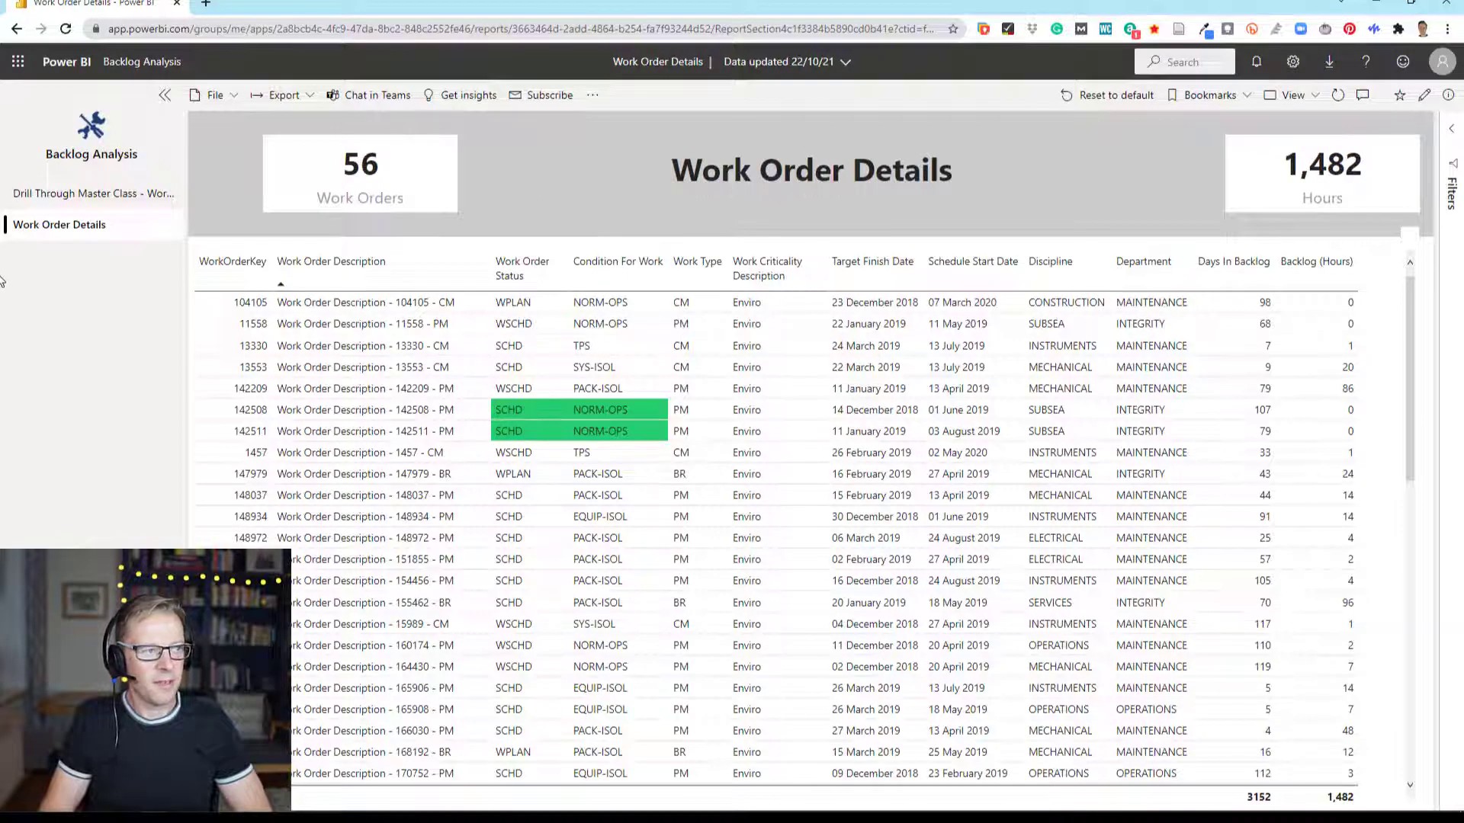
Switch between the backlog and Work Order Details reports in the app navigation and examine the filters retained on Work Order Details.
left_click(100, 194)
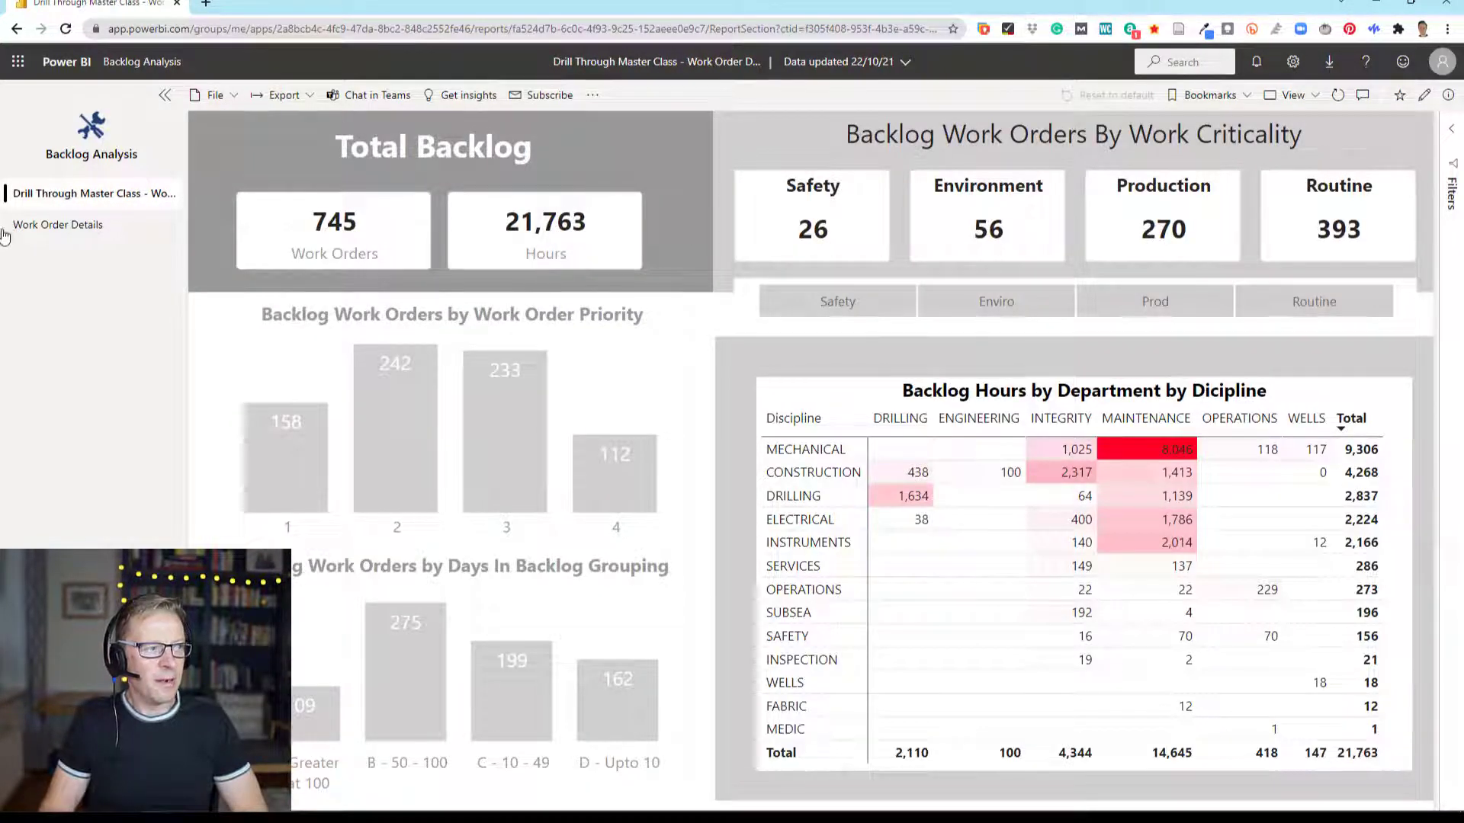
left_click(61, 237)
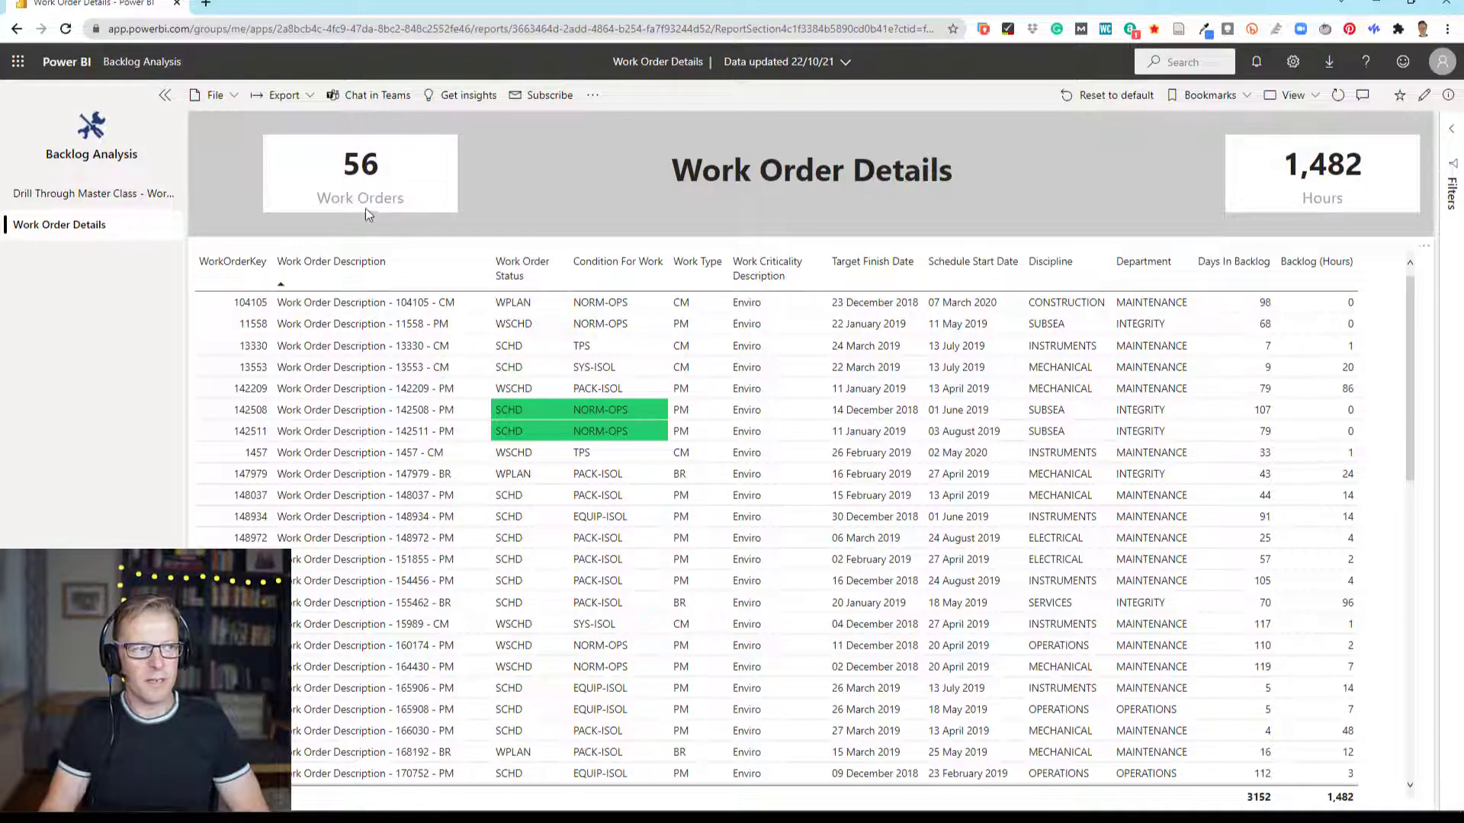
left_click(1454, 131)
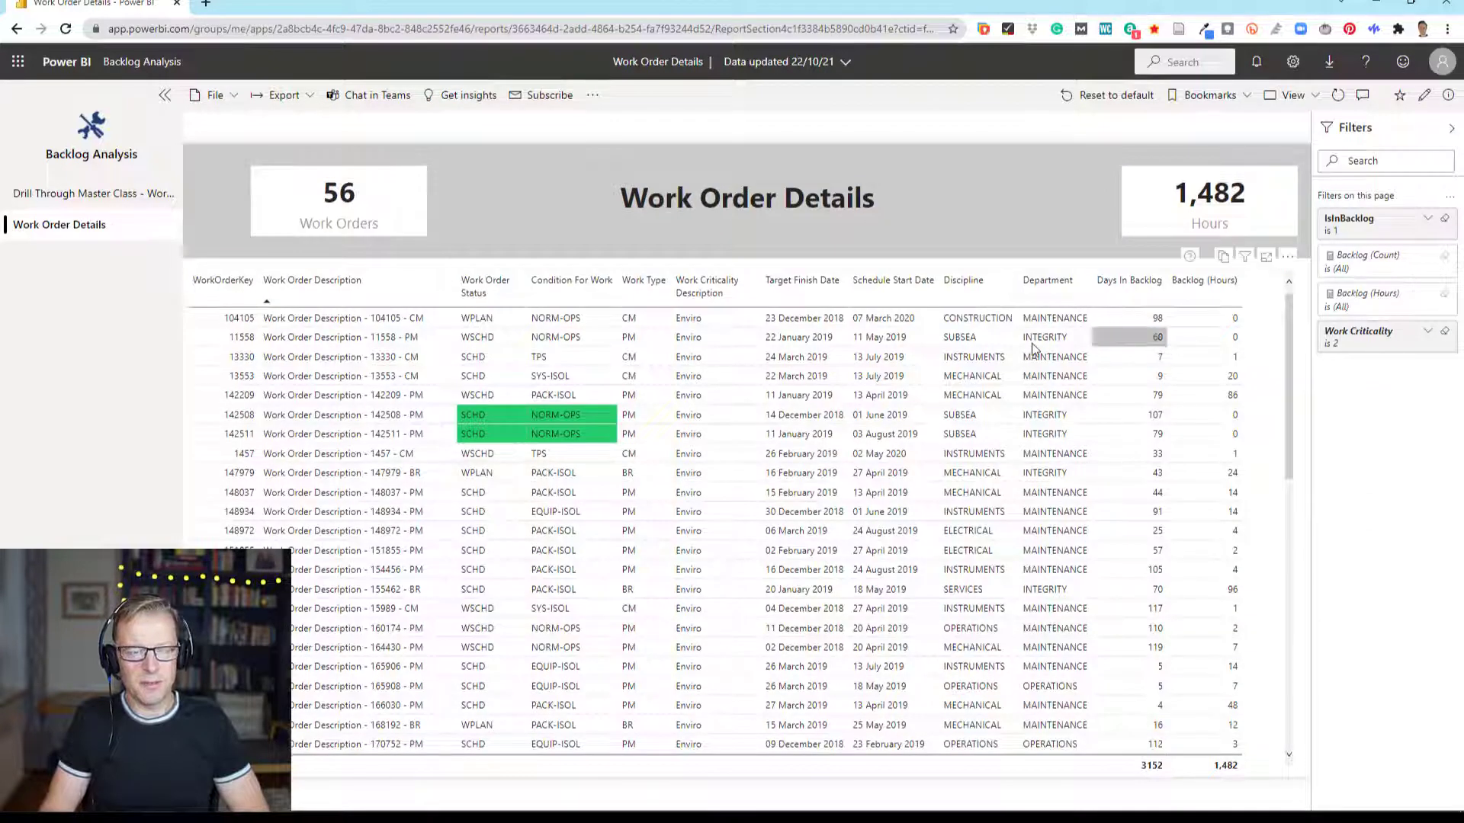
left_click(59, 196)
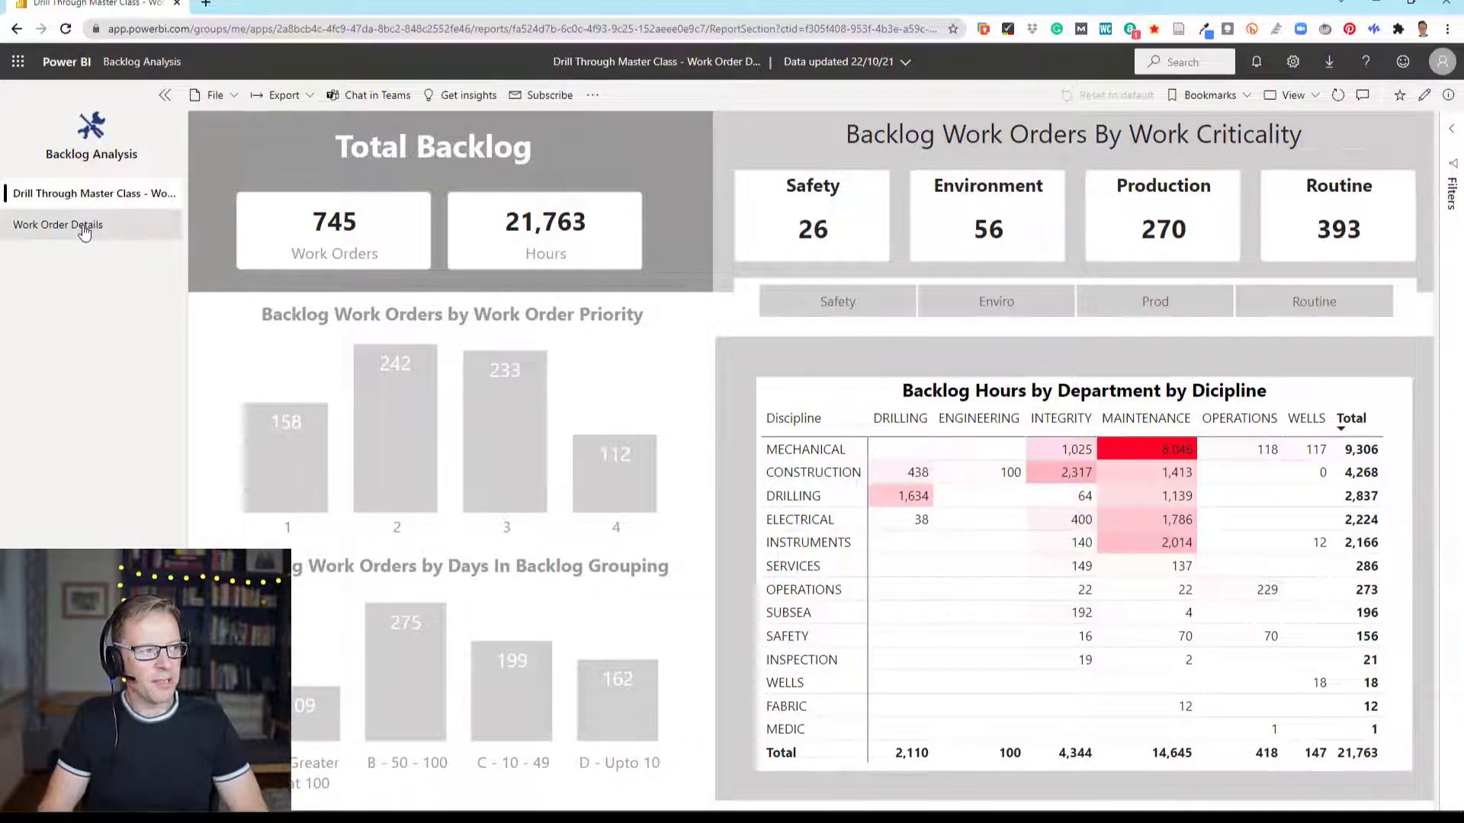
Hide the Work Order Details report from the Backlog Analysis app's navigation and publish the app update.
left_click(1424, 97)
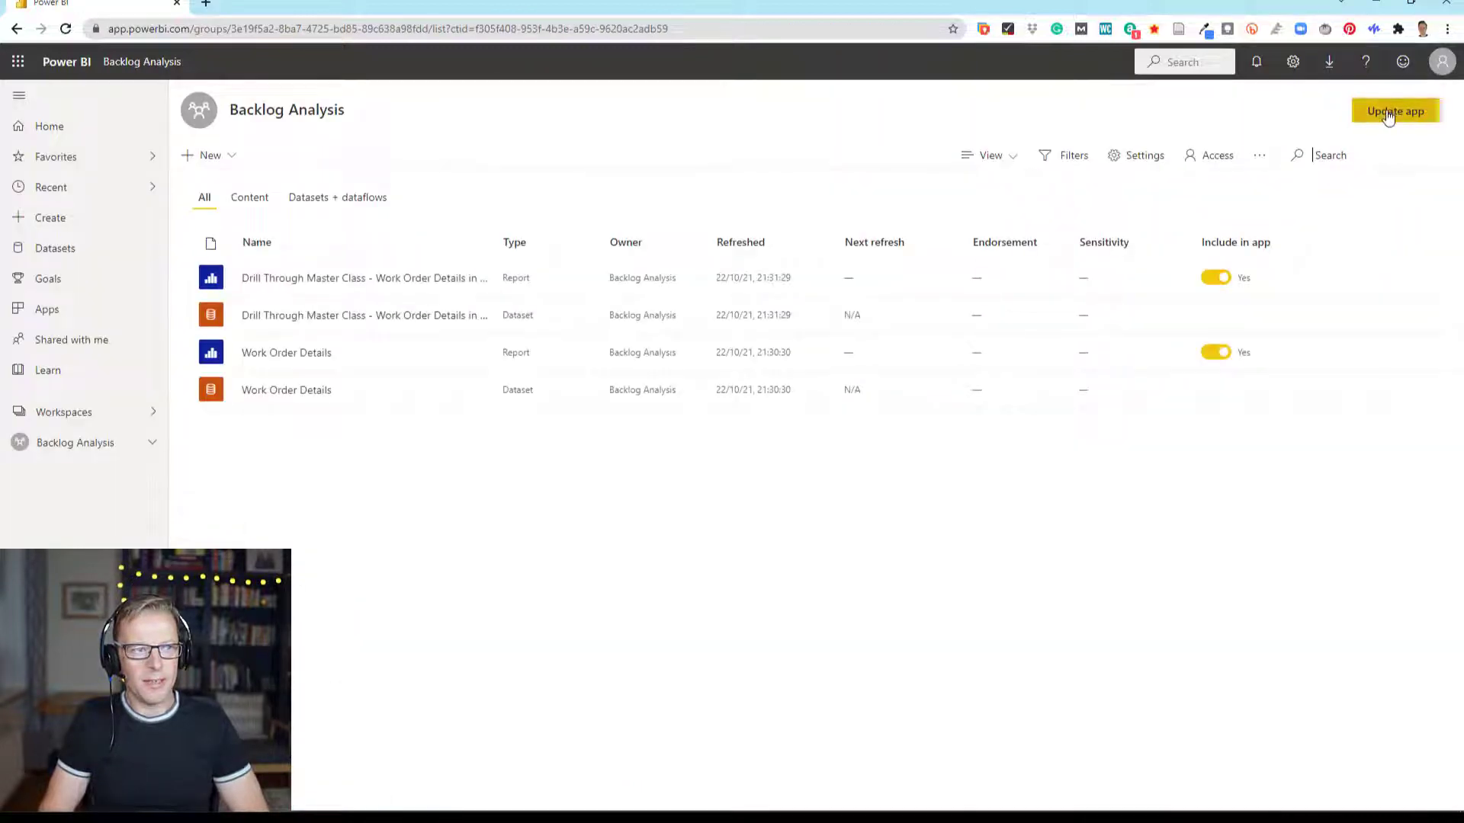
left_click(1387, 113)
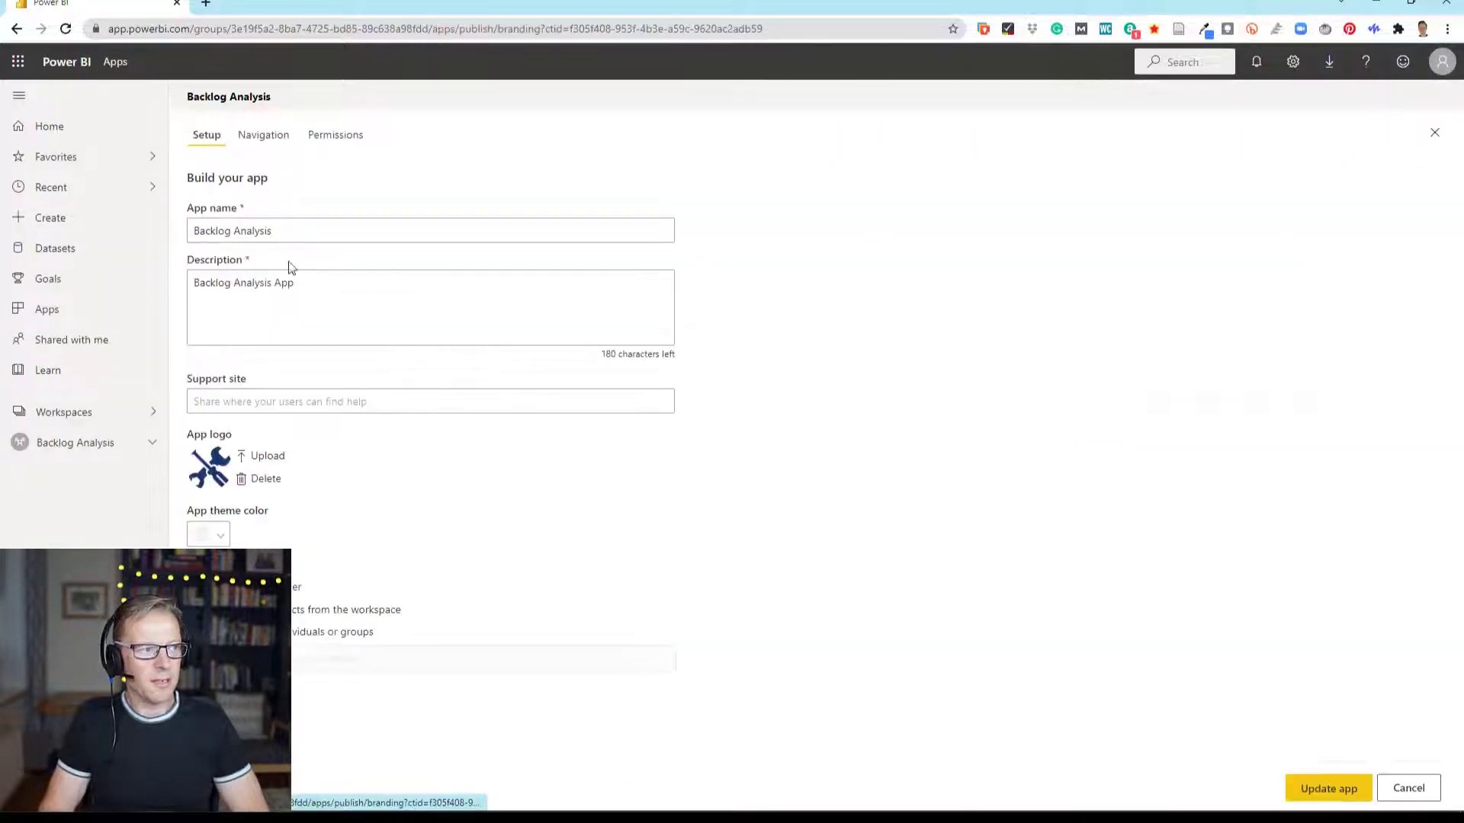
left_click(256, 144)
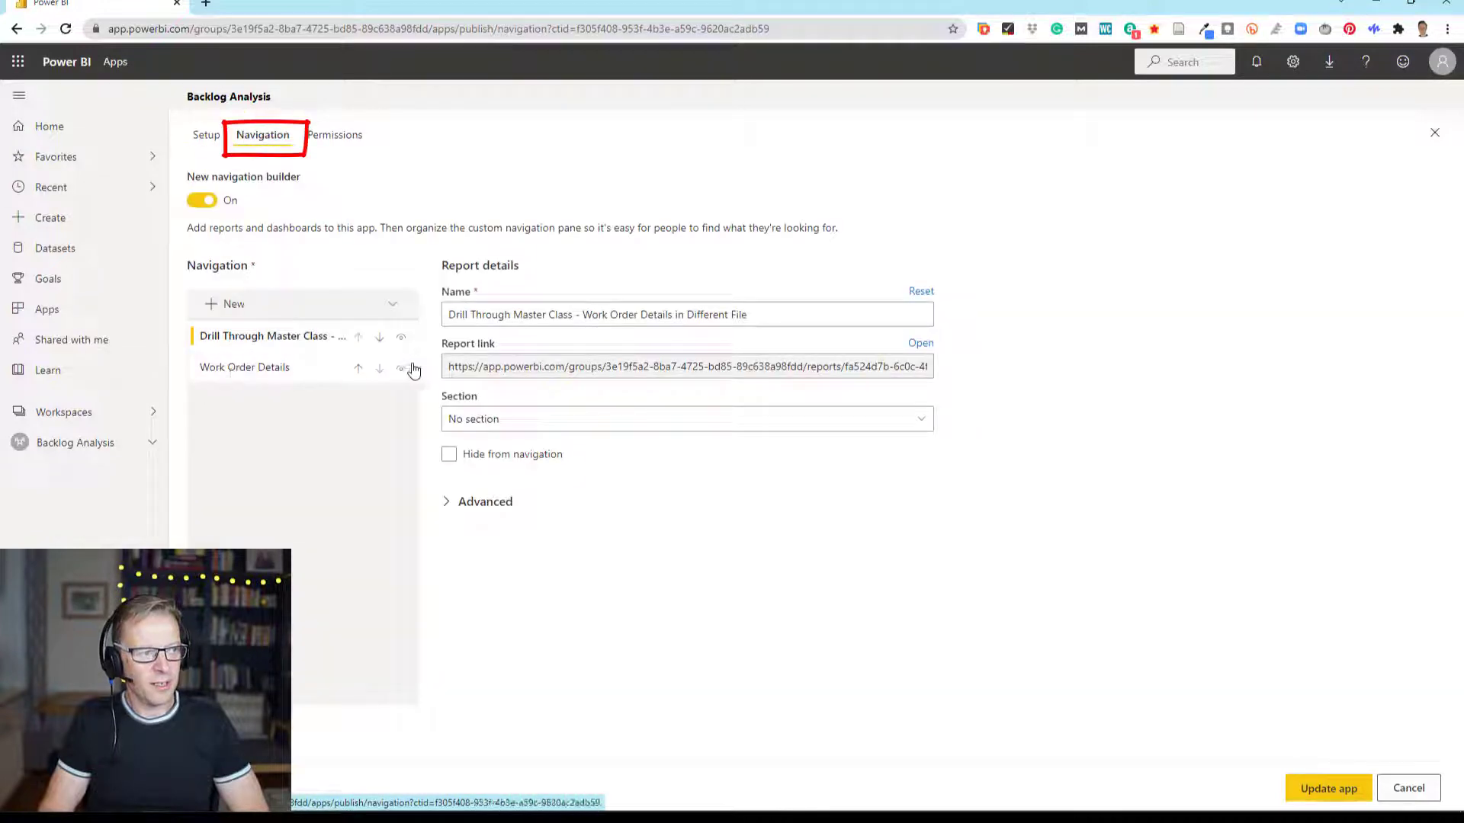
left_click(401, 370)
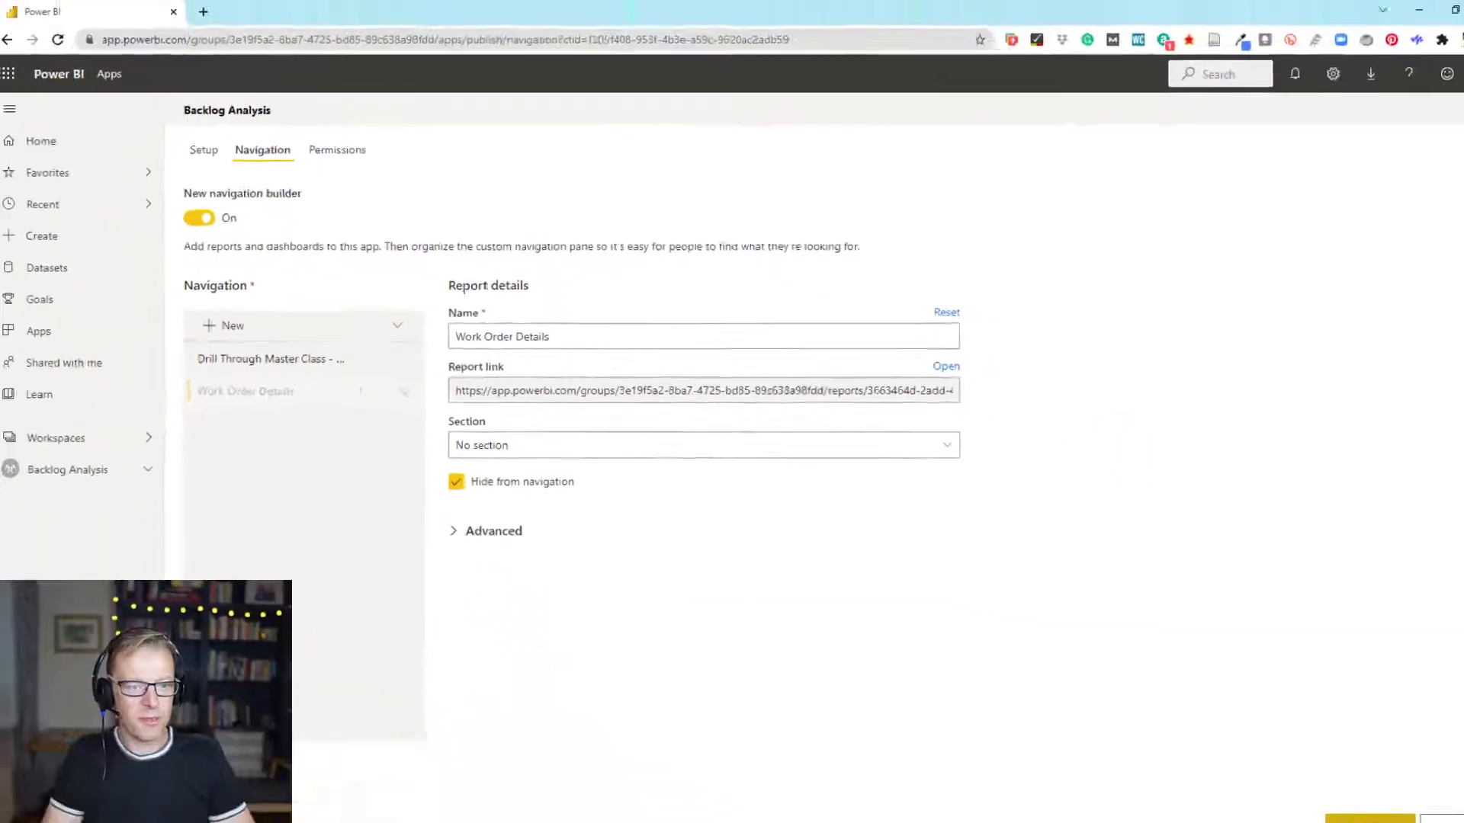
left_click(1320, 801)
left_click(828, 497)
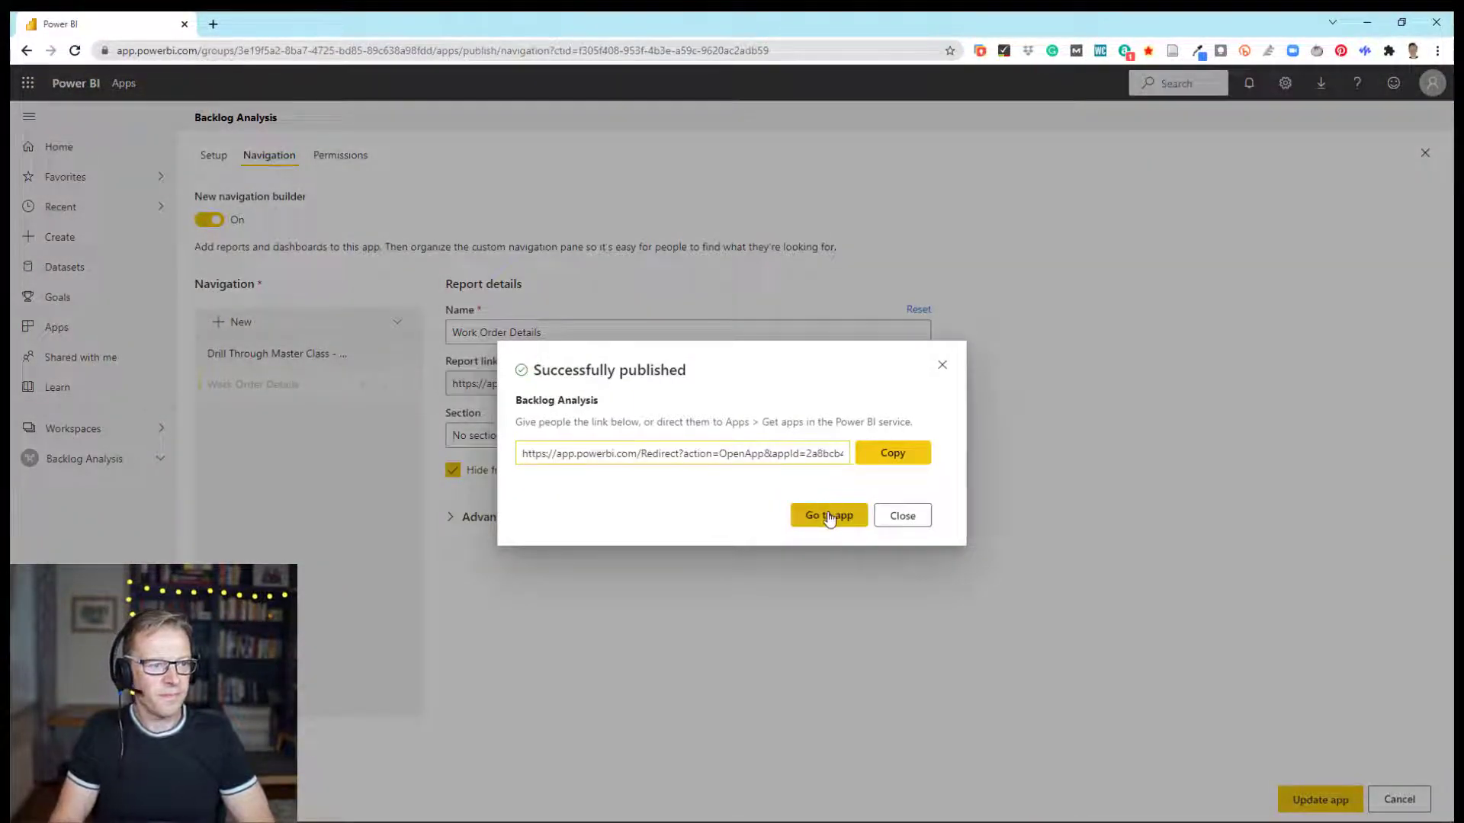
Open the updated Backlog Analysis app and drill through from the Total Backlog Work Orders card to the hidden Work Order Details report.
left_click(829, 516)
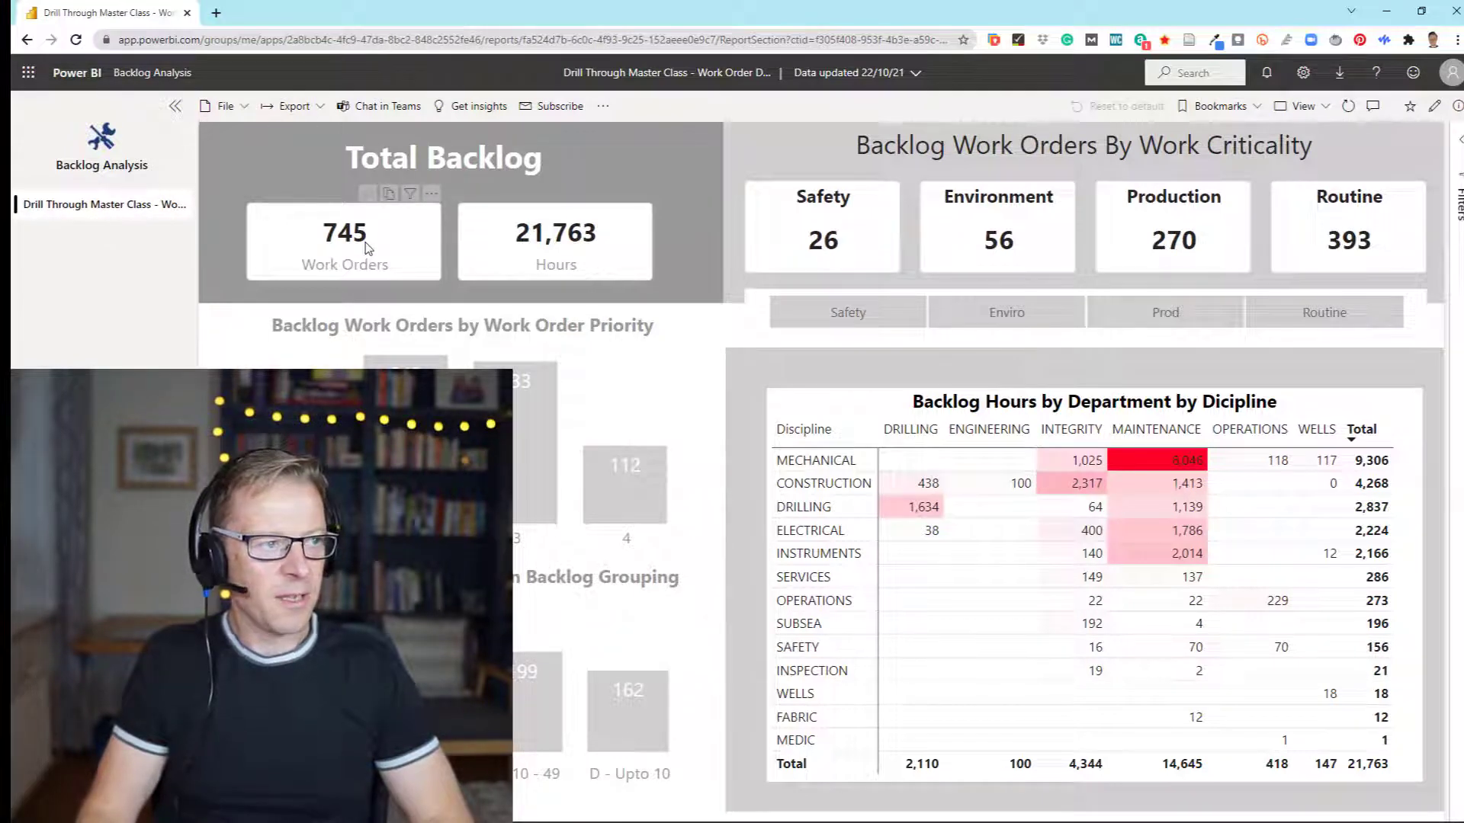
left_click(562, 263)
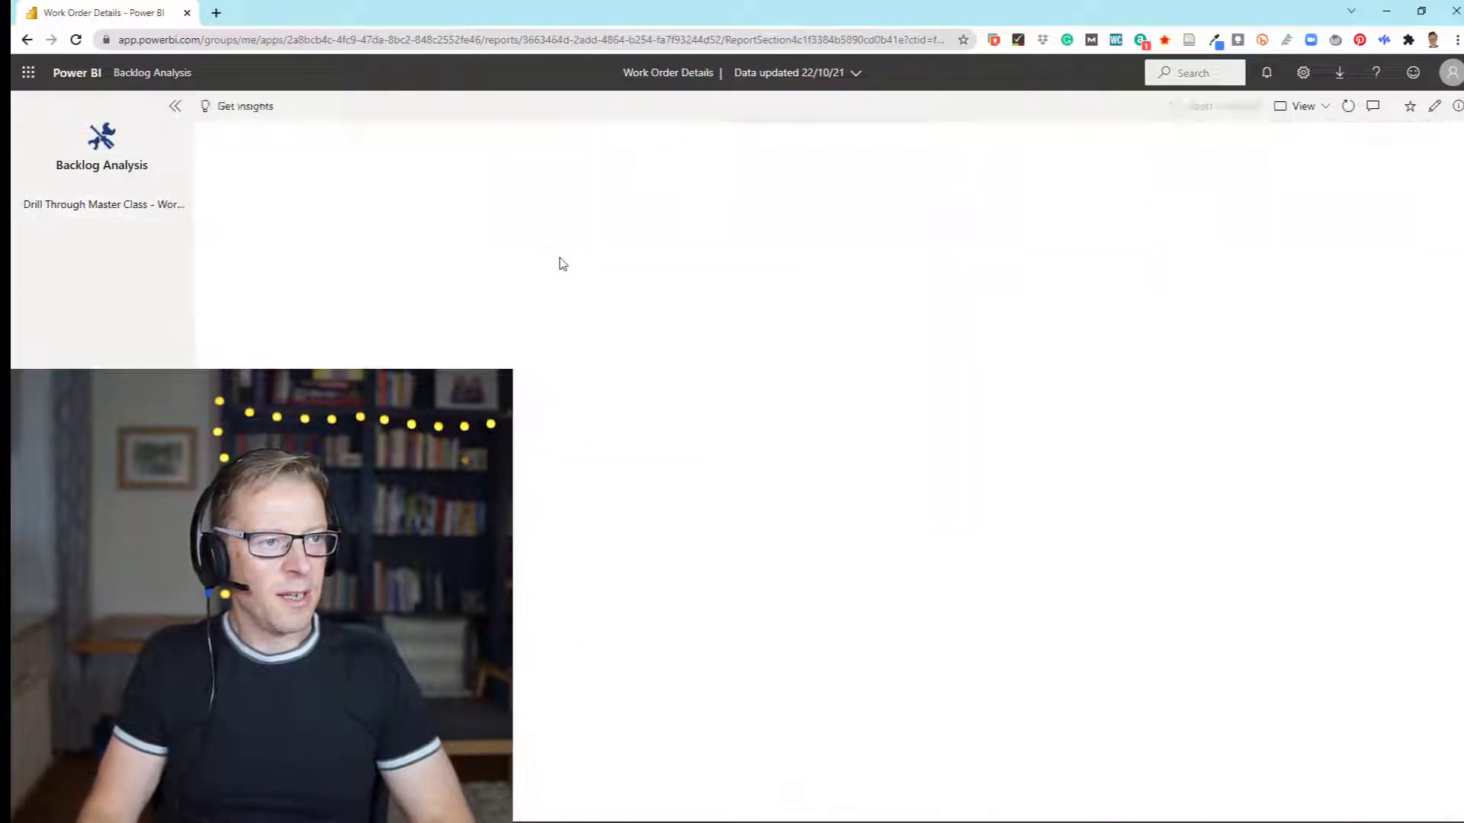